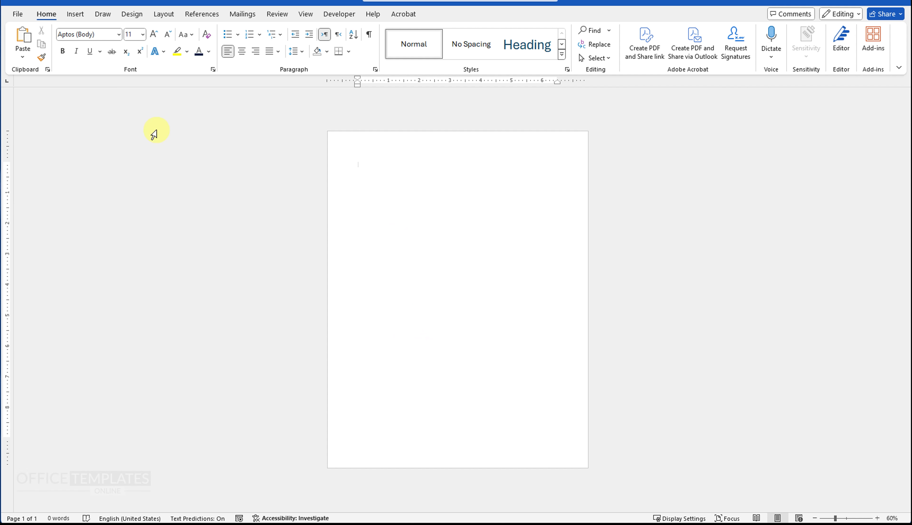
# Set the page to Letter size in landscape orientation
pyautogui.click(161, 14)
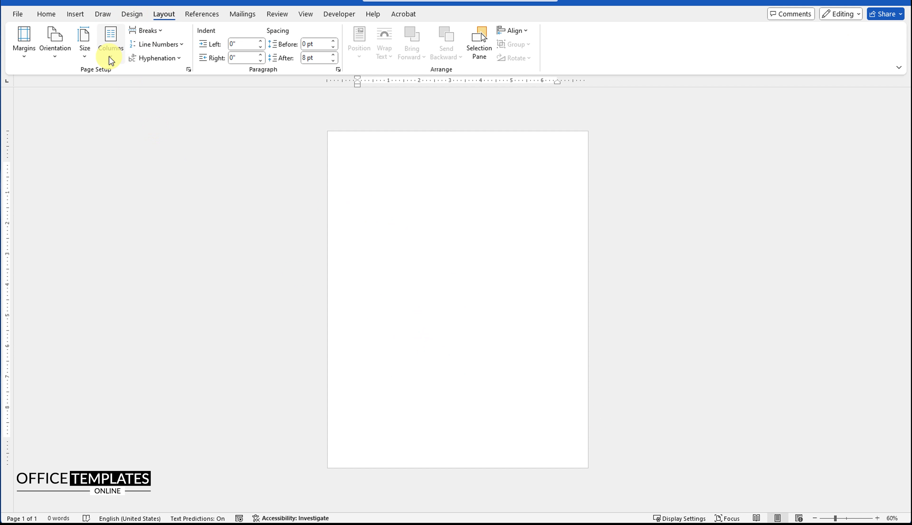
pyautogui.click(85, 47)
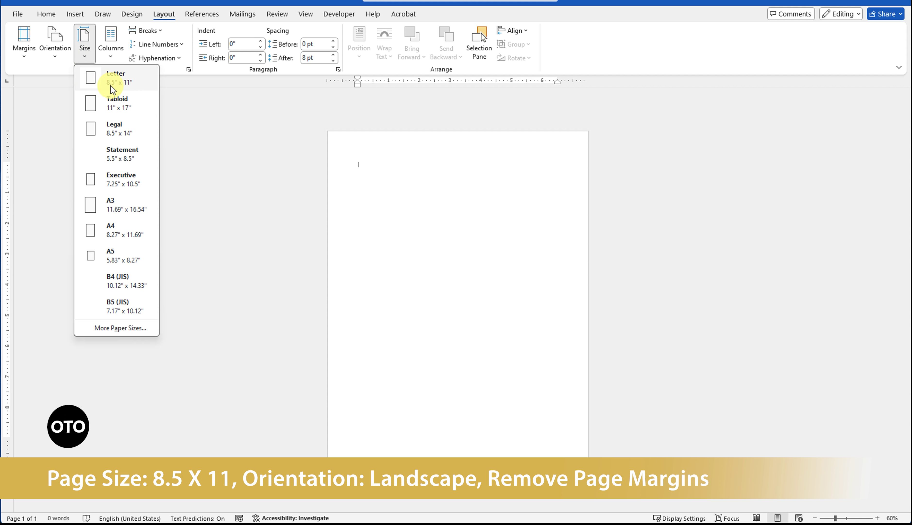
pyautogui.click(120, 84)
pyautogui.click(62, 57)
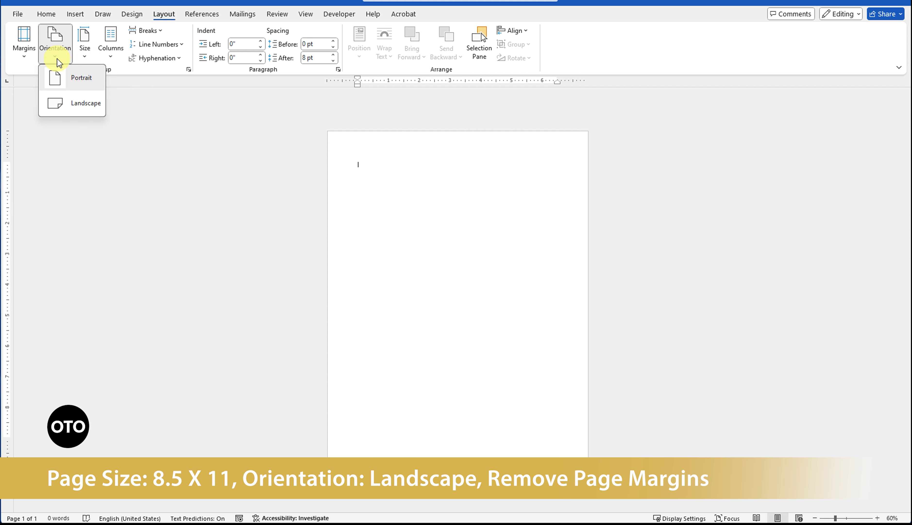
pyautogui.click(74, 104)
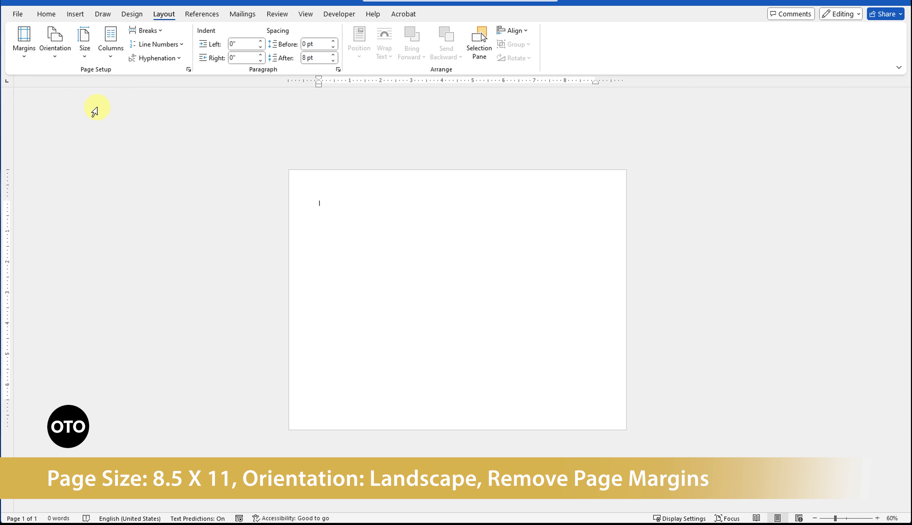
# Set the top, bottom, left and right margins all to 0 via Custom Margins
pyautogui.click(24, 54)
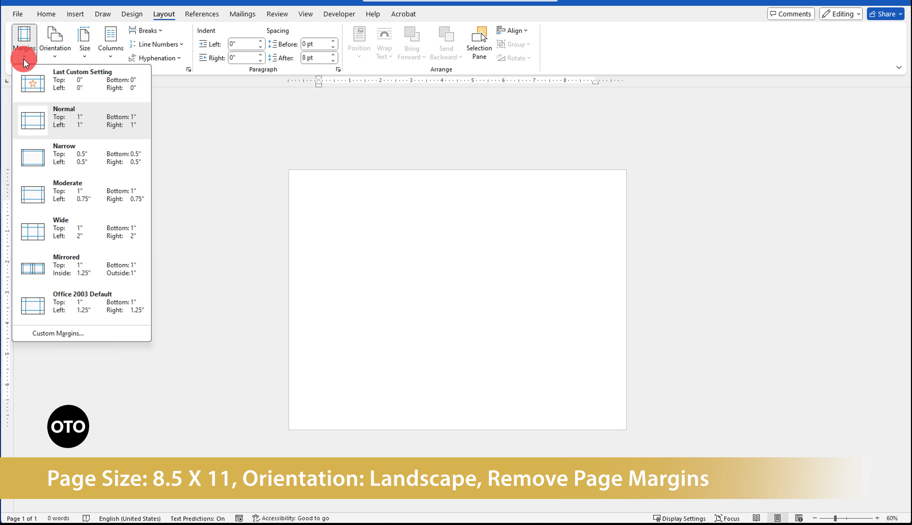
pyautogui.click(63, 331)
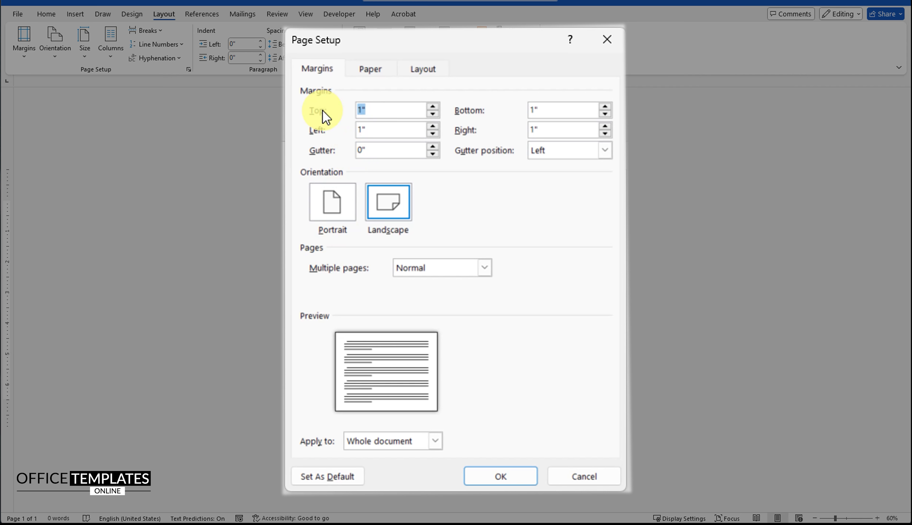
pyautogui.press('Tab')
pyautogui.write('0')
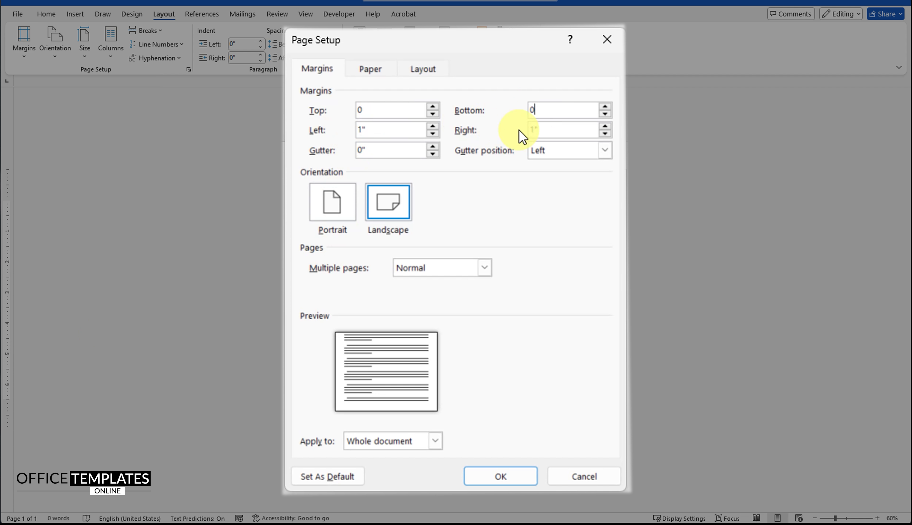
pyautogui.doubleClick(532, 130)
pyautogui.write('0')
pyautogui.doubleClick(387, 130)
pyautogui.write('0')
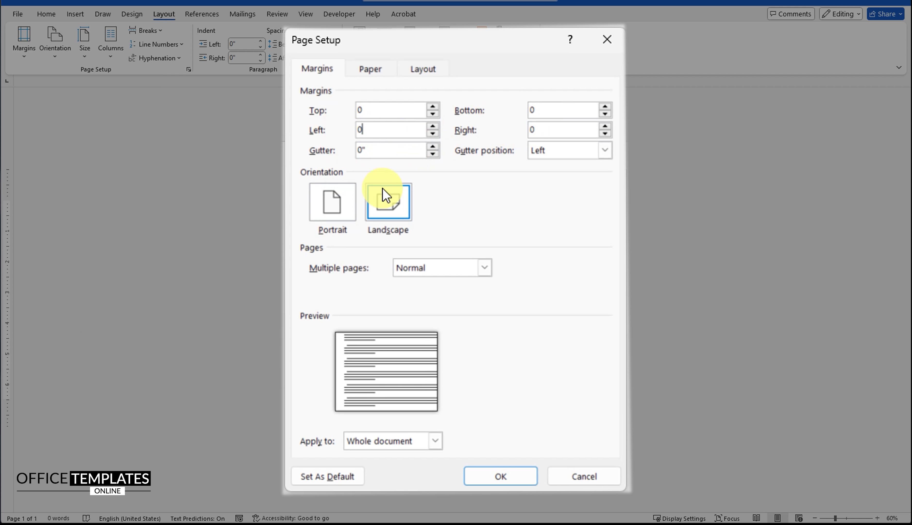
pyautogui.click(501, 473)
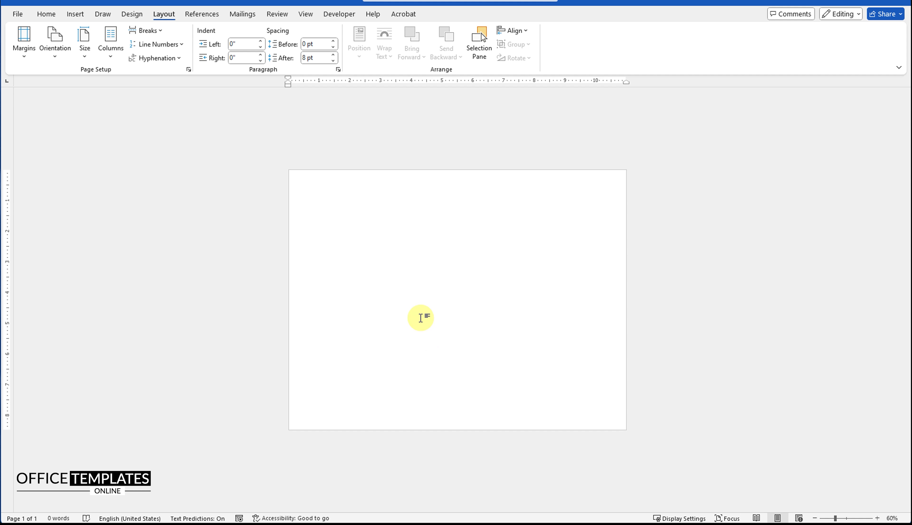
# Insert a rectangle near the top of the page, 0.95 in tall and 7.25 in wide
pyautogui.click(76, 14)
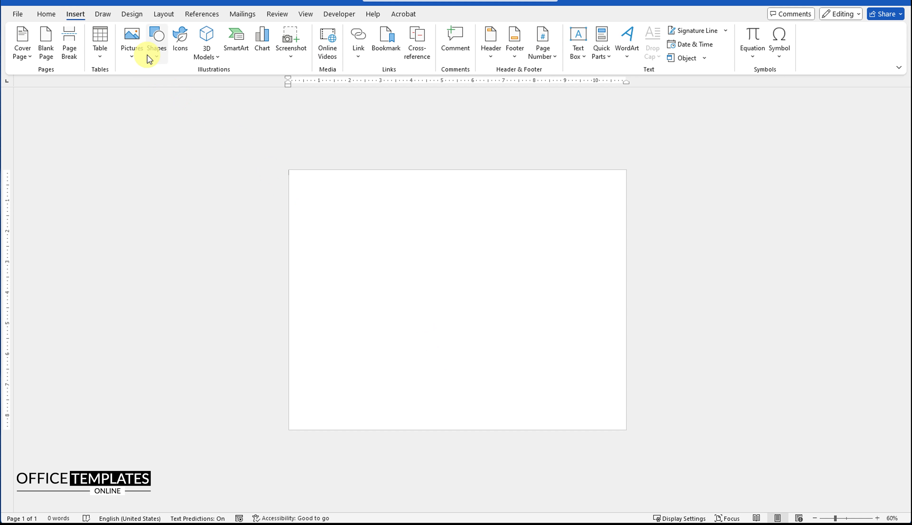
pyautogui.click(158, 54)
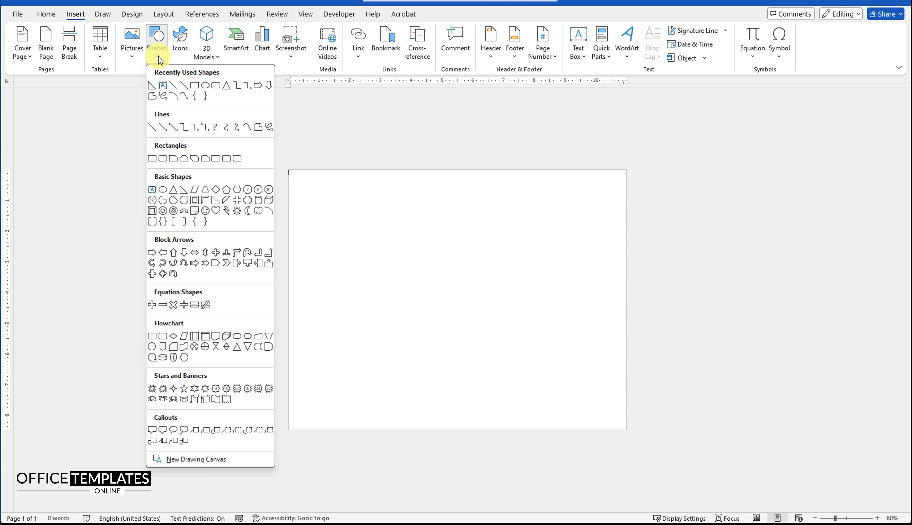
pyautogui.click(187, 86)
pyautogui.click(361, 216)
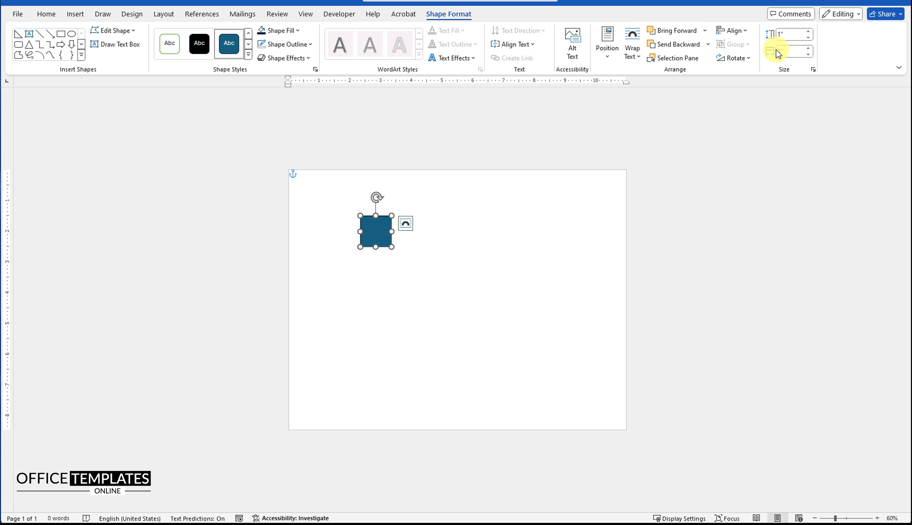
pyautogui.click(786, 35)
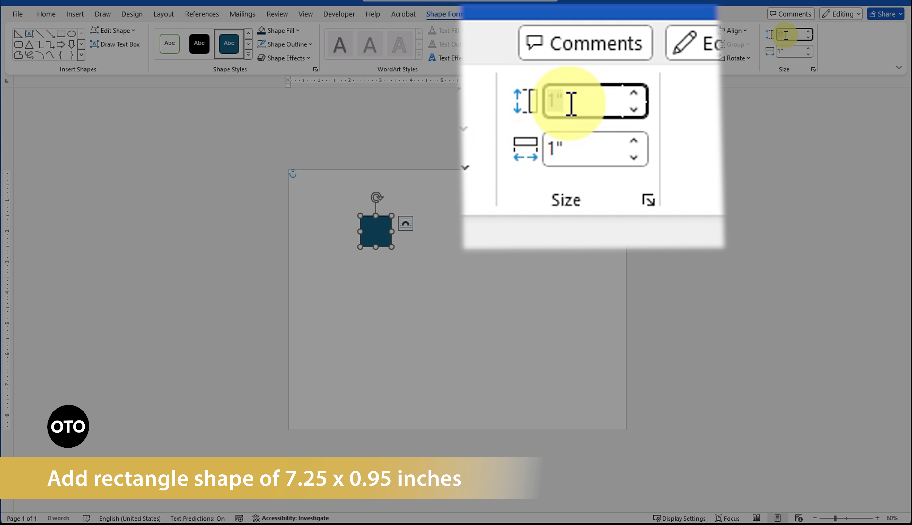
pyautogui.write('0.95')
pyautogui.press('Tab')
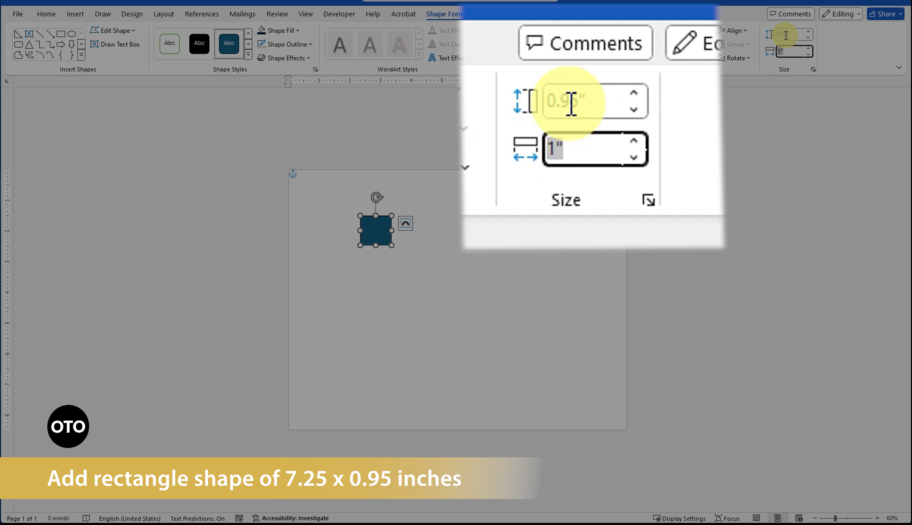
pyautogui.write('7.25')
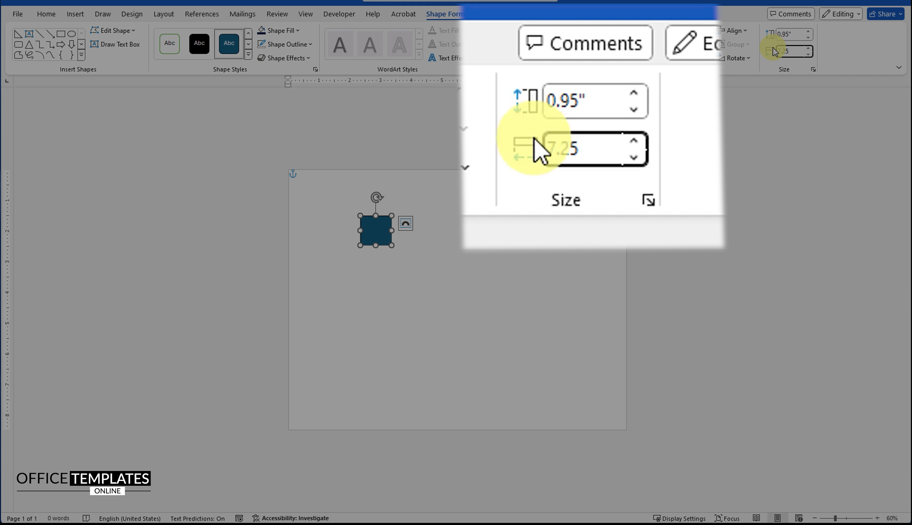
pyautogui.click(792, 50)
pyautogui.press('Return')
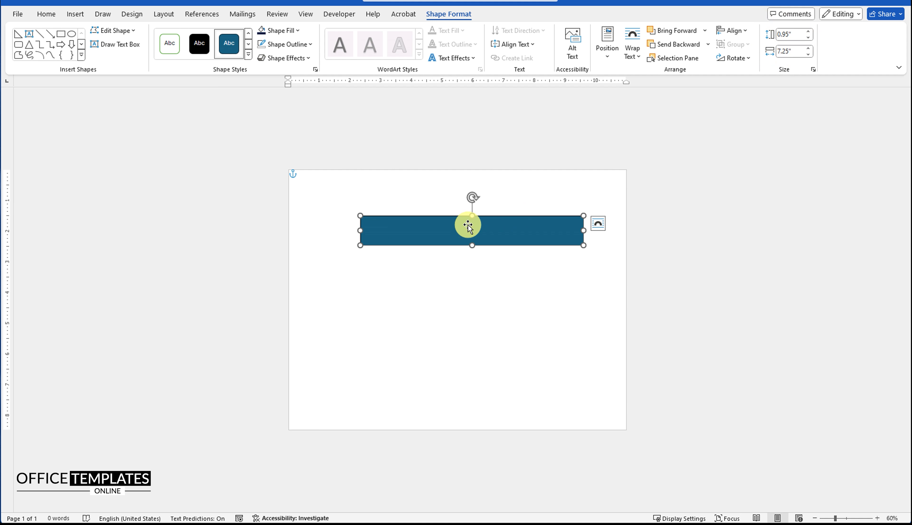
# Fill the bar navy and remove its outline
pyautogui.rightClick(469, 231)
pyautogui.click(503, 197)
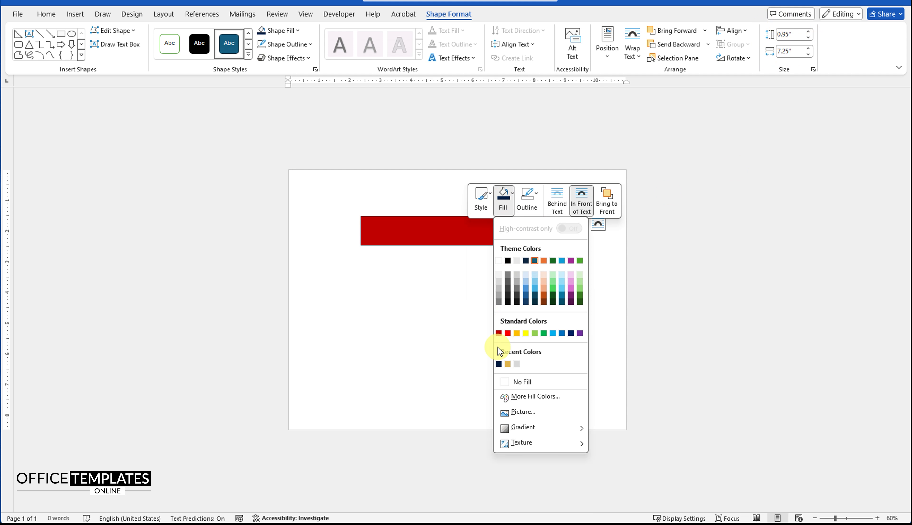
pyautogui.click(498, 364)
pyautogui.click(527, 198)
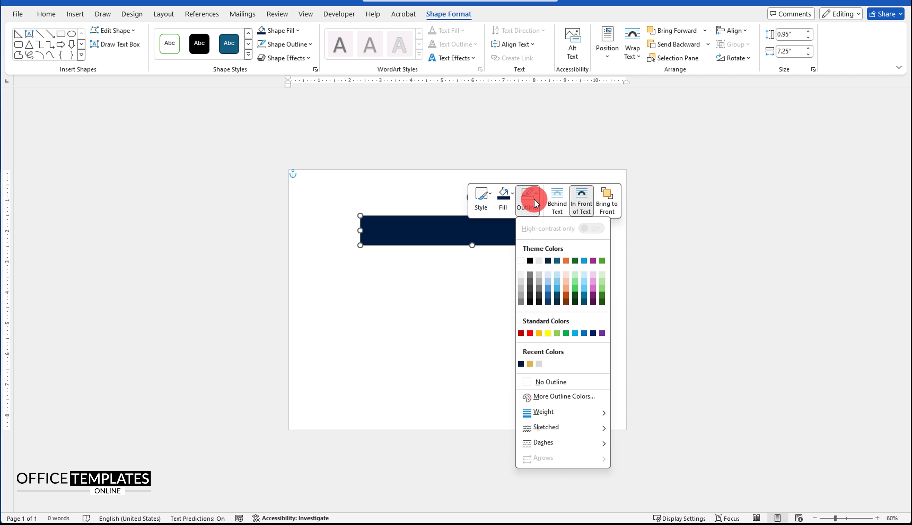
pyautogui.click(543, 382)
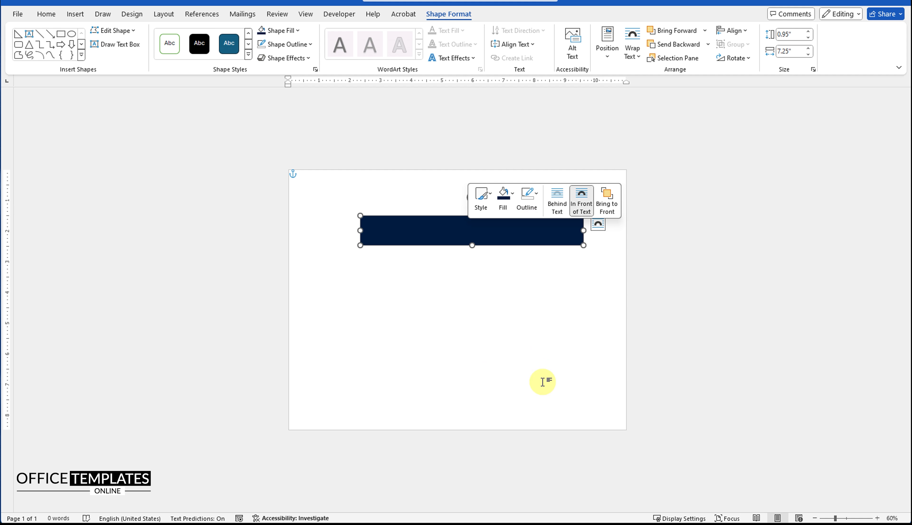
pyautogui.click(560, 345)
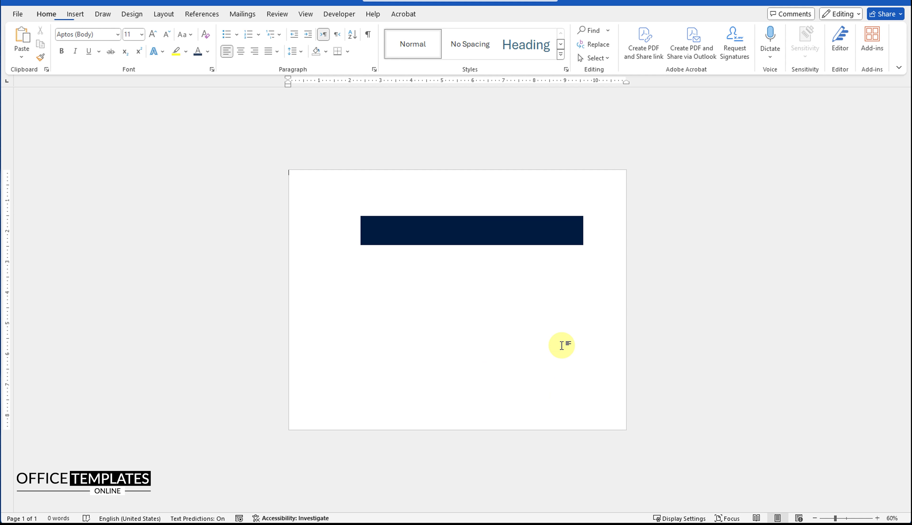
# Zoom to 150% and, in Edit Points, pull the bar's left midpoint inward into a notch
pyautogui.click(877, 518)
pyautogui.click(878, 518)
pyautogui.click(878, 518)
pyautogui.click(878, 518)
pyautogui.click(878, 518)
pyautogui.click(877, 518)
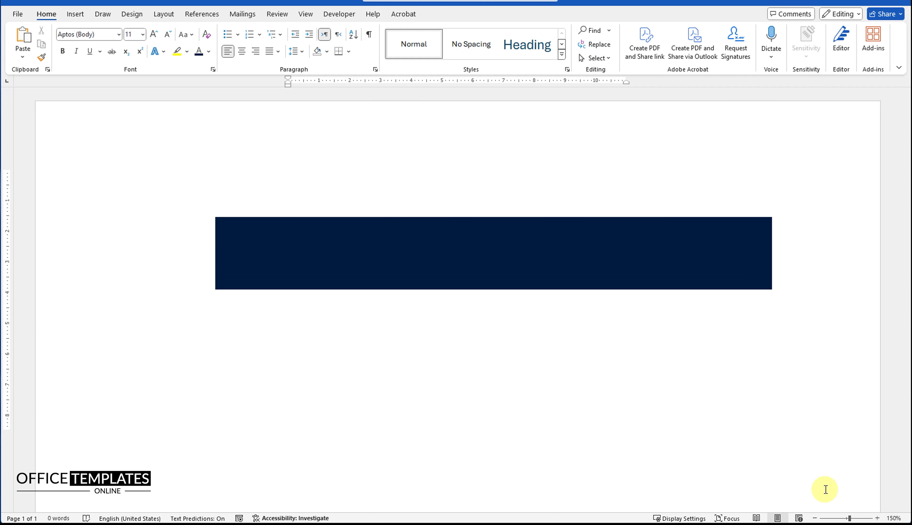
pyautogui.rightClick(292, 242)
pyautogui.click(328, 342)
pyautogui.moveTo(217, 252); pyautogui.dragTo(251, 256)
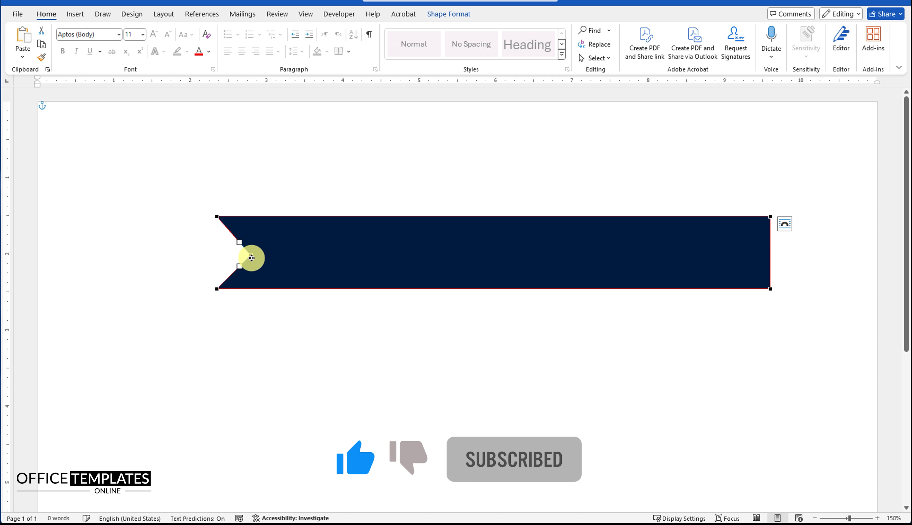
# Add a point on the right edge, pull it inward into a notch, then nudge the banner right
pyautogui.rightClick(770, 253)
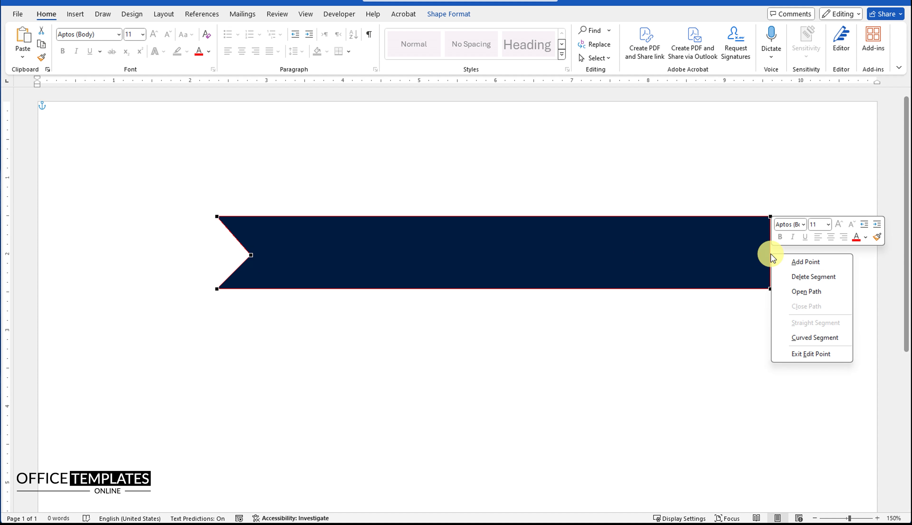
pyautogui.click(787, 260)
pyautogui.moveTo(770, 253); pyautogui.dragTo(737, 255)
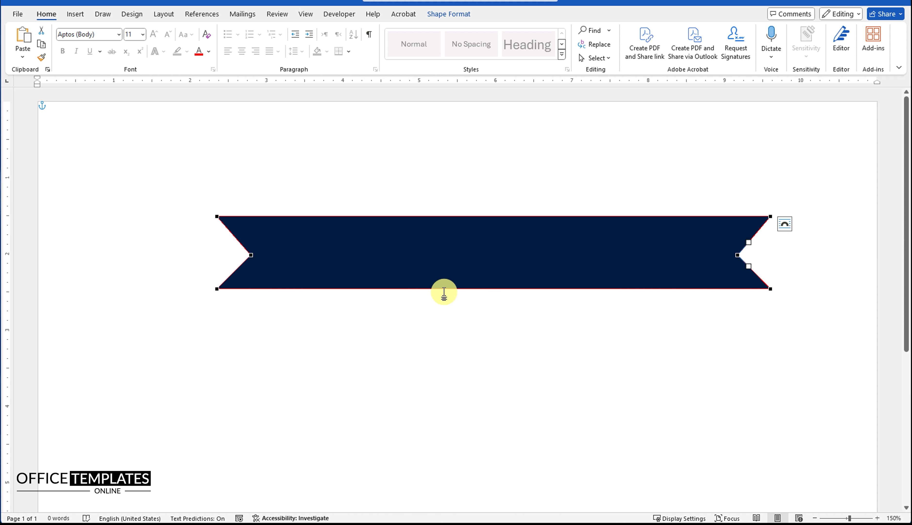
pyautogui.keyDown('ctrl'); pyautogui.scroll(-3, 445, 292); pyautogui.keyUp('ctrl')
pyautogui.keyDown('ctrl'); pyautogui.scroll(-5, 445, 284); pyautogui.keyUp('ctrl')
pyautogui.click(446, 284)
pyautogui.click(461, 212)
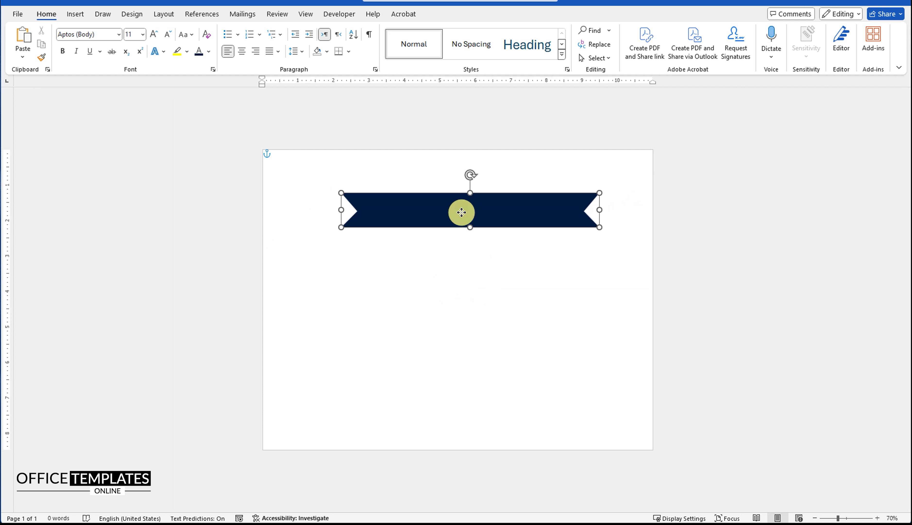
pyautogui.moveTo(461, 212); pyautogui.dragTo(466, 212)
pyautogui.click(456, 257)
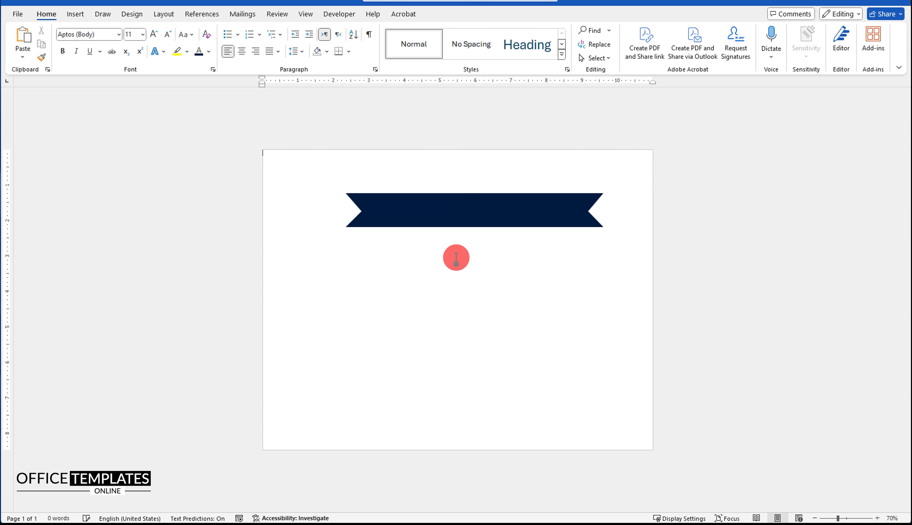
pyautogui.click(76, 17)
# Draw a tall rectangle at the page's top left and set its width to 0.95 in
pyautogui.click(155, 54)
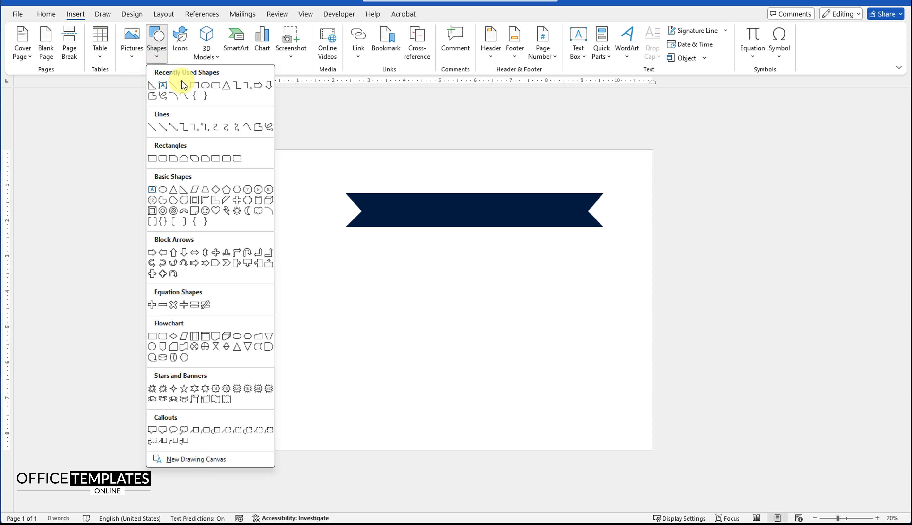
pyautogui.click(194, 85)
pyautogui.moveTo(286, 157); pyautogui.dragTo(329, 250)
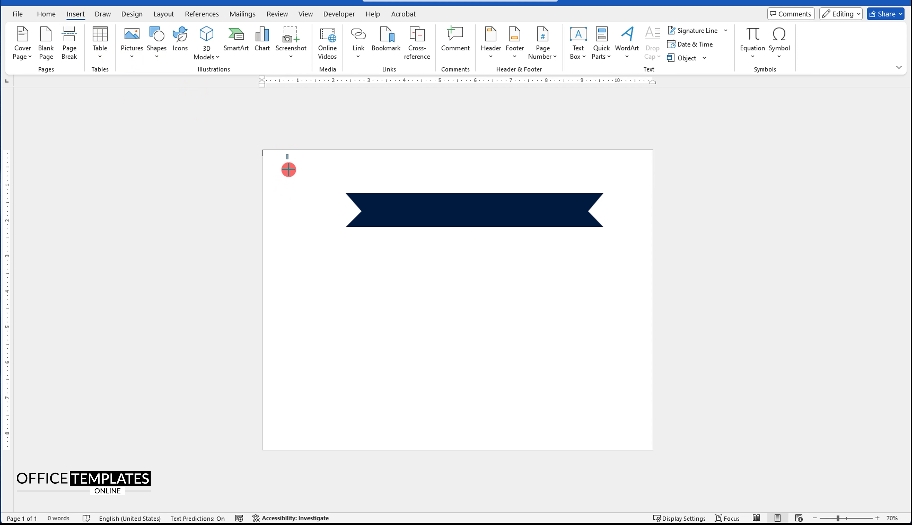
pyautogui.tripleClick(791, 51)
pyautogui.write('0.95')
pyautogui.press('Return')
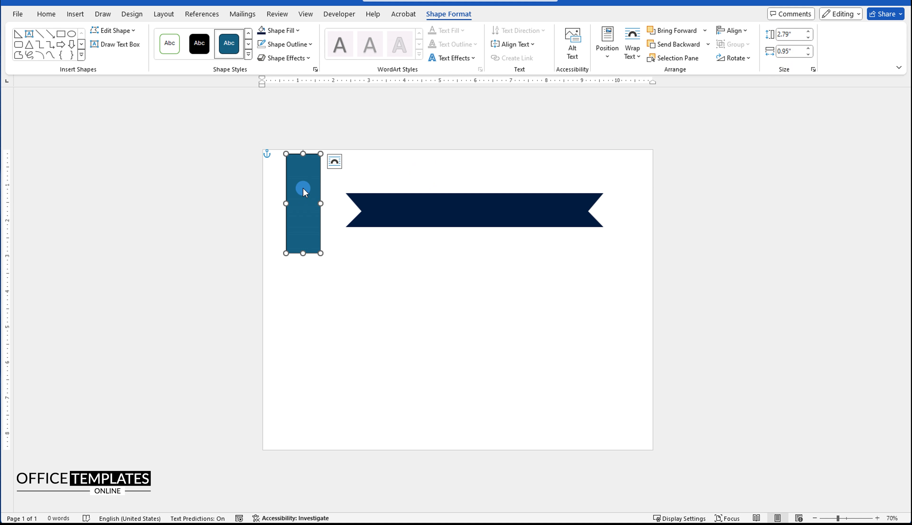
# Fill the rectangle with the recent navy, remove its outline, and nudge it slightly right
pyautogui.rightClick(303, 191)
pyautogui.click(338, 159)
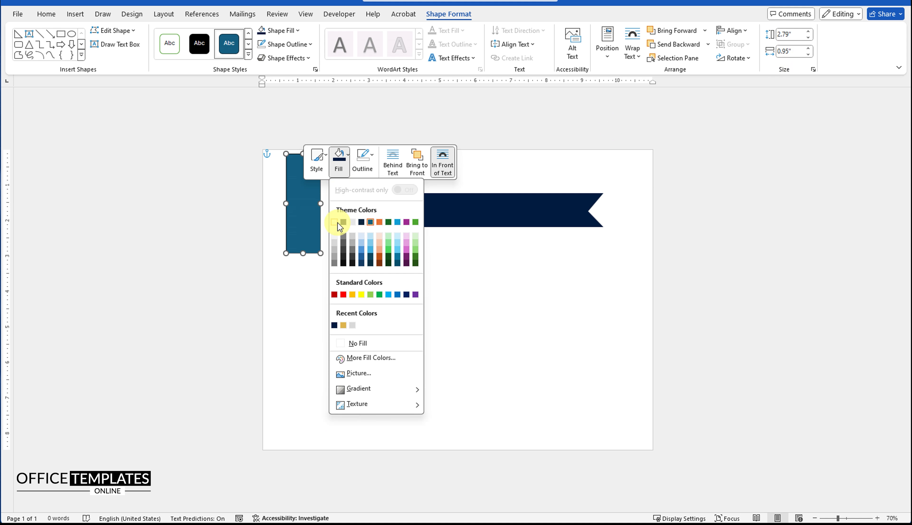
pyautogui.click(334, 325)
pyautogui.click(362, 159)
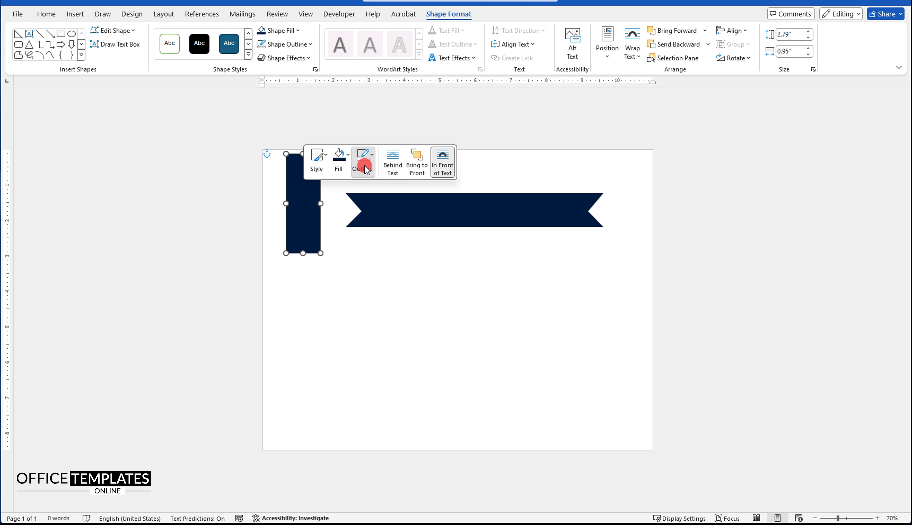
pyautogui.click(381, 342)
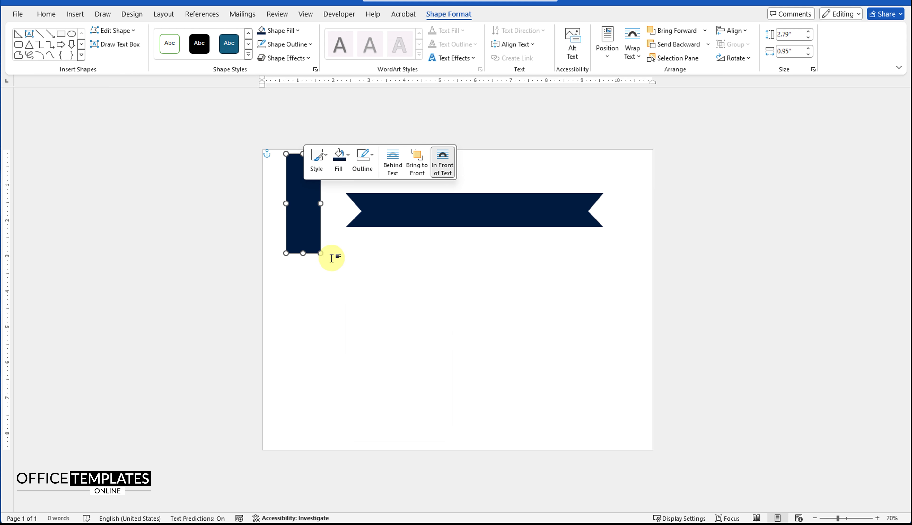
pyautogui.click(310, 208)
pyautogui.moveTo(310, 208); pyautogui.dragTo(315, 209)
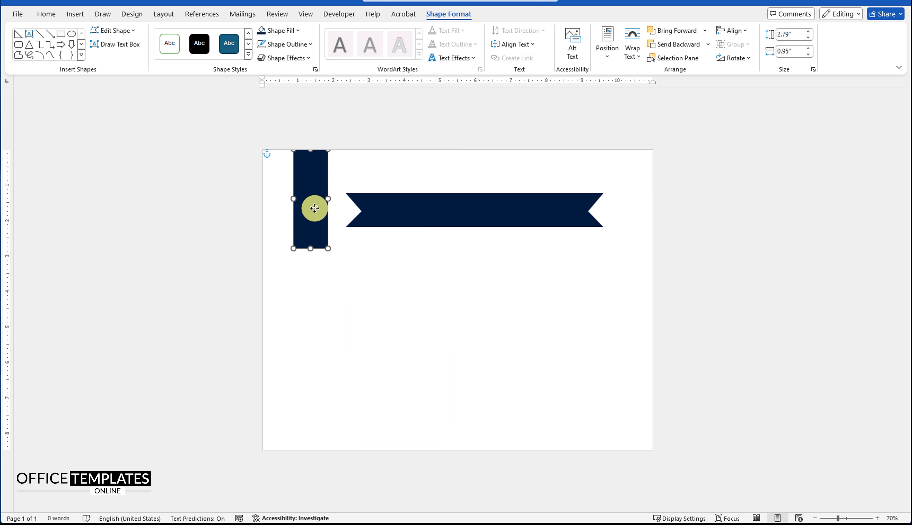
pyautogui.click(364, 244)
# Insert champion-badge.svg from this device and set it In Front of Text
pyautogui.click(77, 15)
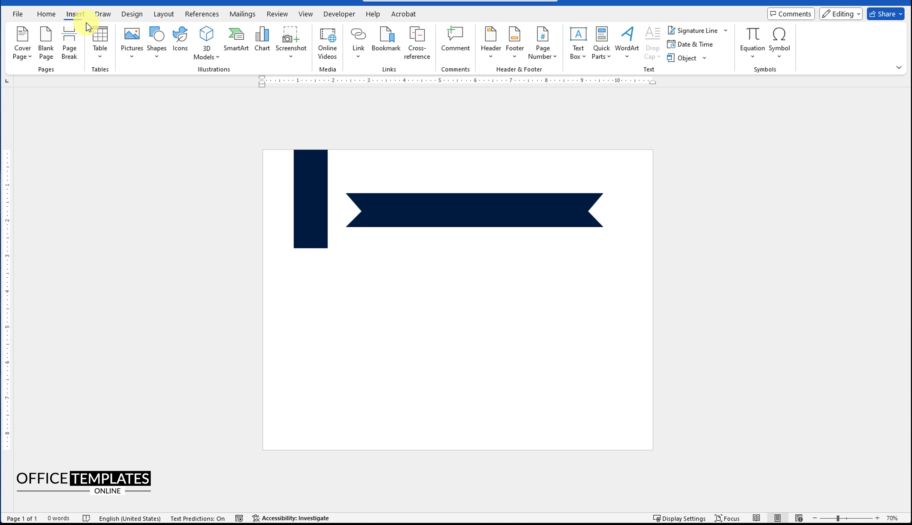
pyautogui.click(131, 44)
pyautogui.click(153, 89)
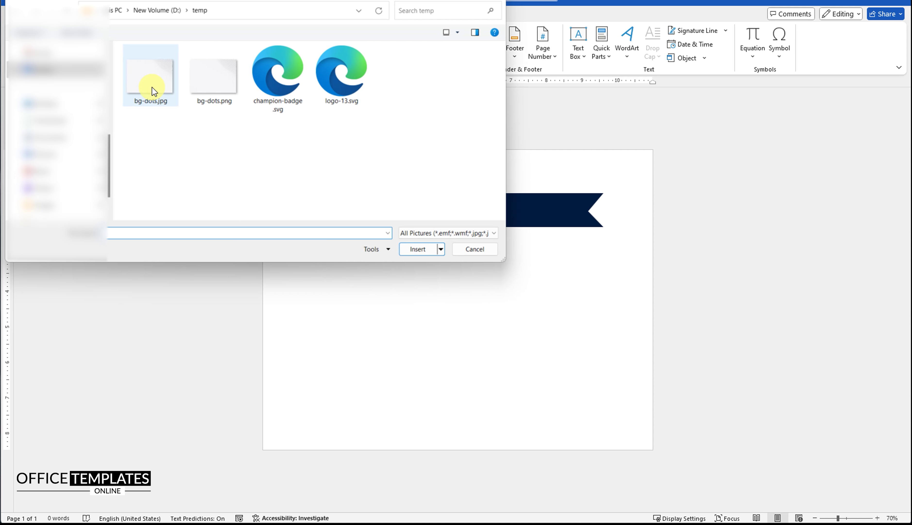
pyautogui.click(287, 91)
pyautogui.doubleClick(286, 90)
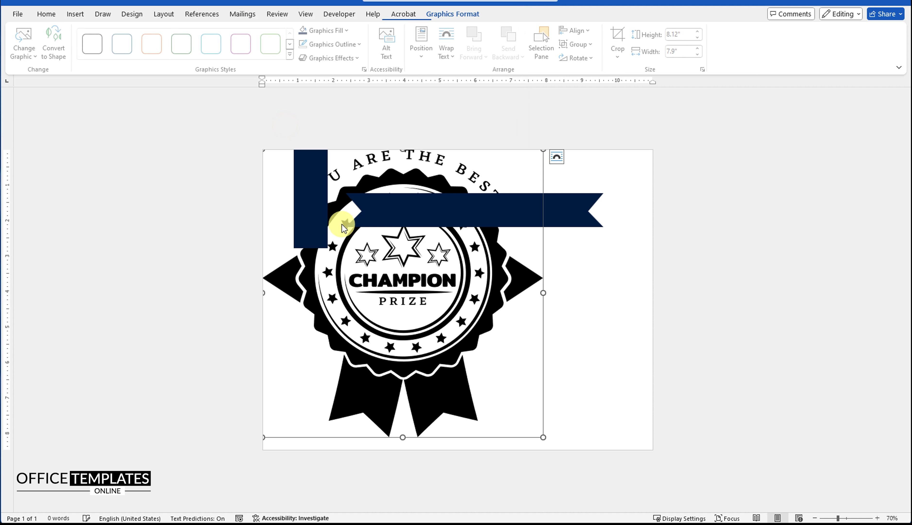
pyautogui.click(557, 157)
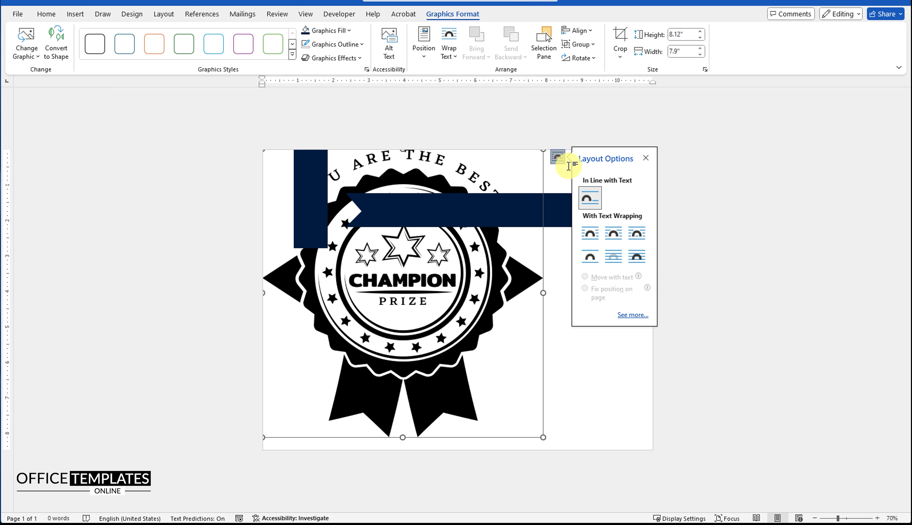
pyautogui.click(637, 256)
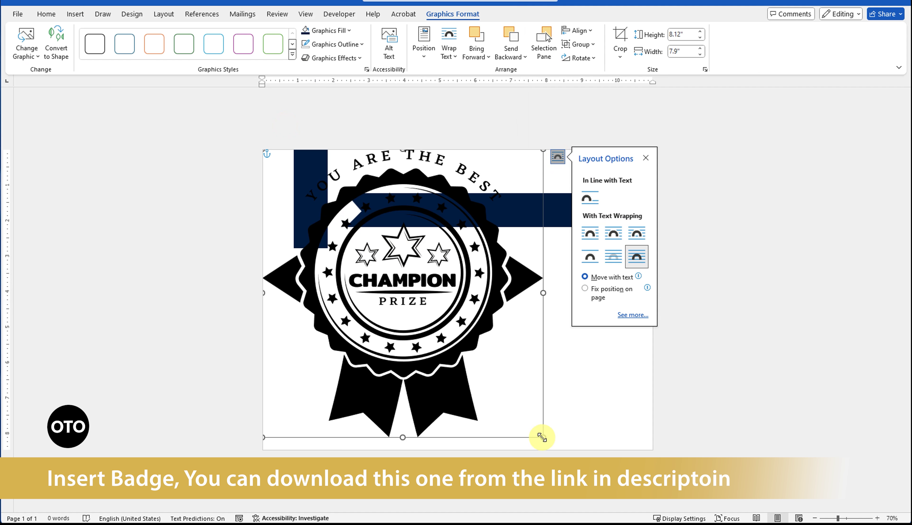
# Shrink the badge to about 2.36 by 2.3 inches and position it below the navy bar
pyautogui.moveTo(543, 437); pyautogui.dragTo(353, 282)
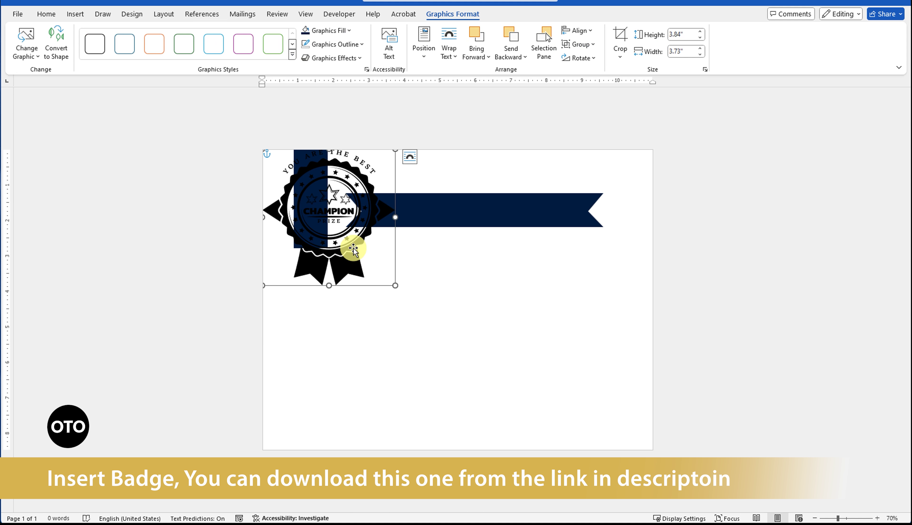
pyautogui.moveTo(352, 246); pyautogui.dragTo(355, 345)
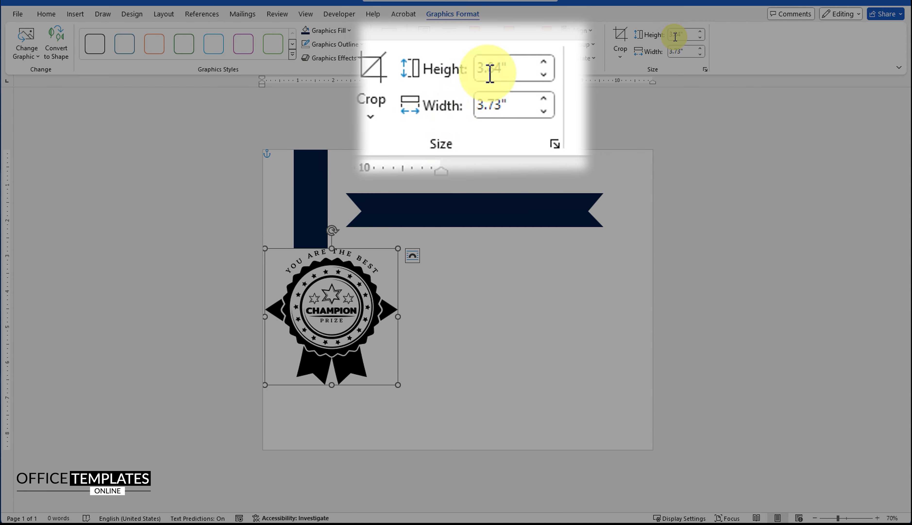
pyautogui.click(674, 36)
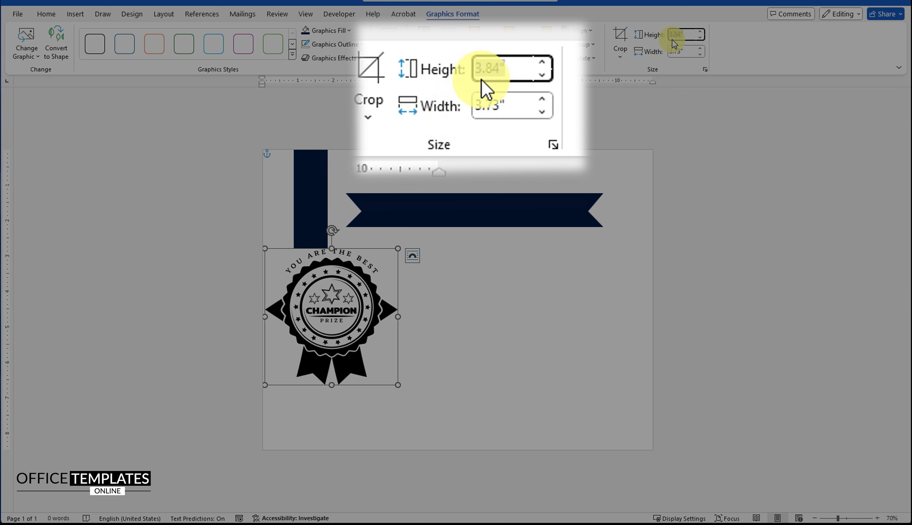
pyautogui.write('2.36')
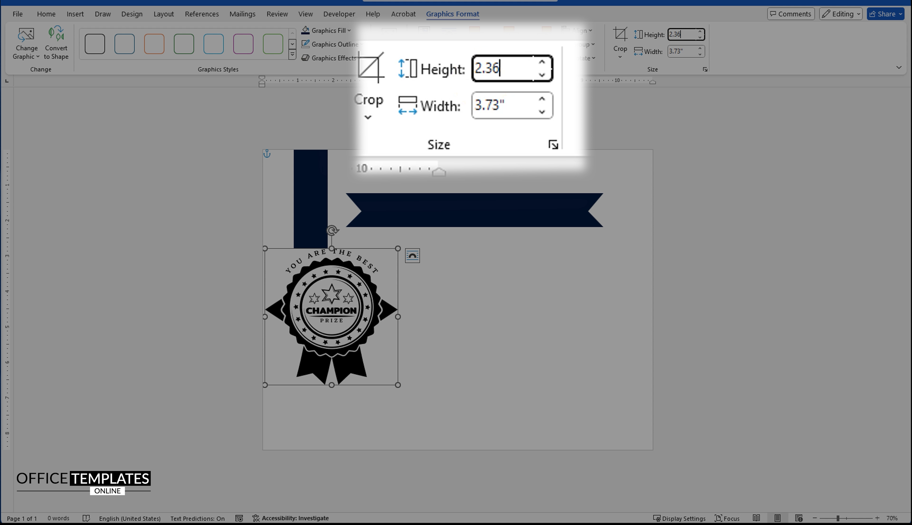
pyautogui.press('Return')
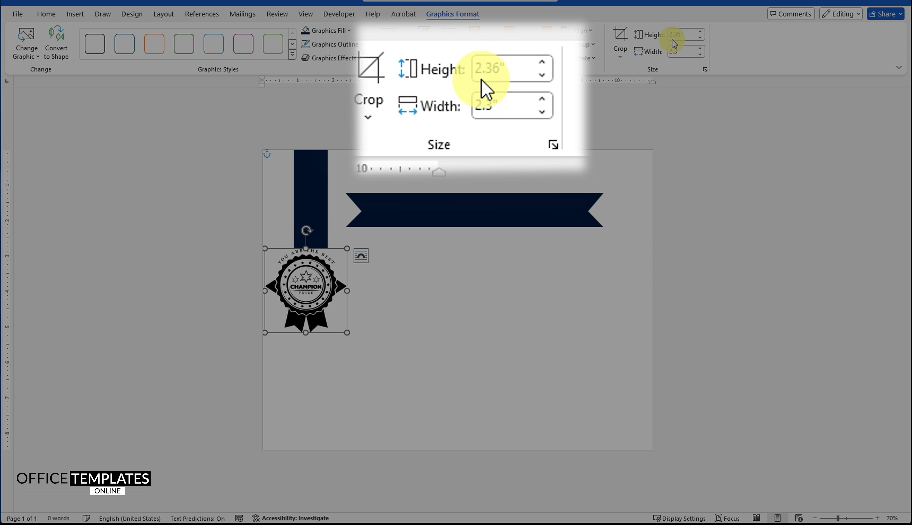
pyautogui.keyDown('ctrl'); pyautogui.scroll(3, 320, 284); pyautogui.keyUp('ctrl')
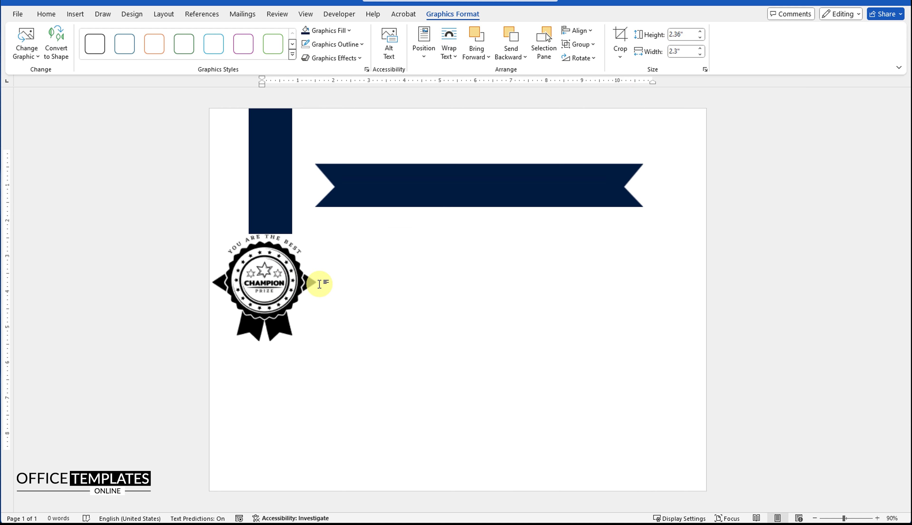
pyautogui.moveTo(243, 252); pyautogui.dragTo(247, 258)
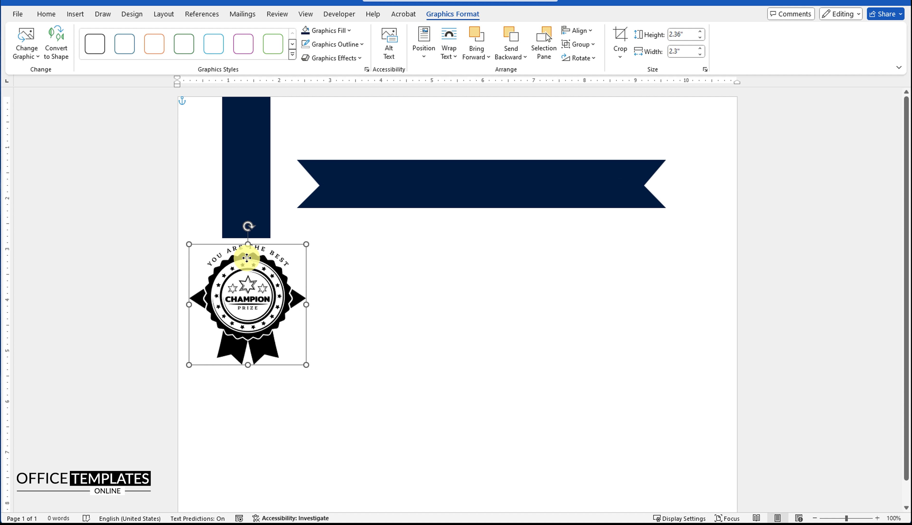
pyautogui.rightClick(247, 258)
# Convert the badge to editable shapes and fill it with the recent navy
pyautogui.click(300, 87)
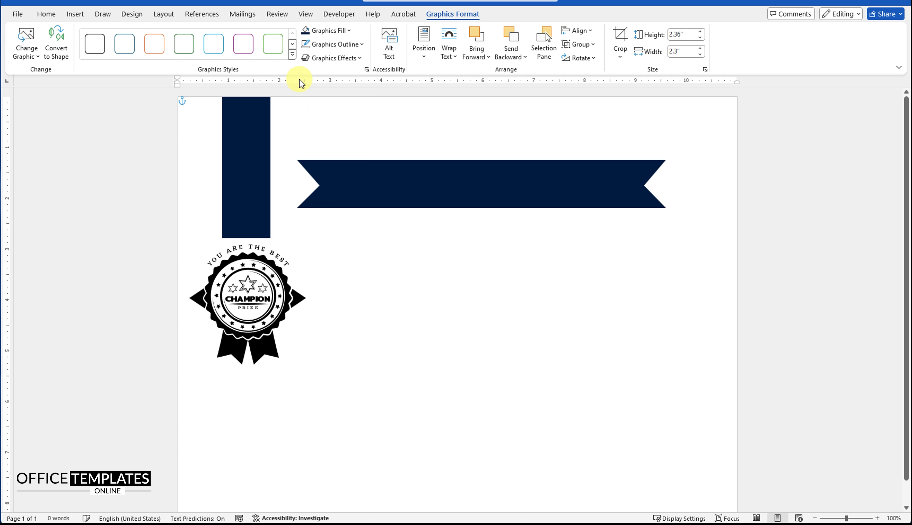
pyautogui.keyDown('ctrl'); pyautogui.scroll(4, 253, 264); pyautogui.keyUp('ctrl')
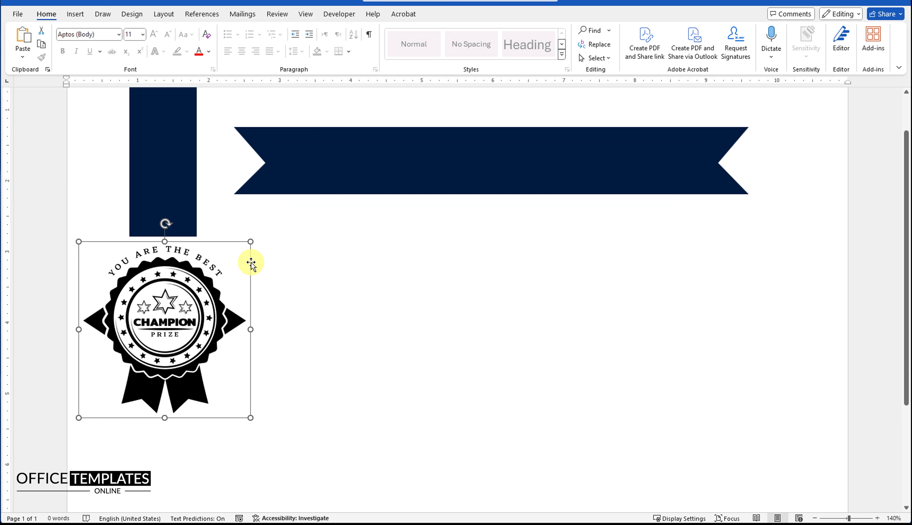
pyautogui.rightClick(184, 268)
pyautogui.click(217, 235)
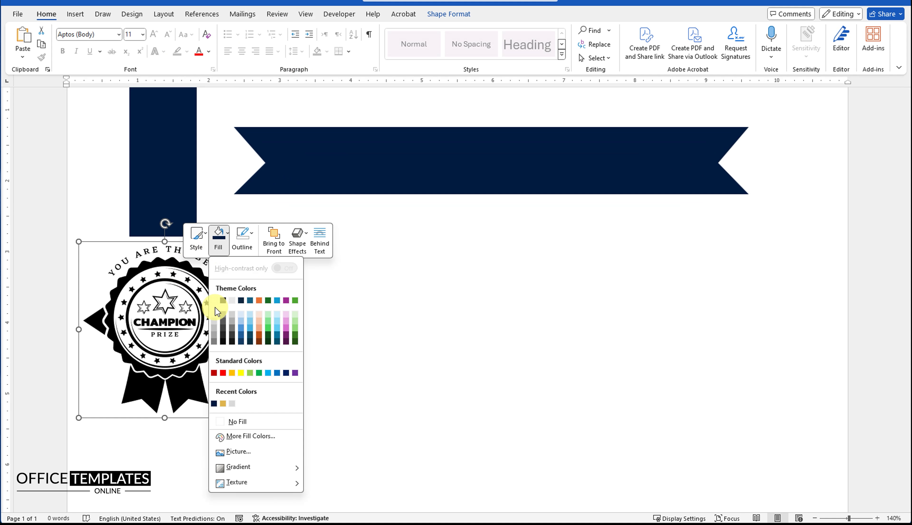
pyautogui.click(214, 404)
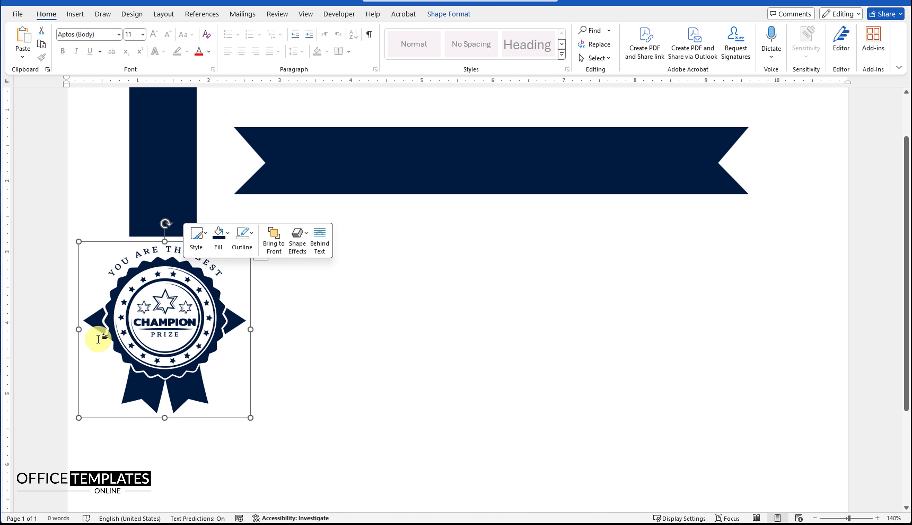
# Fill the badge's two side points and ribbon tails gold (#dbb14b)
pyautogui.click(97, 325)
pyautogui.keyDown('shift'); pyautogui.click(237, 319); pyautogui.keyUp('shift')
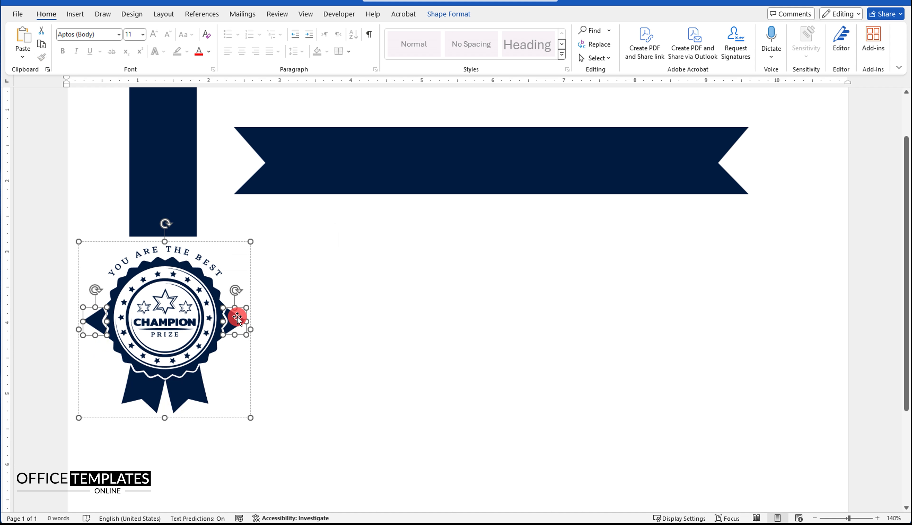
pyautogui.keyDown('shift'); pyautogui.click(185, 393); pyautogui.keyUp('shift')
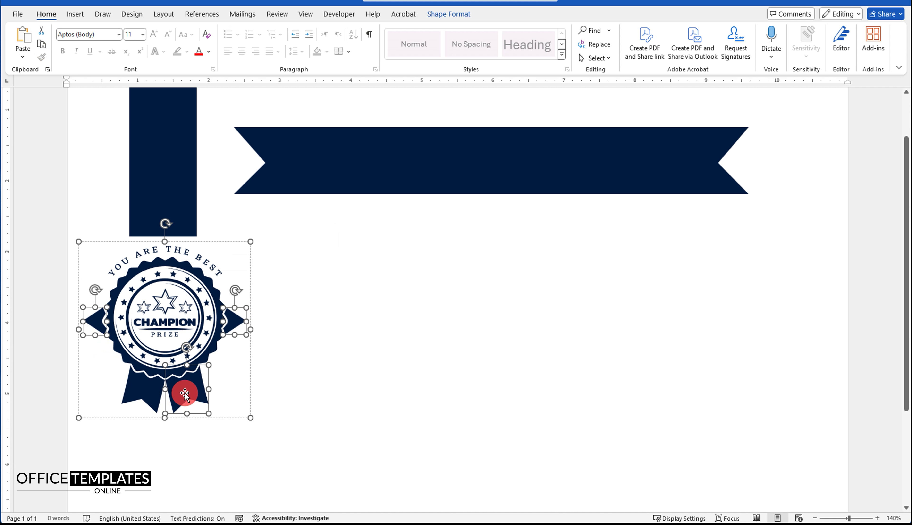
pyautogui.rightClick(143, 395)
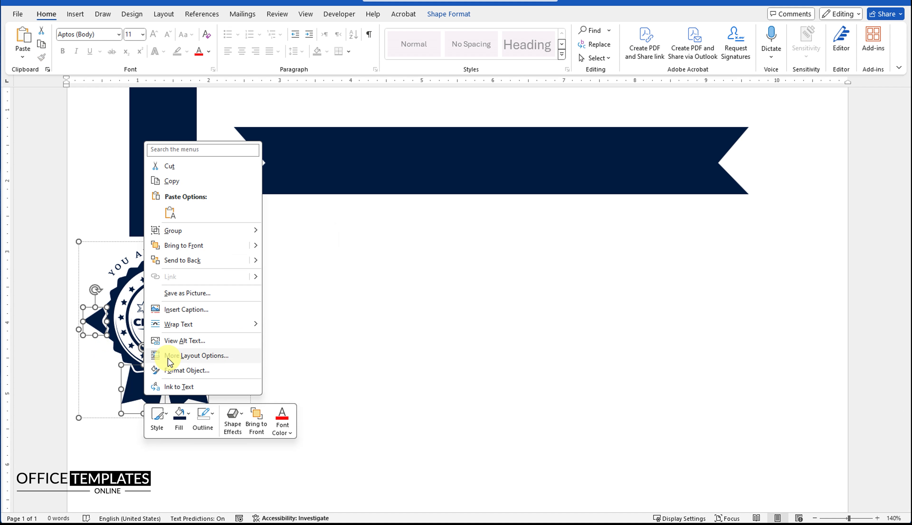
pyautogui.click(191, 416)
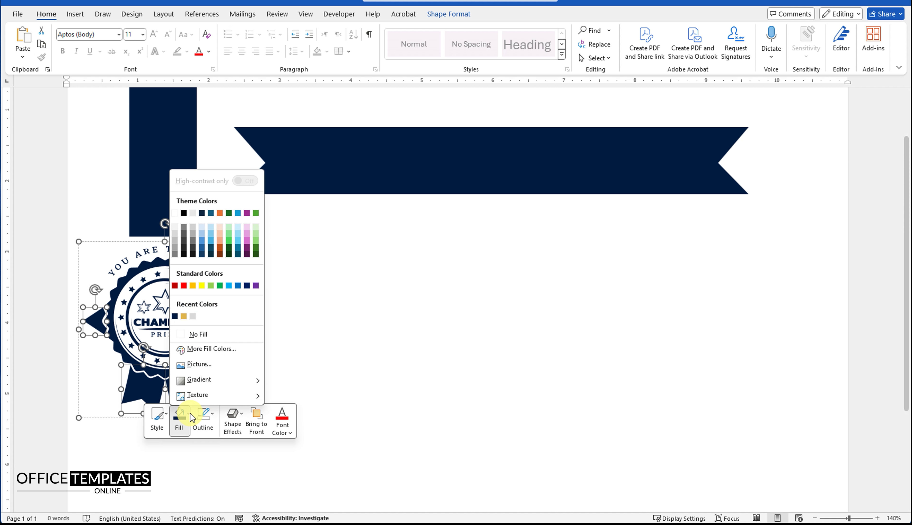
pyautogui.click(183, 316)
pyautogui.click(282, 320)
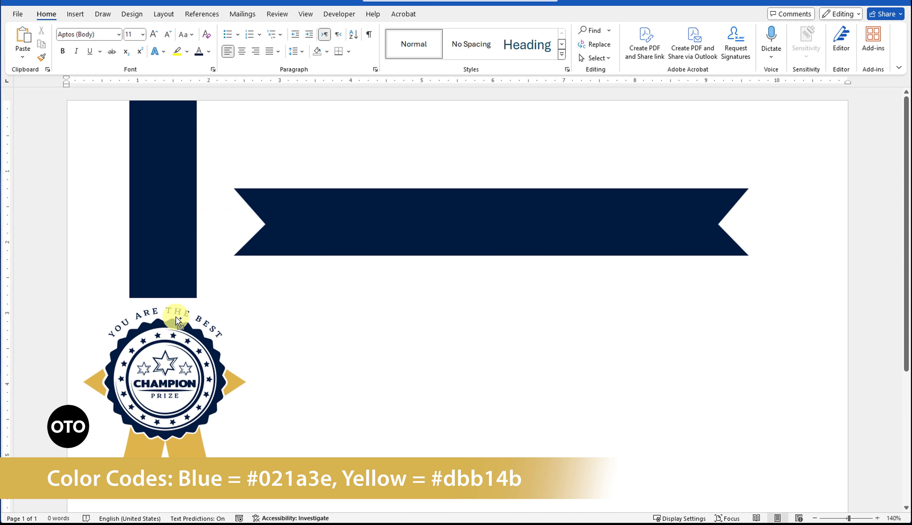
pyautogui.scroll(-4, 275, 316)
pyautogui.click(243, 297)
# Move the navy bar and badge slightly right together
pyautogui.keyDown('shift'); pyautogui.click(253, 185); pyautogui.keyUp('shift')
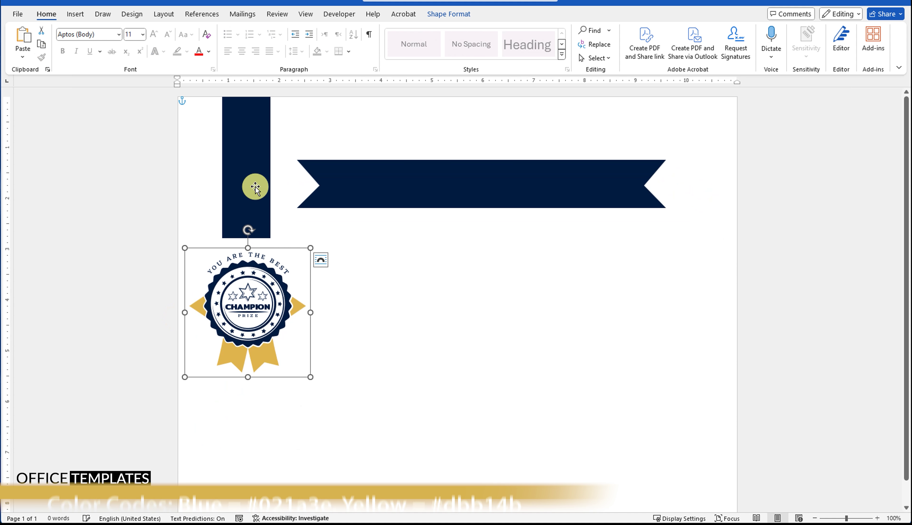
pyautogui.moveTo(252, 185); pyautogui.dragTo(264, 188)
pyautogui.click(350, 261)
pyautogui.scroll(-2, 348, 262)
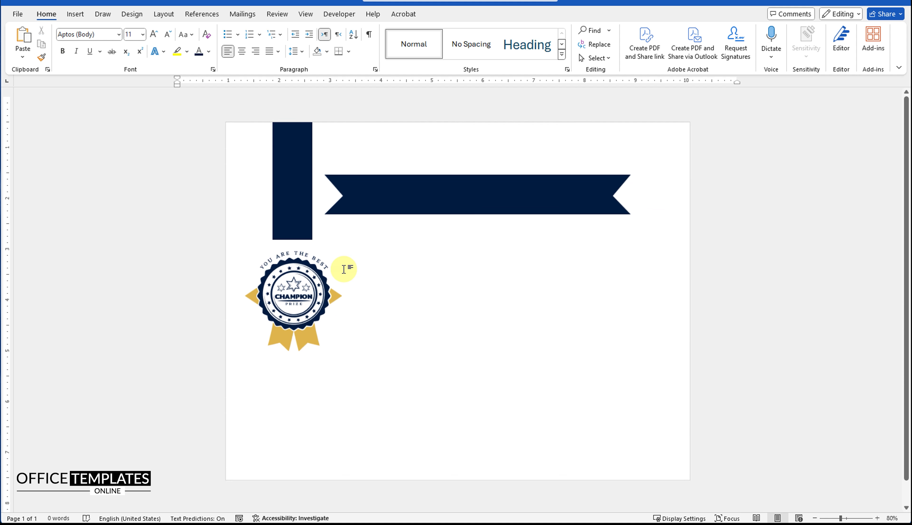
# Place a copy of the navy bar below the badge and shorten it
pyautogui.click(303, 172)
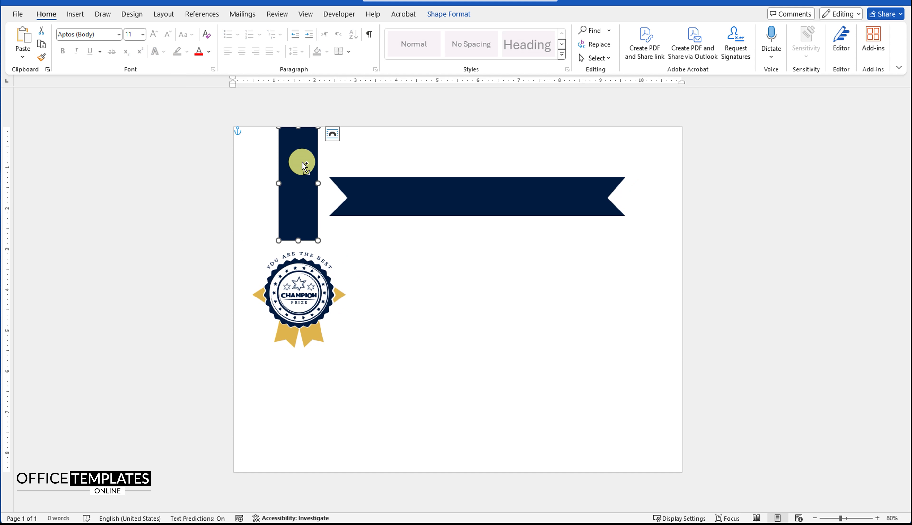
pyautogui.keyDown('ctrl'); pyautogui.moveTo(302, 162); pyautogui.dragTo(326, 376); pyautogui.keyUp('ctrl')
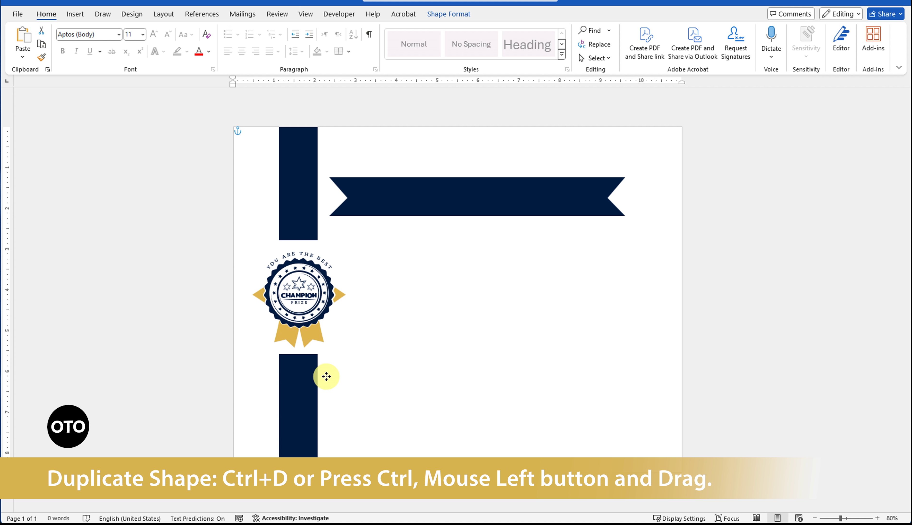
pyautogui.moveTo(299, 467); pyautogui.dragTo(298, 444)
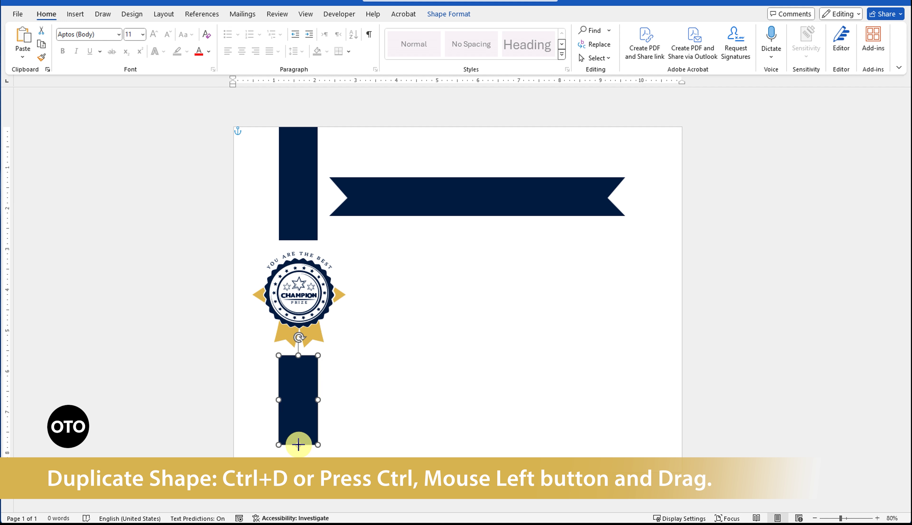
pyautogui.keyDown('ctrl'); pyautogui.scroll(3, 291, 428); pyautogui.keyUp('ctrl')
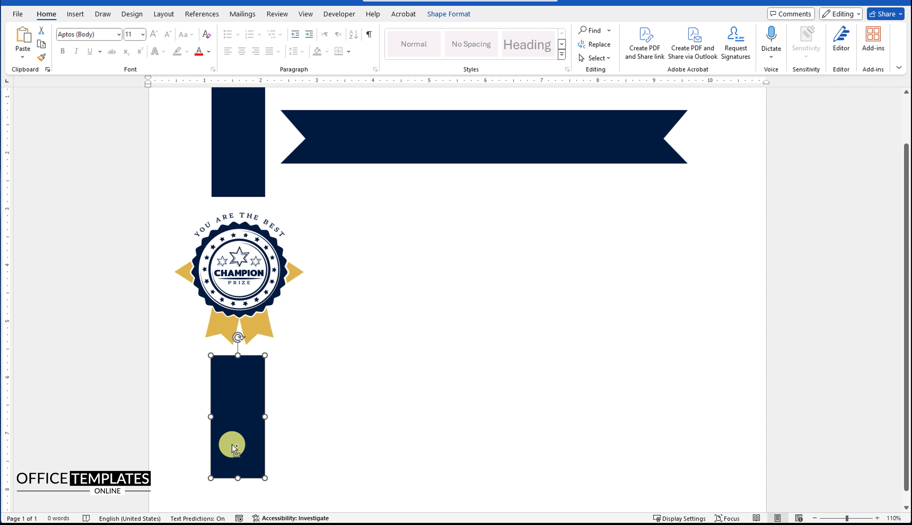
pyautogui.keyDown('ctrl'); pyautogui.scroll(2, 232, 444); pyautogui.keyUp('ctrl')
pyautogui.keyDown('ctrl'); pyautogui.scroll(2, 175, 439); pyautogui.keyUp('ctrl')
pyautogui.keyDown('ctrl'); pyautogui.scroll(2, 133, 392); pyautogui.keyUp('ctrl')
pyautogui.keyDown('ctrl'); pyautogui.scroll(1, 135, 380); pyautogui.keyUp('ctrl')
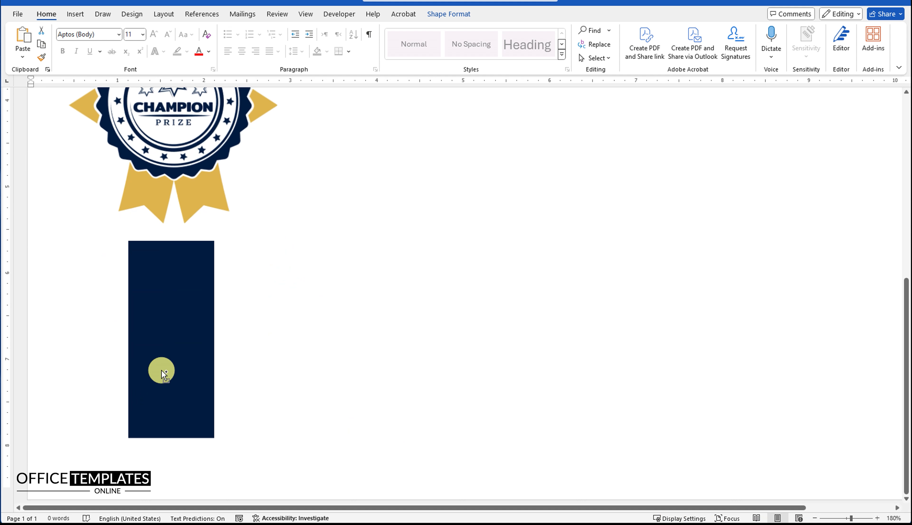
# Add a bottom-edge midpoint to the lower bar and pull it up into a V-notch
pyautogui.click(162, 370)
pyautogui.rightClick(163, 369)
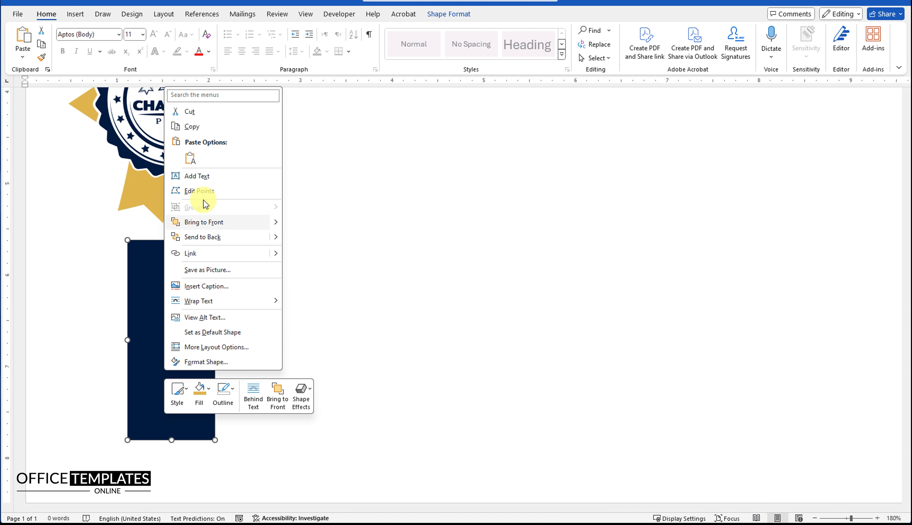
pyautogui.click(201, 191)
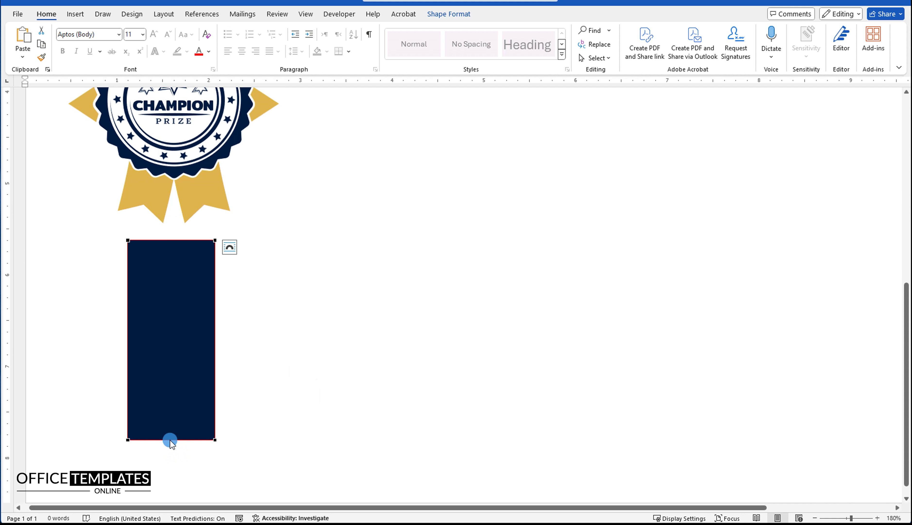
pyautogui.rightClick(170, 441)
pyautogui.click(201, 339)
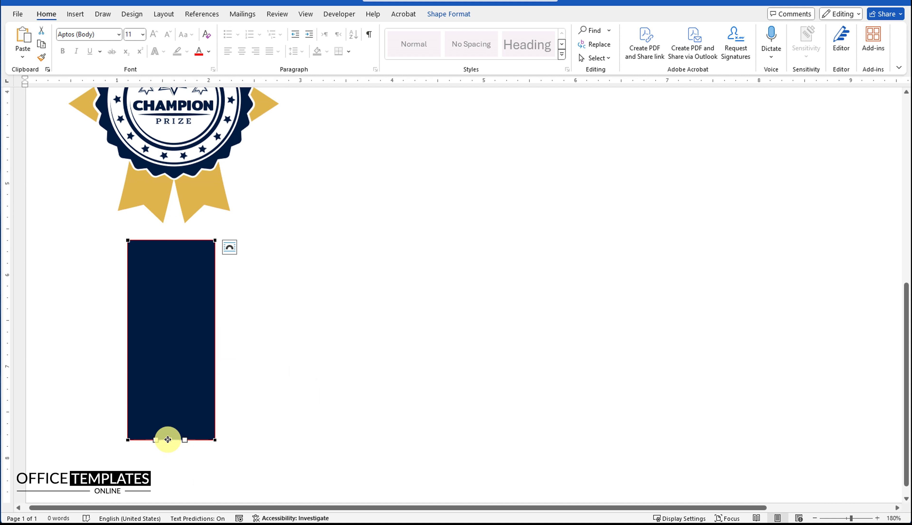
pyautogui.moveTo(170, 438); pyautogui.dragTo(171, 396)
# Select the seal together with both navy ribbon pieces
pyautogui.scroll(-12, 170, 396)
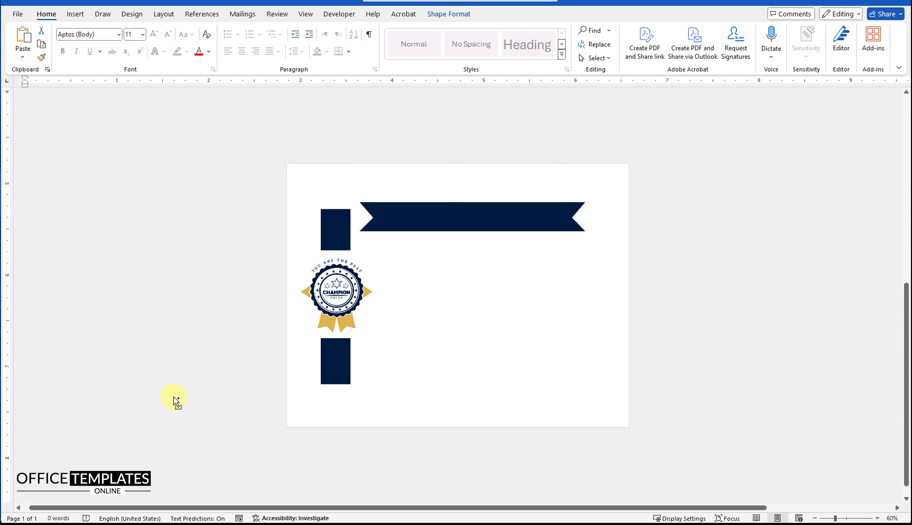
pyautogui.scroll(1, 172, 401)
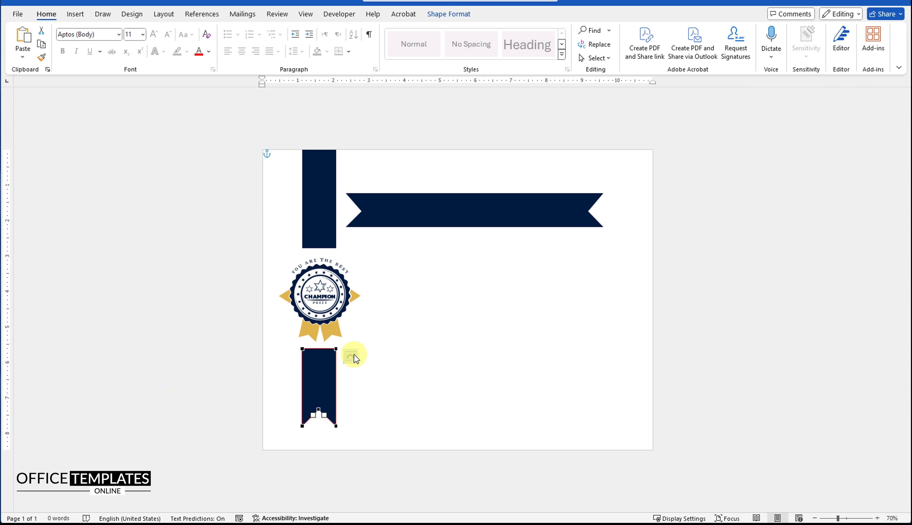
pyautogui.click(331, 289)
pyautogui.keyDown('shift'); pyautogui.click(319, 199); pyautogui.keyUp('shift')
pyautogui.keyDown('shift'); pyautogui.click(318, 388); pyautogui.keyUp('shift')
# Align Center the seal and both navy ribbon pieces, then bring up the Insert shapes gallery
pyautogui.click(457, 14)
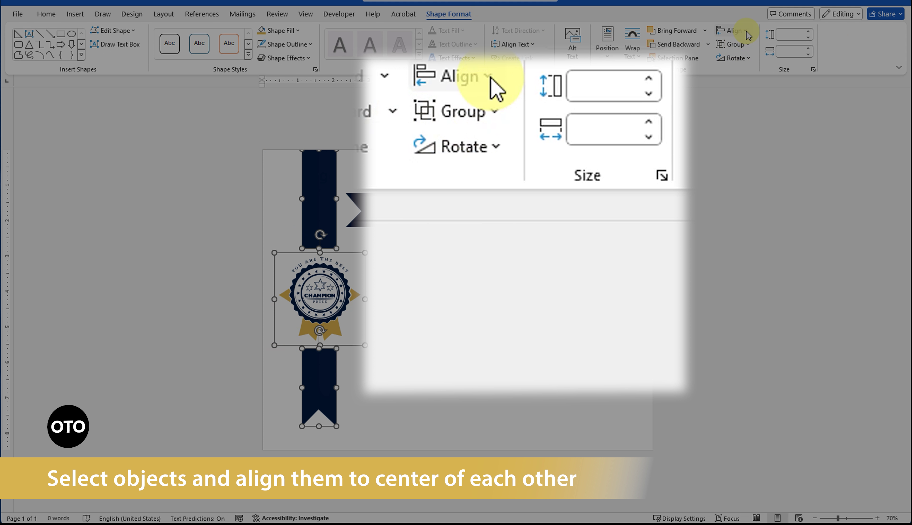
pyautogui.click(748, 35)
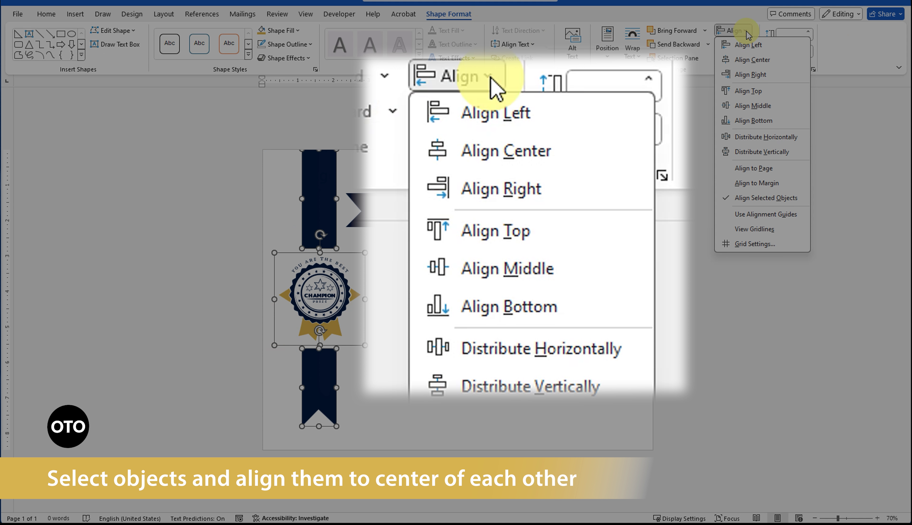
pyautogui.click(762, 61)
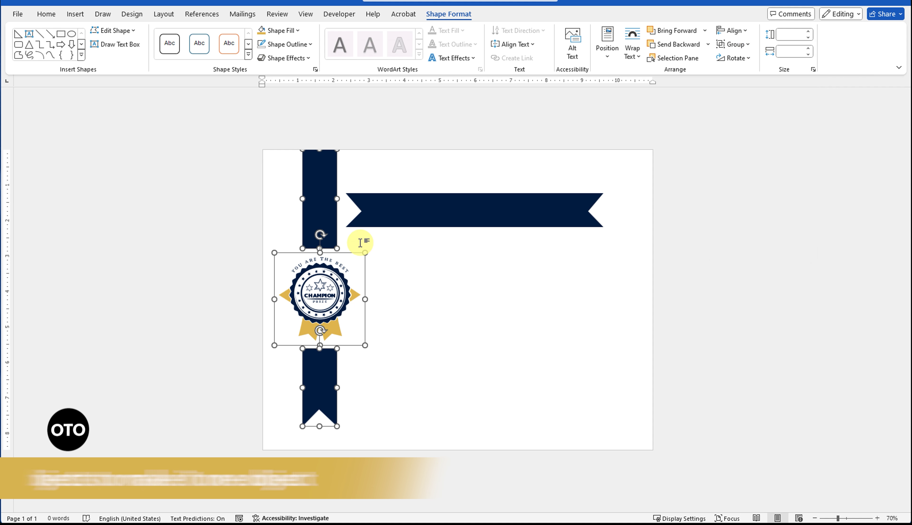
pyautogui.rightClick(327, 201)
pyautogui.click(75, 14)
pyautogui.click(157, 41)
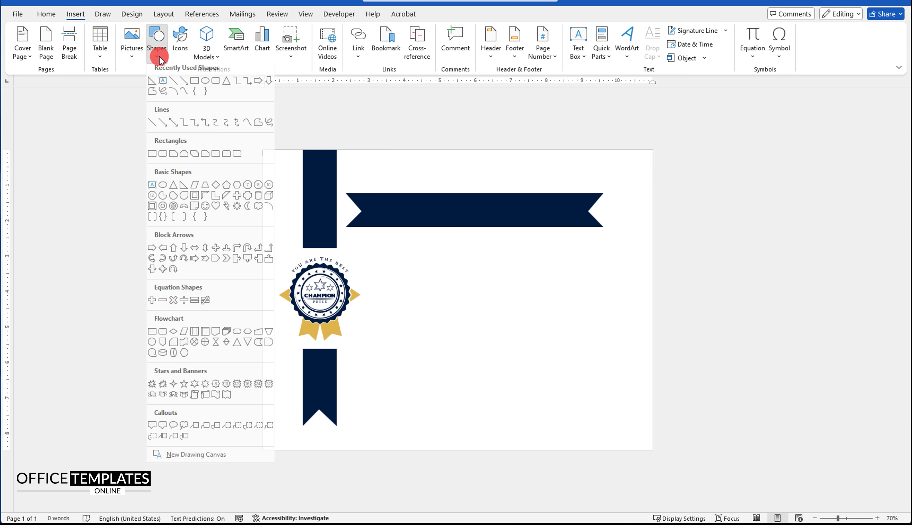
# Draw a 9.27-inch vertical line down the left edge with a 1 pt light grey outline
pyautogui.click(173, 86)
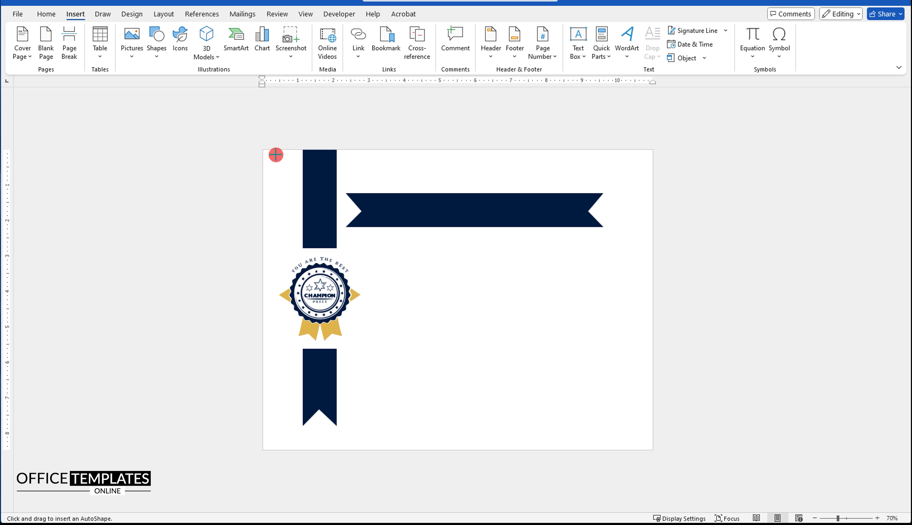
pyautogui.moveTo(275, 155); pyautogui.dragTo(300, 456)
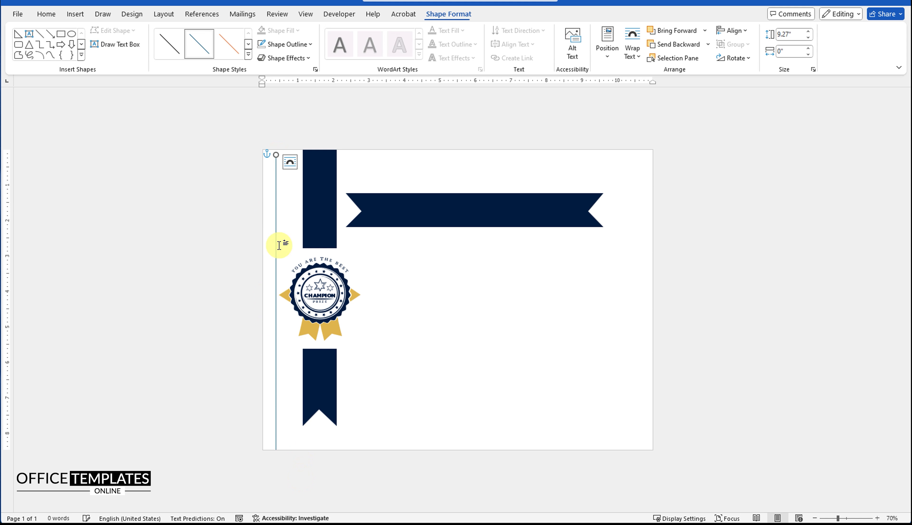
pyautogui.rightClick(276, 156)
pyautogui.click(334, 126)
pyautogui.moveTo(351, 340)
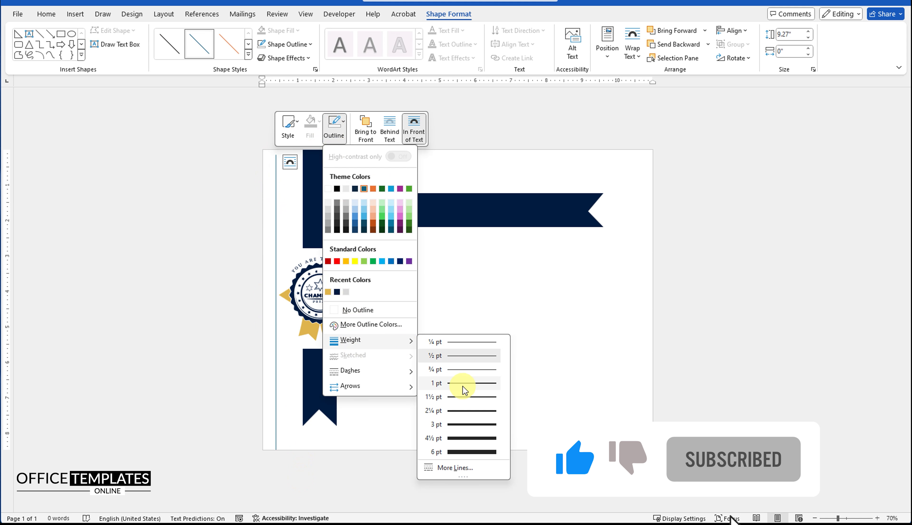
pyautogui.click(464, 383)
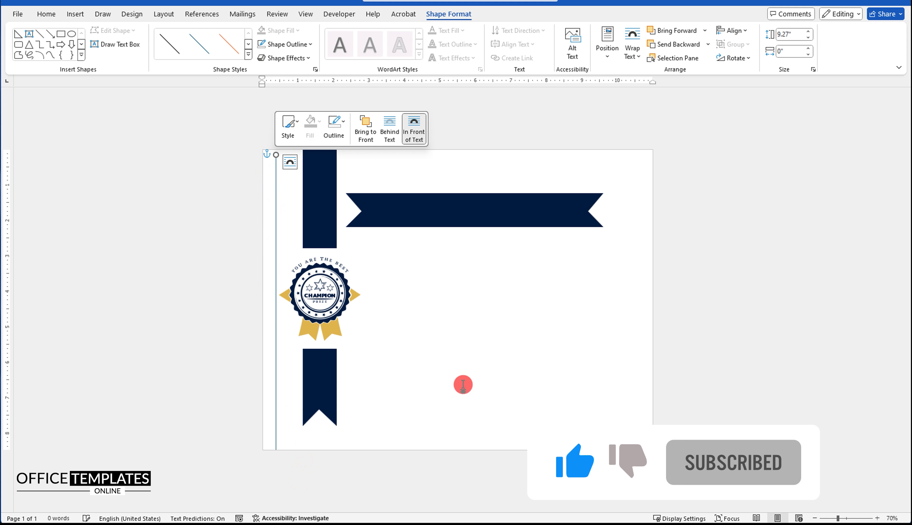
pyautogui.click(333, 127)
pyautogui.click(346, 292)
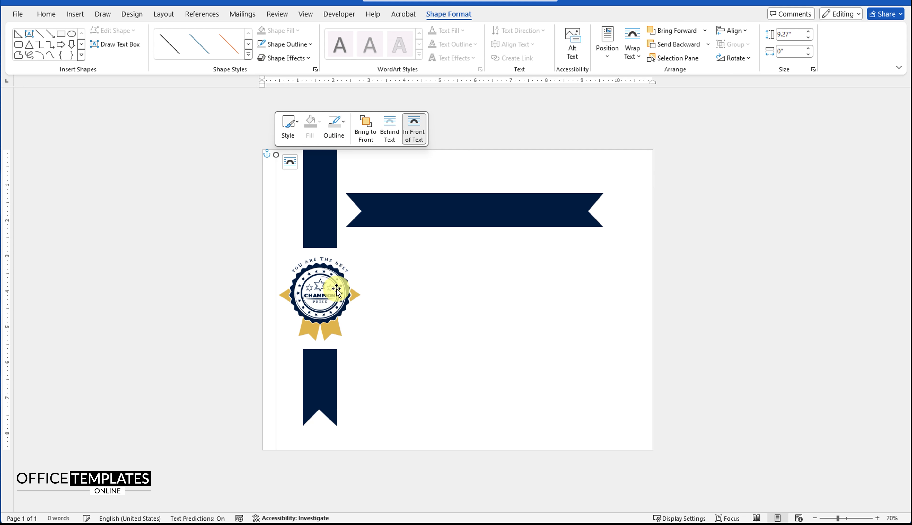
# Ctrl-drag copies of the grey vertical line to the right along the page's left edge
pyautogui.keyDown('ctrl'); pyautogui.scroll(2, 266, 207); pyautogui.keyUp('ctrl')
pyautogui.keyDown('ctrl'); pyautogui.scroll(4, 273, 196); pyautogui.keyUp('ctrl')
pyautogui.keyDown('ctrl'); pyautogui.scroll(5, 143, 162); pyautogui.keyUp('ctrl')
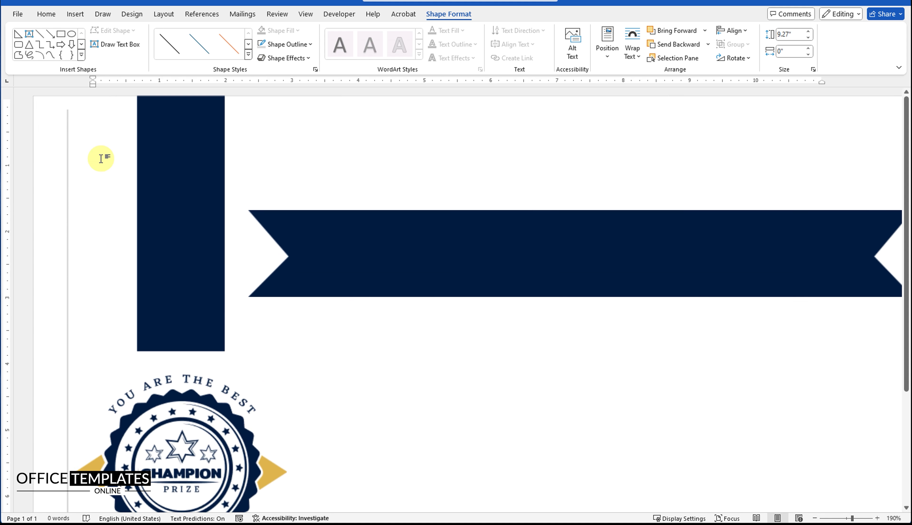
pyautogui.keyDown('ctrl'); pyautogui.scroll(8, 101, 154); pyautogui.keyUp('ctrl')
pyautogui.keyDown('ctrl'); pyautogui.scroll(8, 47, 172); pyautogui.keyUp('ctrl')
pyautogui.keyDown('ctrl'); pyautogui.scroll(5, 75, 175); pyautogui.keyUp('ctrl')
pyautogui.keyDown('ctrl'); pyautogui.scroll(1, 82, 175); pyautogui.keyUp('ctrl')
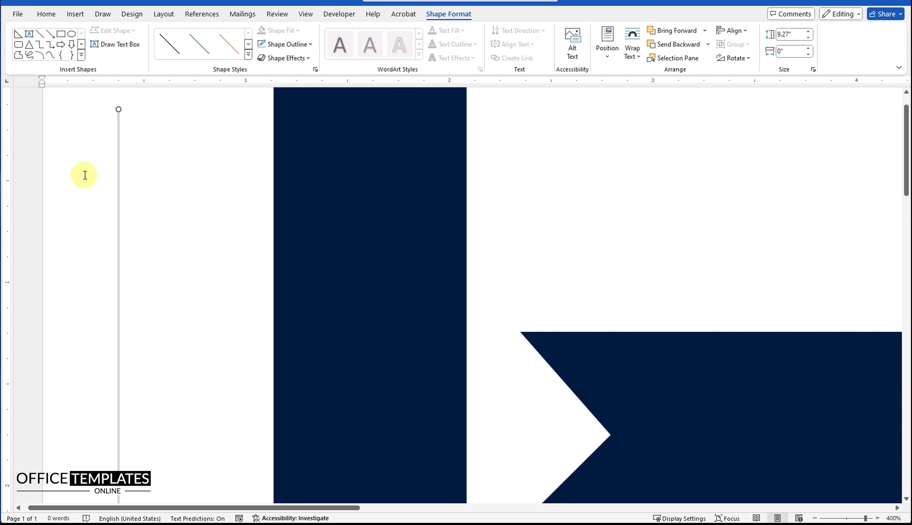
pyautogui.keyDown('ctrl'); pyautogui.moveTo(120, 137); pyautogui.dragTo(132, 136); pyautogui.keyUp('ctrl')
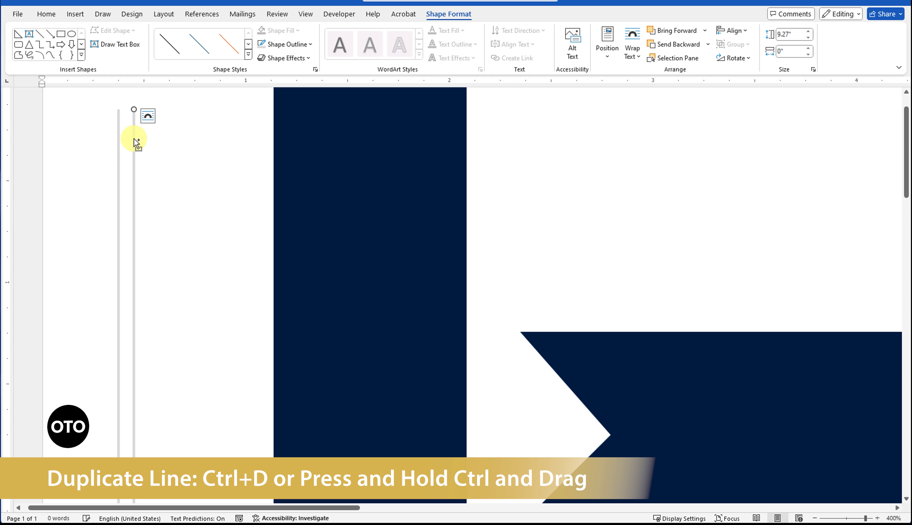
pyautogui.moveTo(137, 142); pyautogui.dragTo(199, 145)
# Align the six lines at the top and distribute them evenly horizontally
pyautogui.scroll(1, 200, 144)
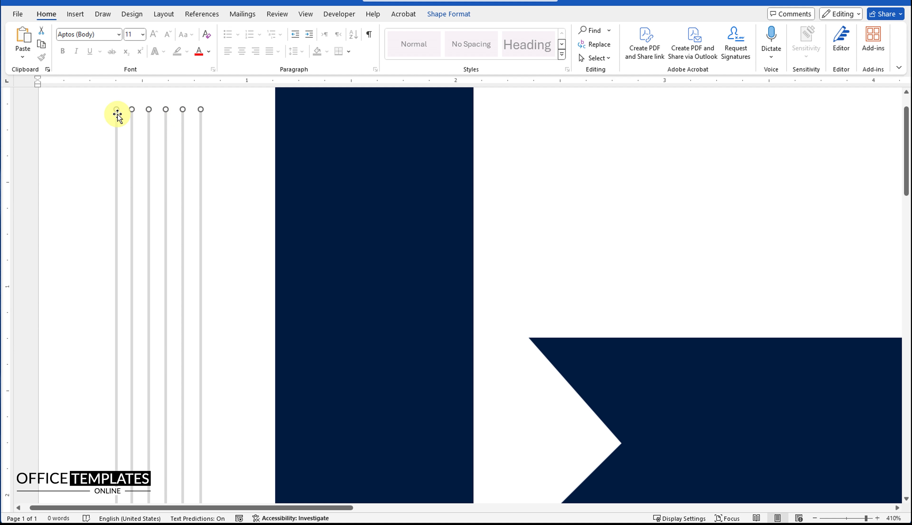
pyautogui.click(444, 16)
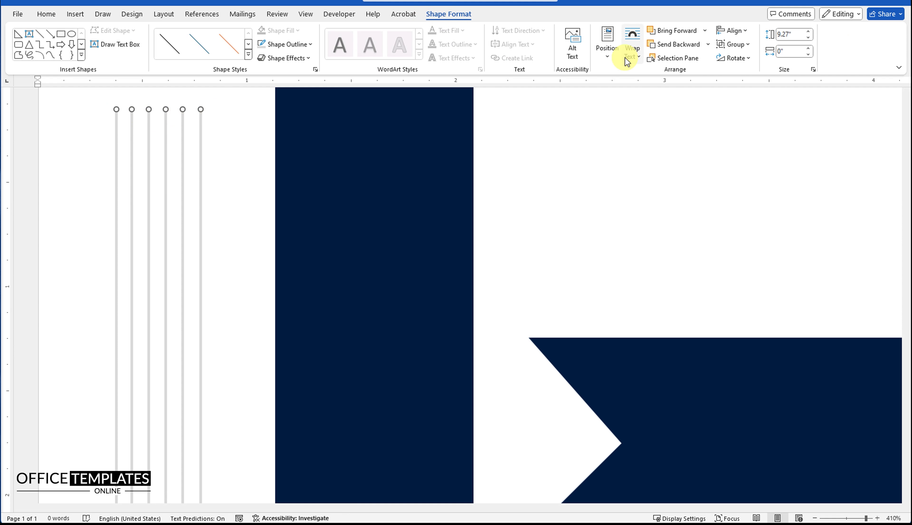
pyautogui.click(735, 30)
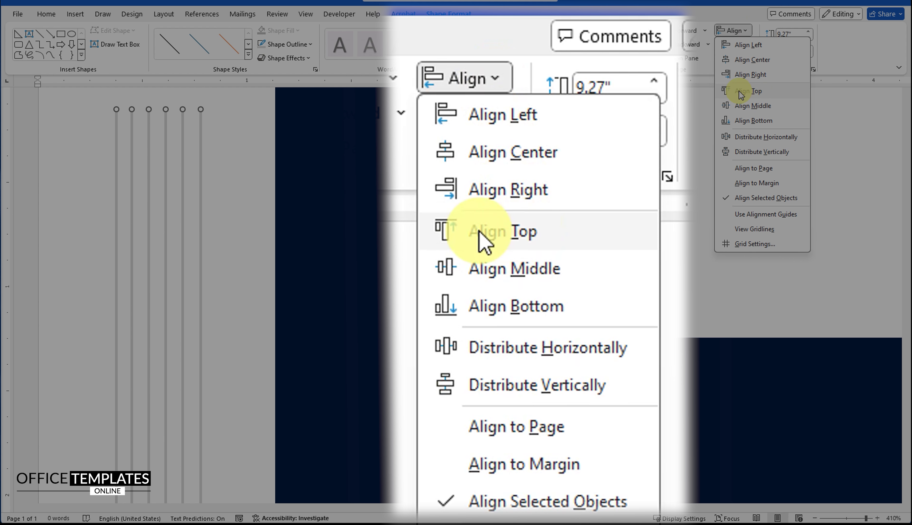
pyautogui.click(748, 90)
pyautogui.click(735, 31)
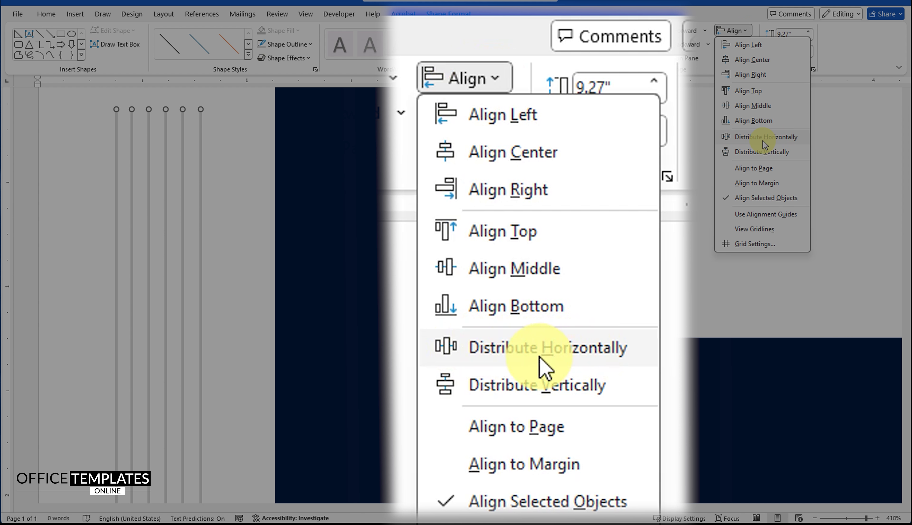
pyautogui.click(781, 140)
pyautogui.scroll(-15, 248, 228)
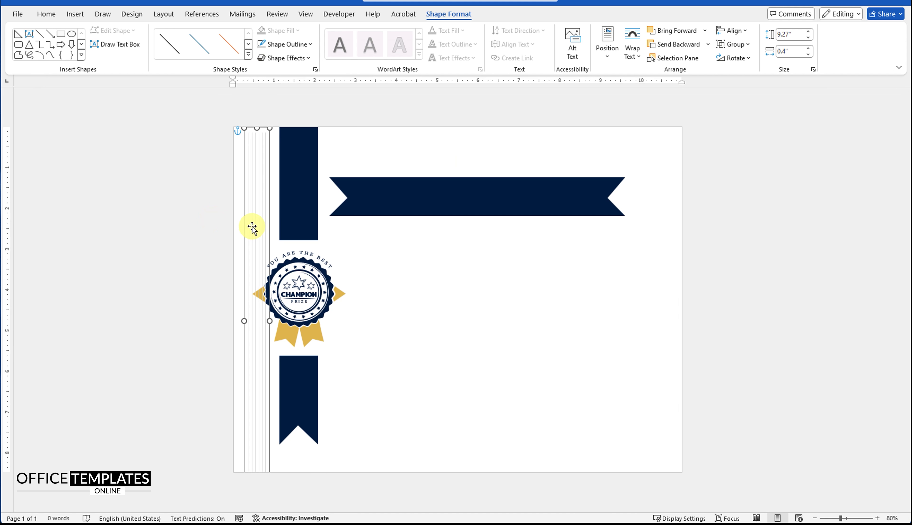
# Nudge the striped line group slightly right and send it behind the champion badge
pyautogui.moveTo(252, 202); pyautogui.dragTo(255, 200)
pyautogui.rightClick(257, 203)
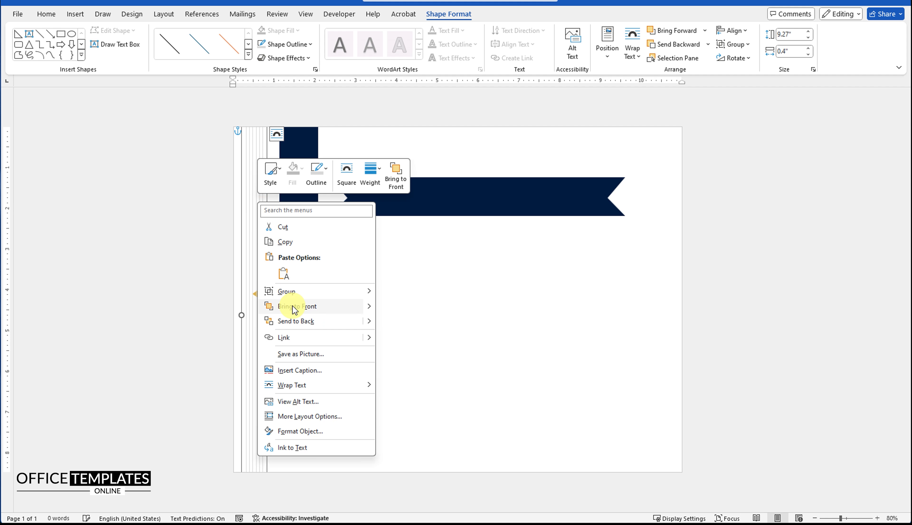
pyautogui.click(300, 321)
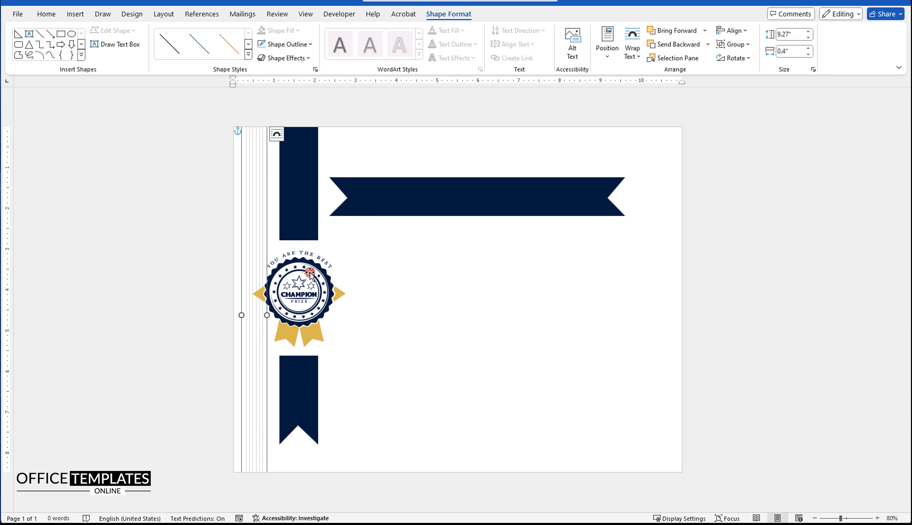
pyautogui.click(306, 290)
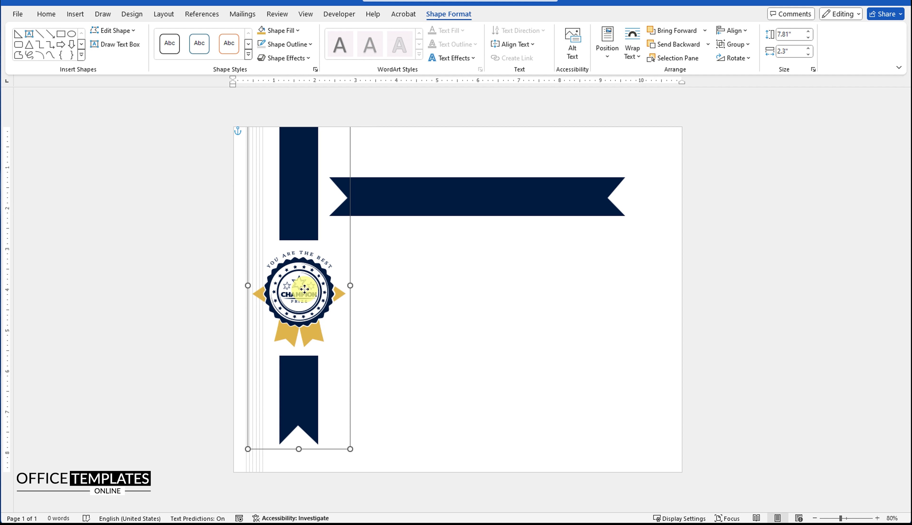
pyautogui.click(377, 284)
pyautogui.click(481, 197)
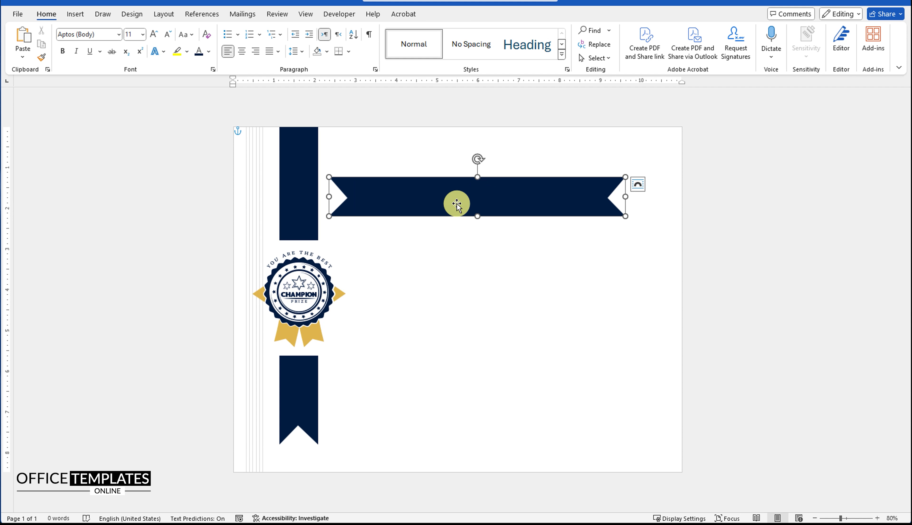
pyautogui.click(469, 265)
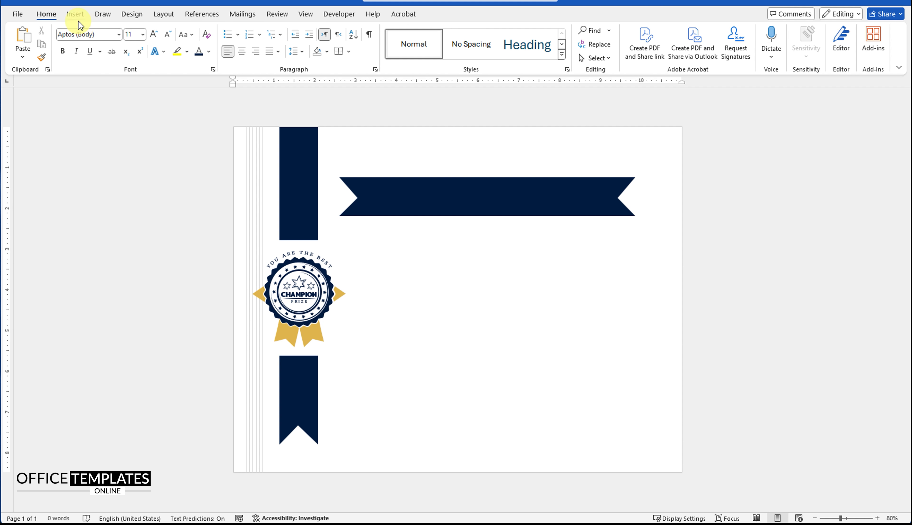
# Insert bg-dots.png from this device and set its wrapping to Behind Text
pyautogui.click(75, 14)
pyautogui.click(132, 43)
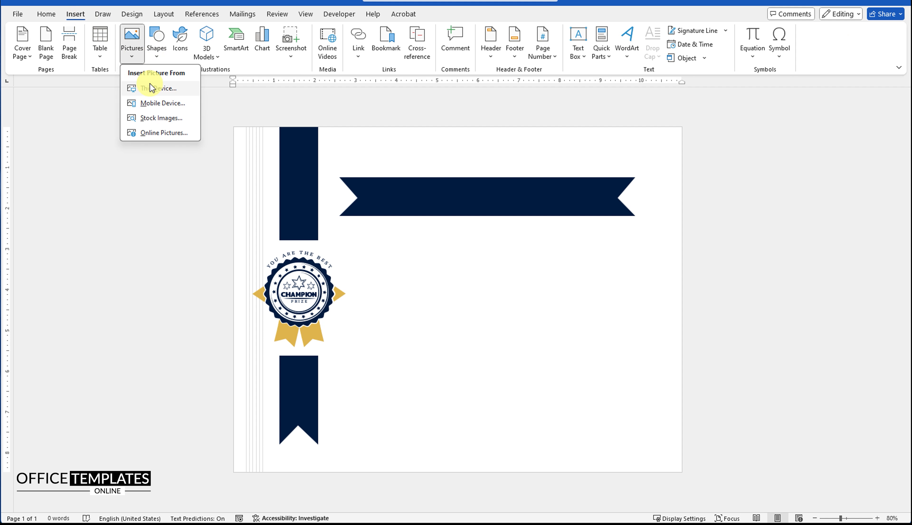
pyautogui.click(150, 86)
pyautogui.doubleClick(212, 84)
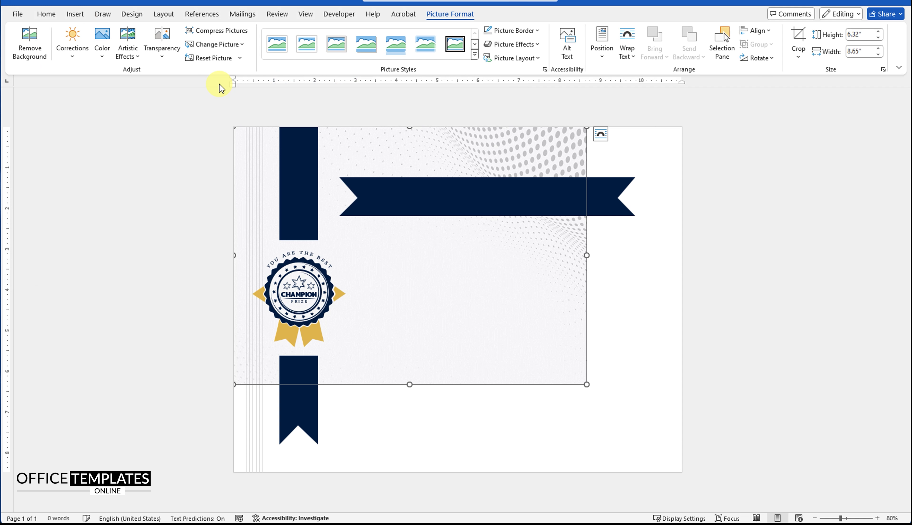
pyautogui.click(601, 134)
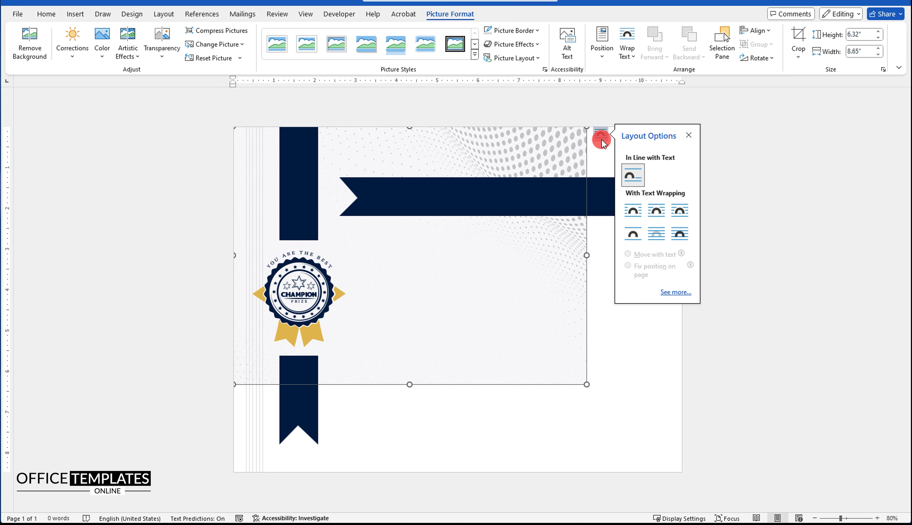
pyautogui.click(656, 233)
# Stretch the dotted picture over the whole page and nudge the navy banner up-right
pyautogui.moveTo(580, 152); pyautogui.dragTo(678, 153)
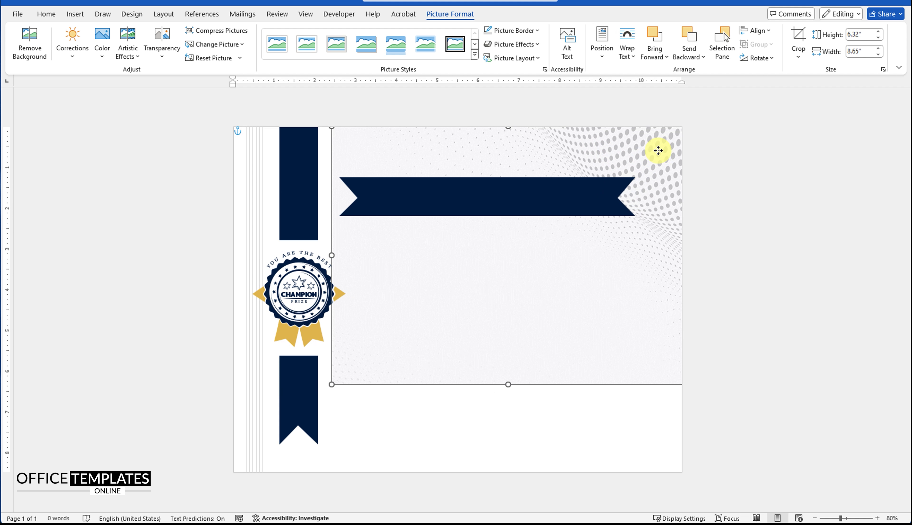
pyautogui.moveTo(331, 384); pyautogui.dragTo(284, 478)
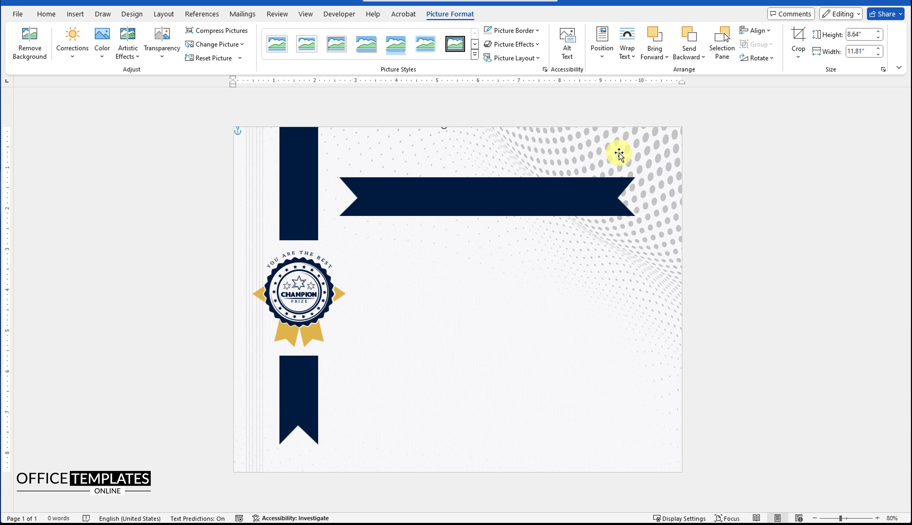
pyautogui.click(727, 240)
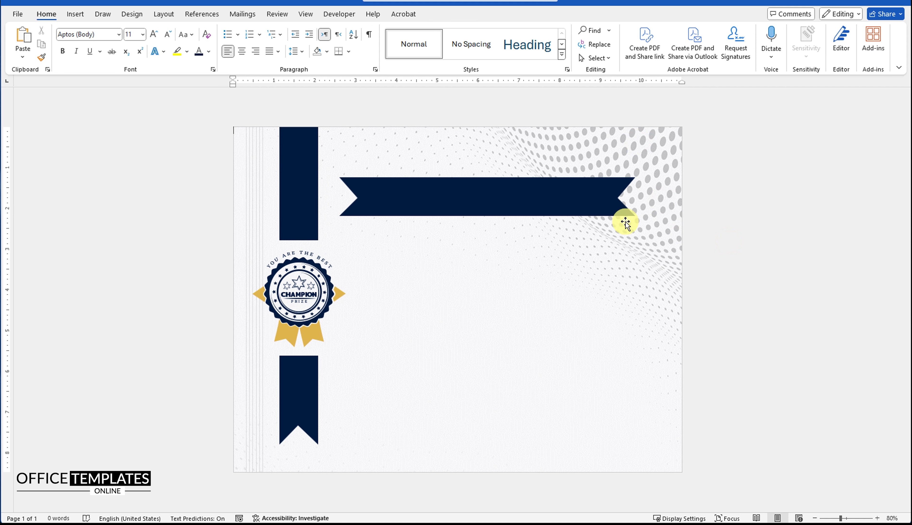
pyautogui.moveTo(499, 194); pyautogui.dragTo(505, 186)
pyautogui.click(711, 238)
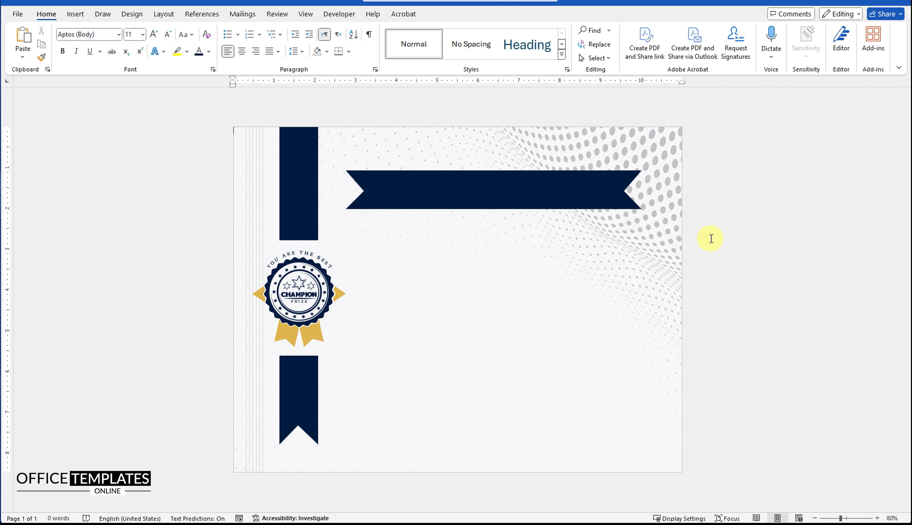
# Draw a freeform border line along the top, right and bottom edges of the certificate
pyautogui.click(75, 14)
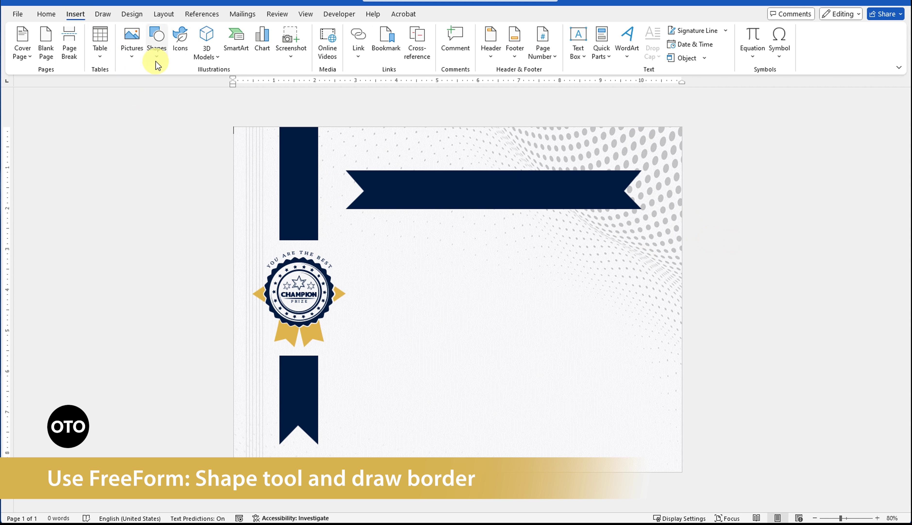
pyautogui.click(155, 54)
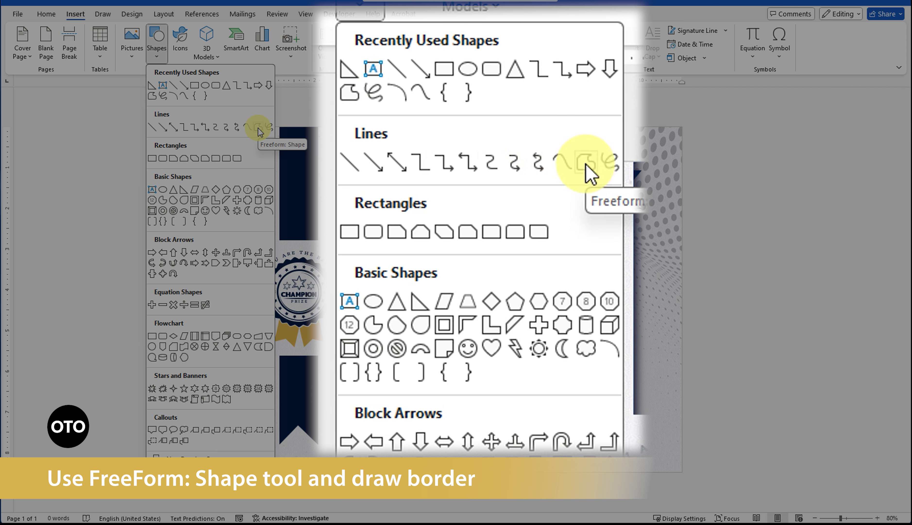
pyautogui.click(258, 128)
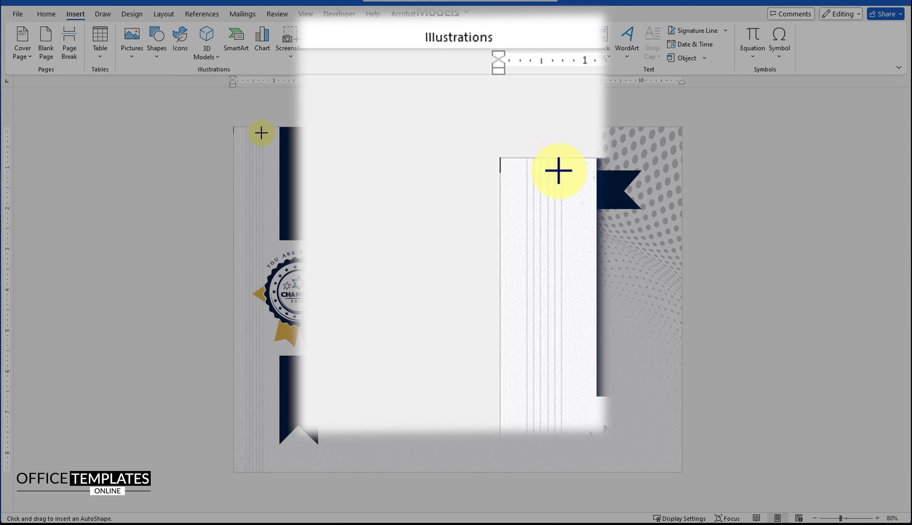
pyautogui.click(329, 142)
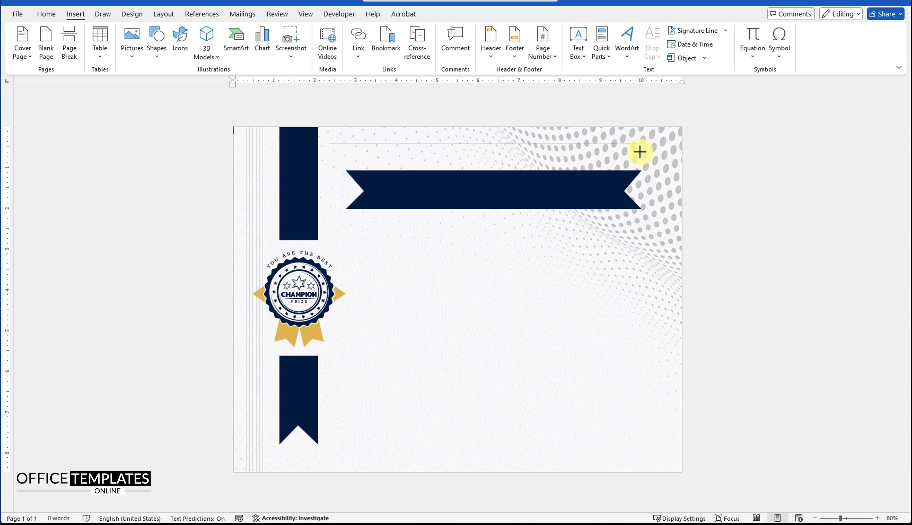
pyautogui.click(668, 142)
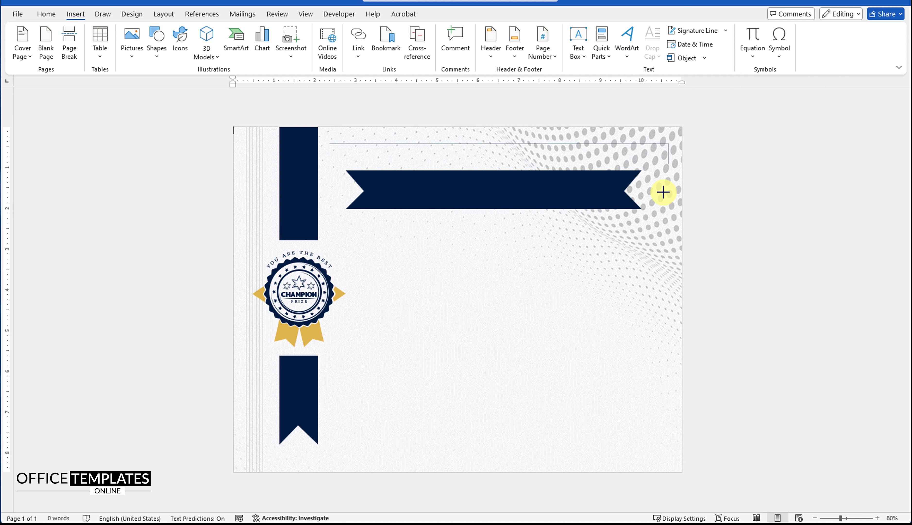
pyautogui.click(669, 459)
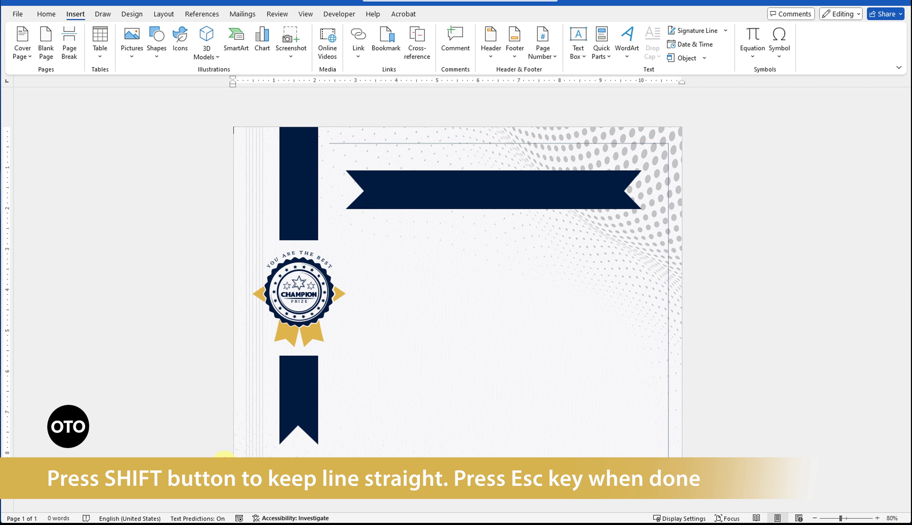
pyautogui.click(223, 456)
pyautogui.press('Escape')
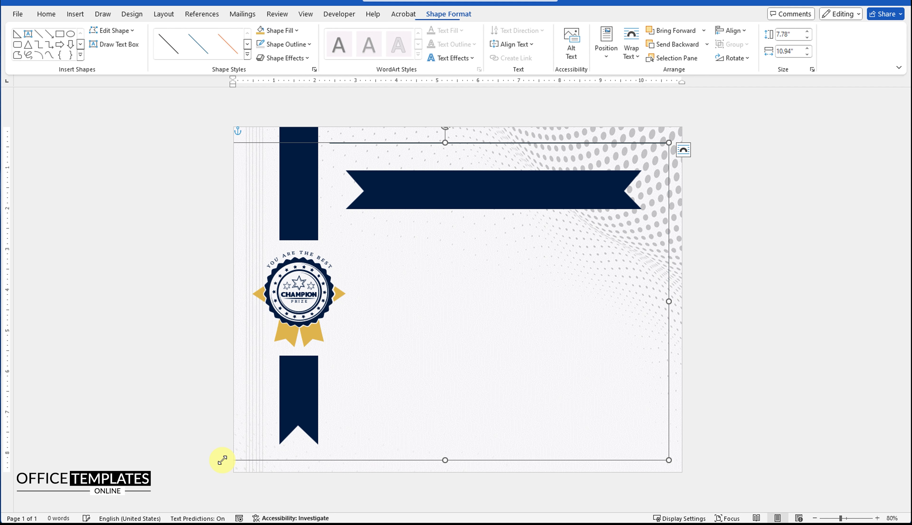
# Give the border line a 3 pt weight and gold colour
pyautogui.rightClick(444, 461)
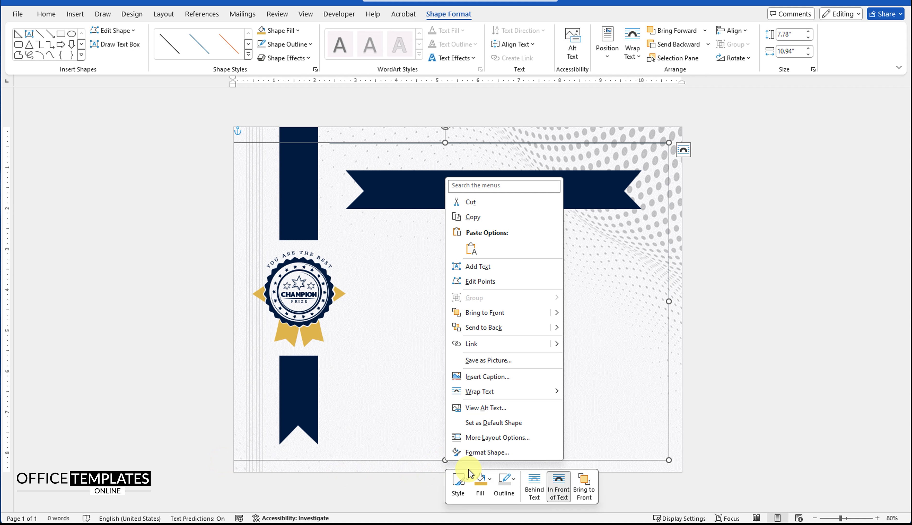
pyautogui.click(504, 485)
pyautogui.click(556, 415)
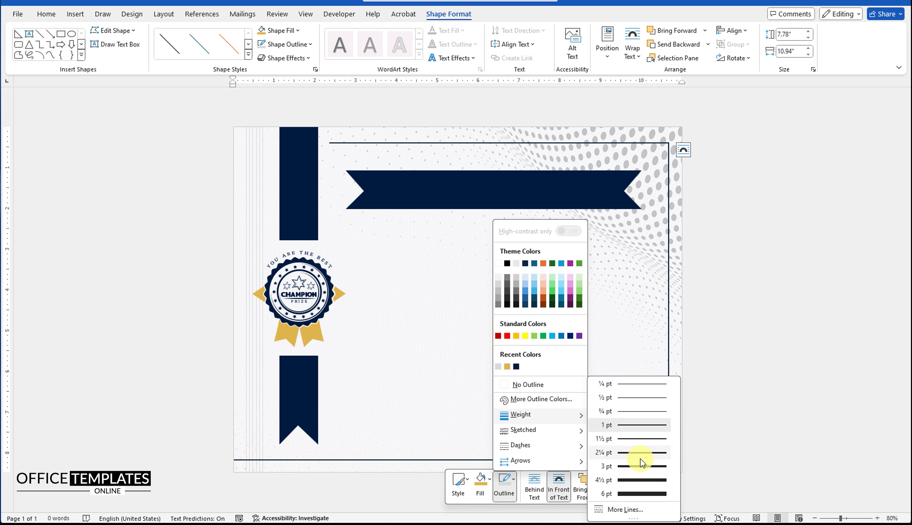
pyautogui.click(639, 466)
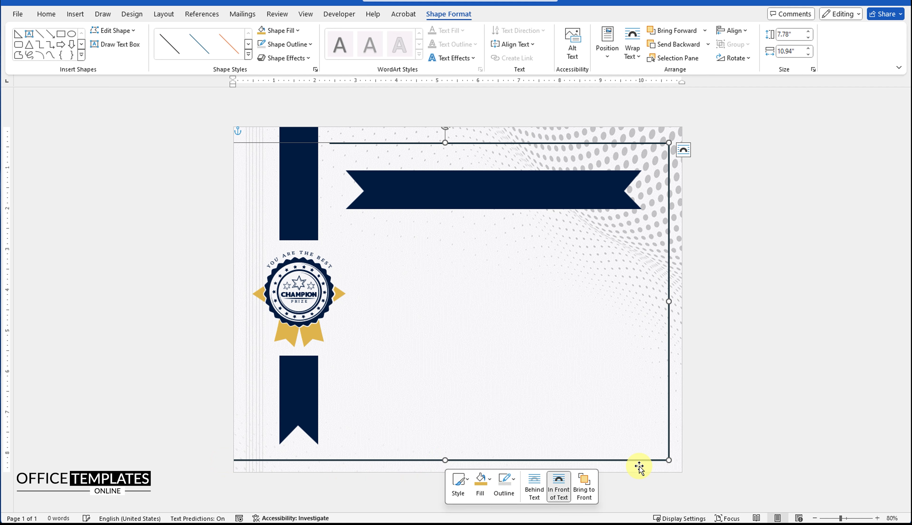
pyautogui.click(508, 485)
pyautogui.click(508, 369)
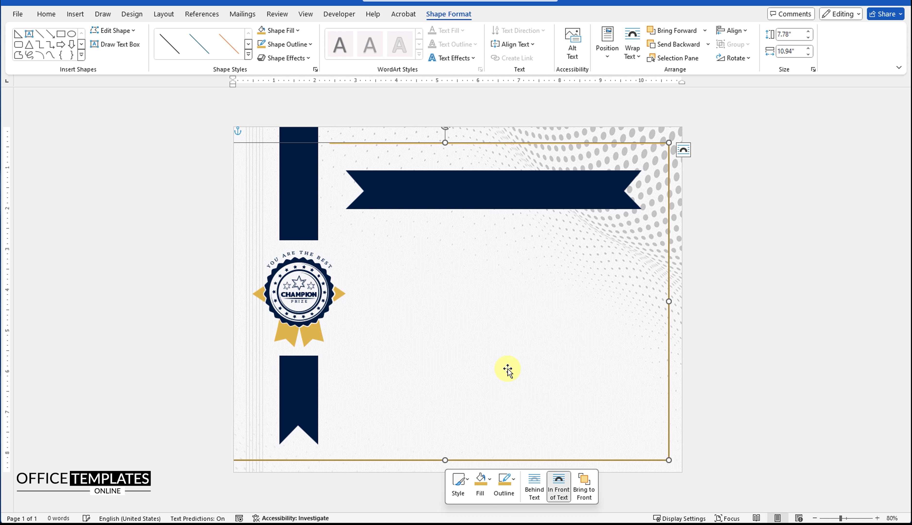
# Centre the gold border vertically on the page with Align Middle
pyautogui.click(741, 33)
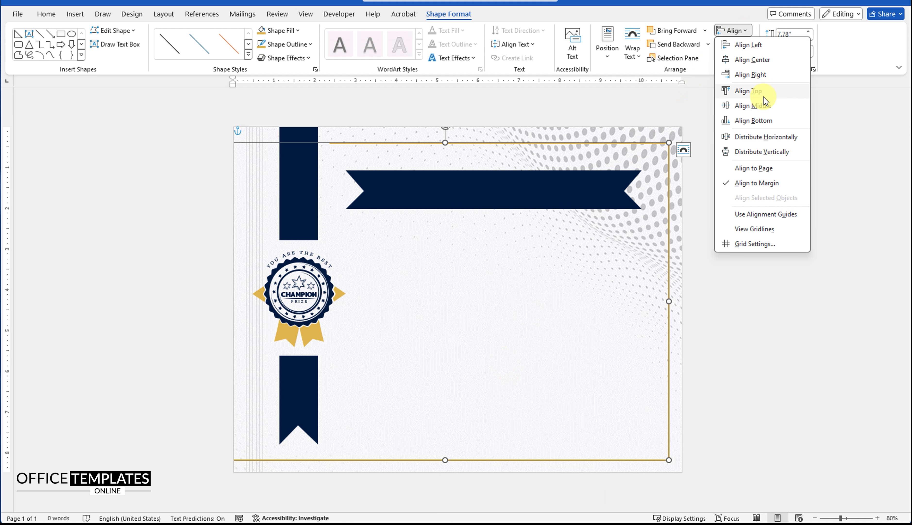
pyautogui.click(760, 106)
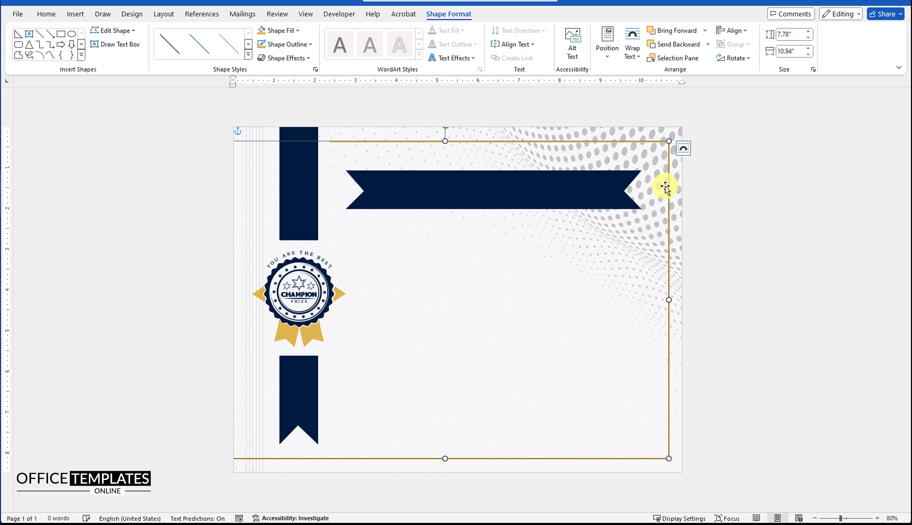
pyautogui.click(704, 202)
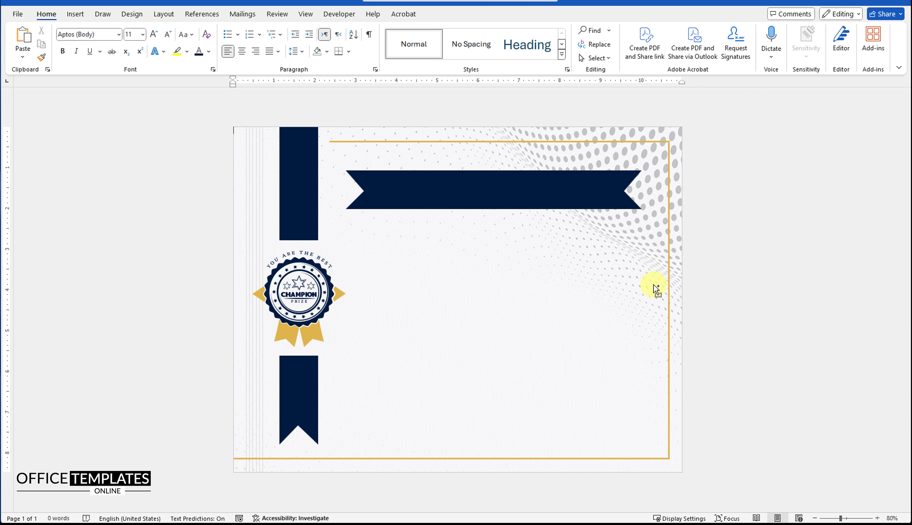
pyautogui.click(76, 14)
# Draw a small right triangle in the lower-right corner and rotate it into place
pyautogui.click(155, 54)
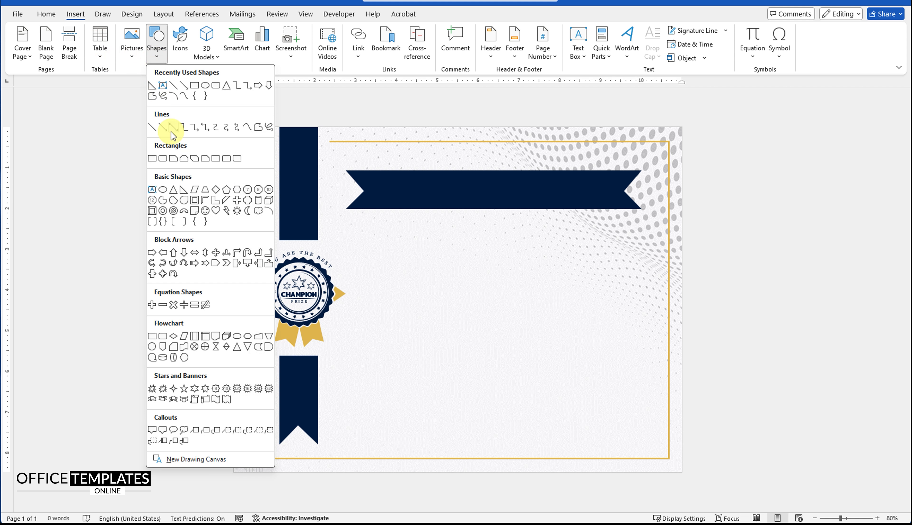
pyautogui.click(183, 191)
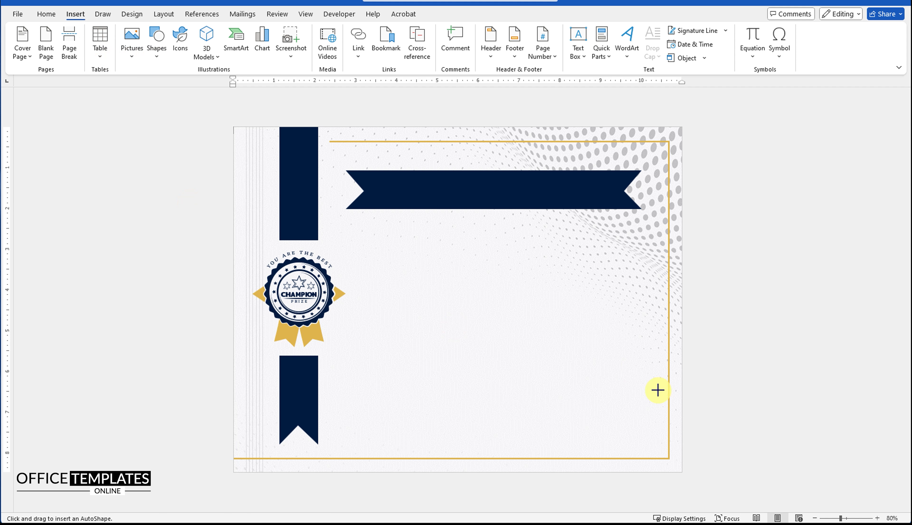
pyautogui.moveTo(651, 440); pyautogui.dragTo(655, 440)
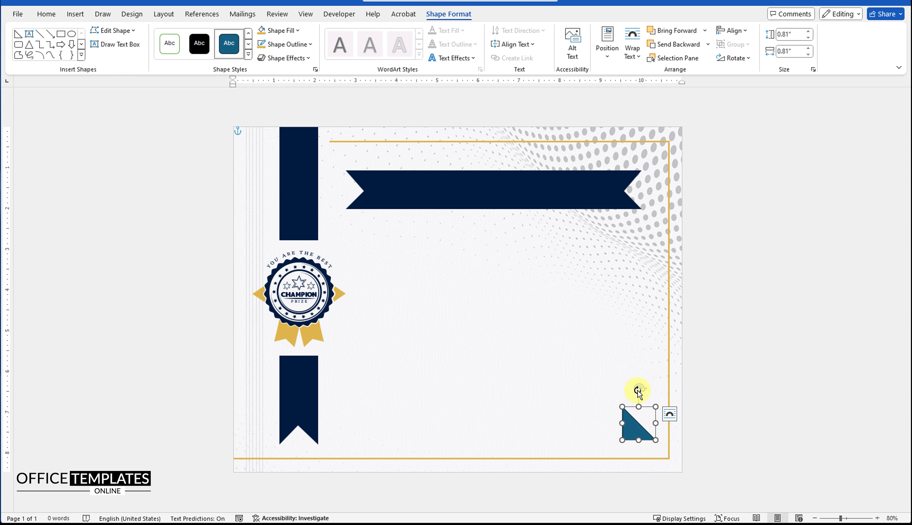
pyautogui.moveTo(639, 390); pyautogui.dragTo(617, 426)
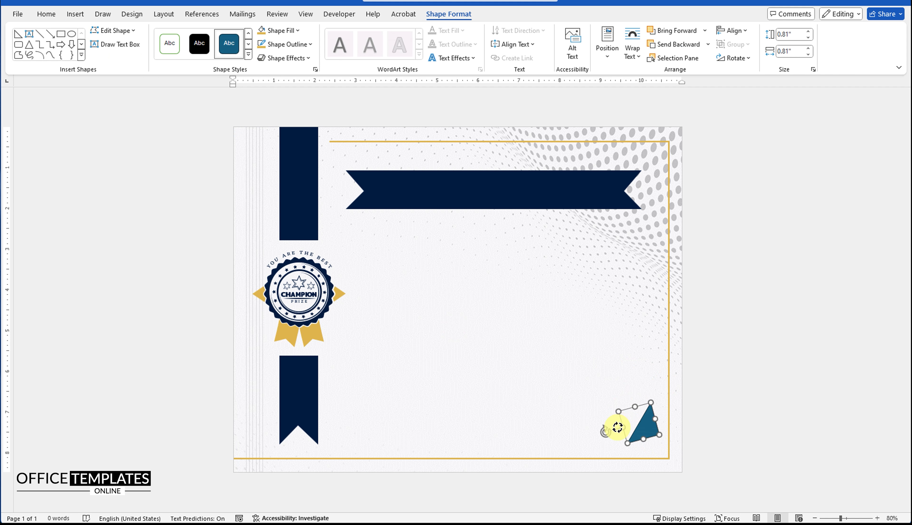
# Fill the triangle navy with no outline and move it into the bottom-right corner
pyautogui.rightClick(646, 435)
pyautogui.click(691, 450)
pyautogui.click(699, 352)
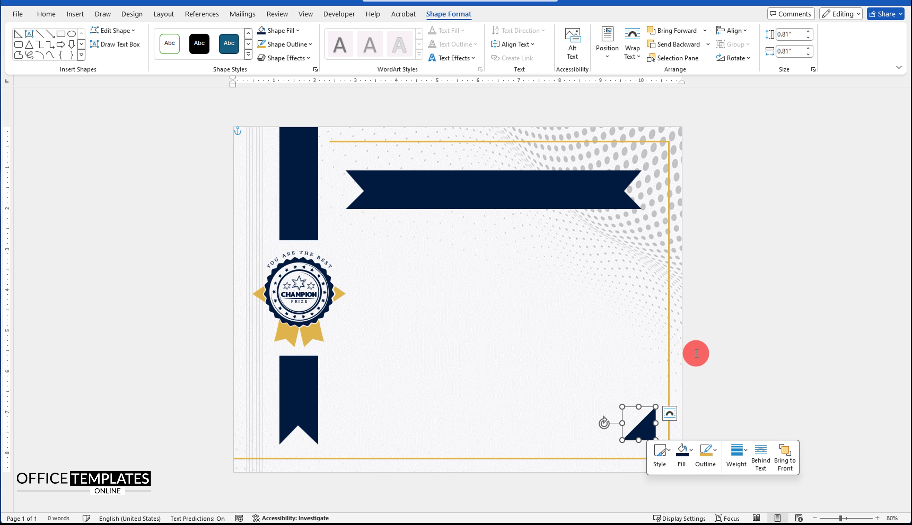
pyautogui.click(708, 454)
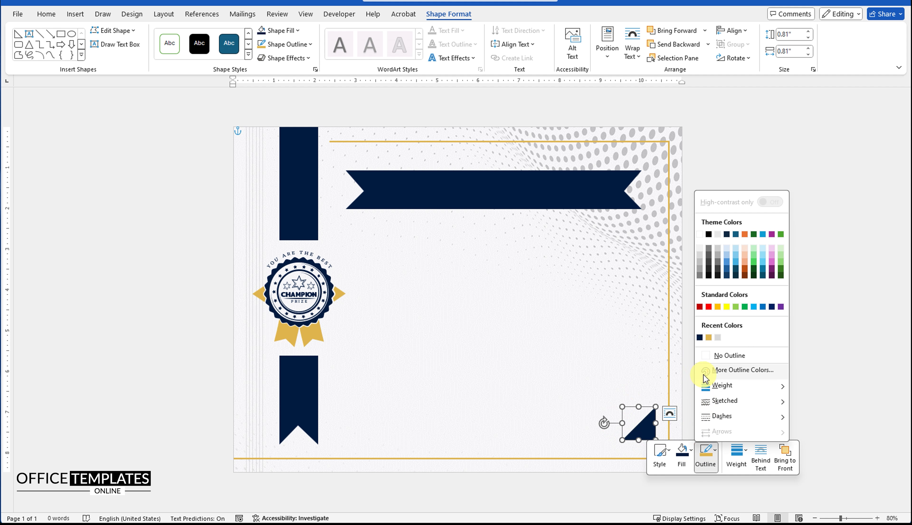
pyautogui.click(715, 353)
pyautogui.moveTo(646, 429); pyautogui.dragTo(655, 439)
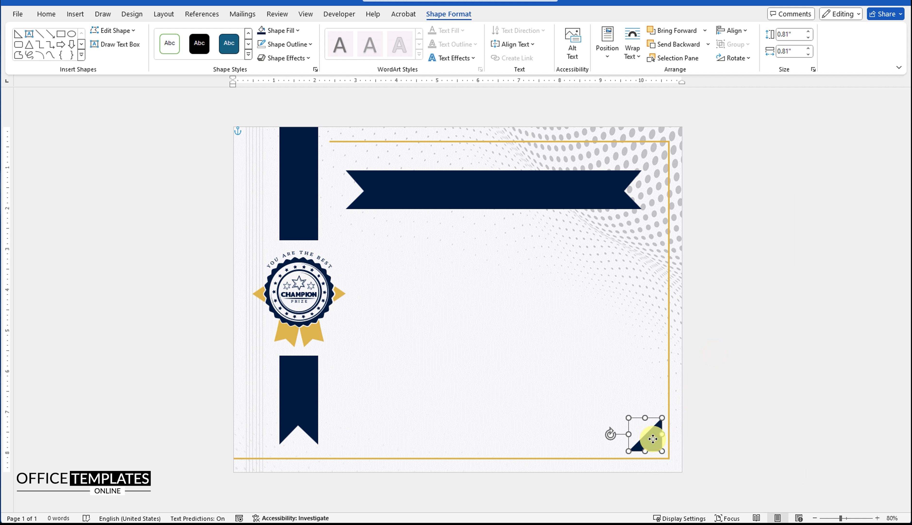
pyautogui.click(601, 421)
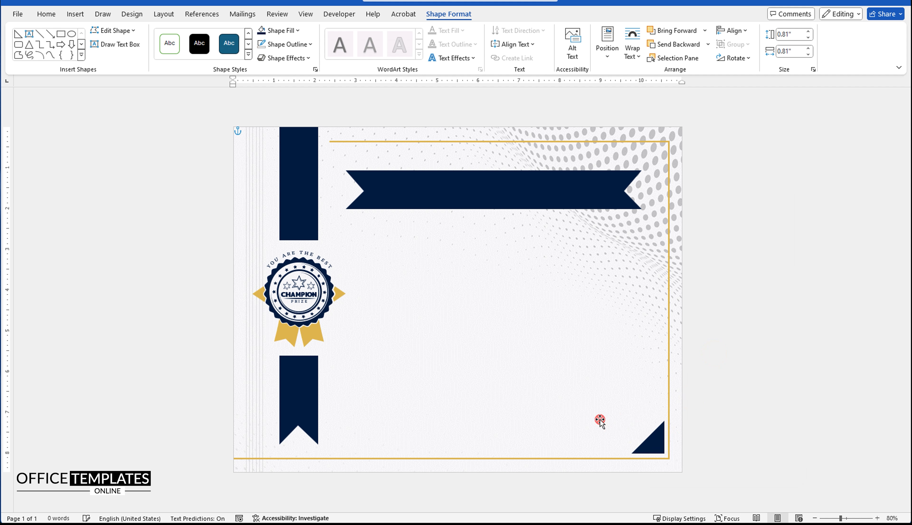
pyautogui.click(82, 15)
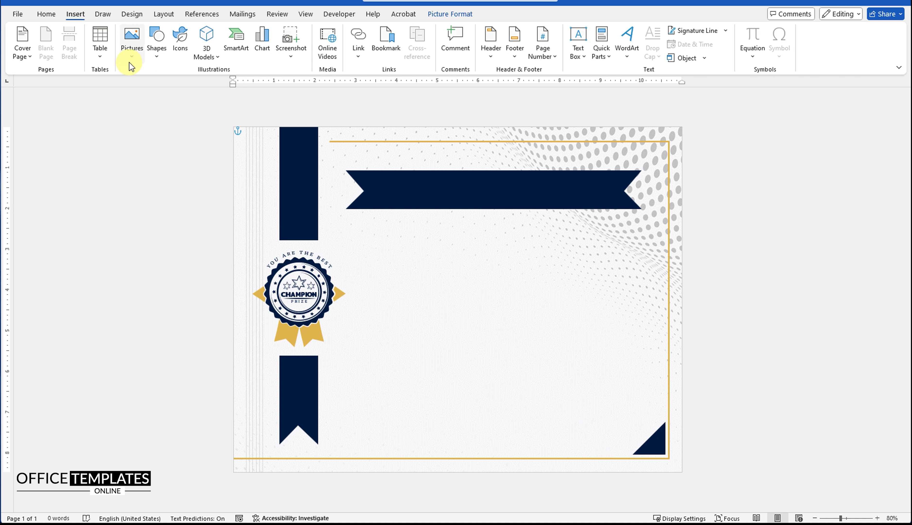
# Draw a straight vertical line down to the bottom border
pyautogui.click(155, 57)
pyautogui.click(173, 85)
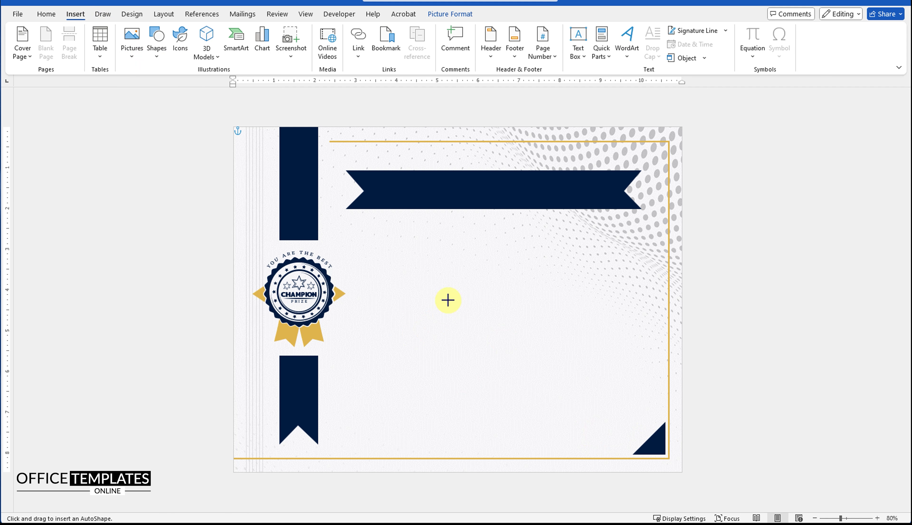
pyautogui.moveTo(448, 296); pyautogui.dragTo(474, 415)
pyautogui.moveTo(479, 459); pyautogui.dragTo(479, 458)
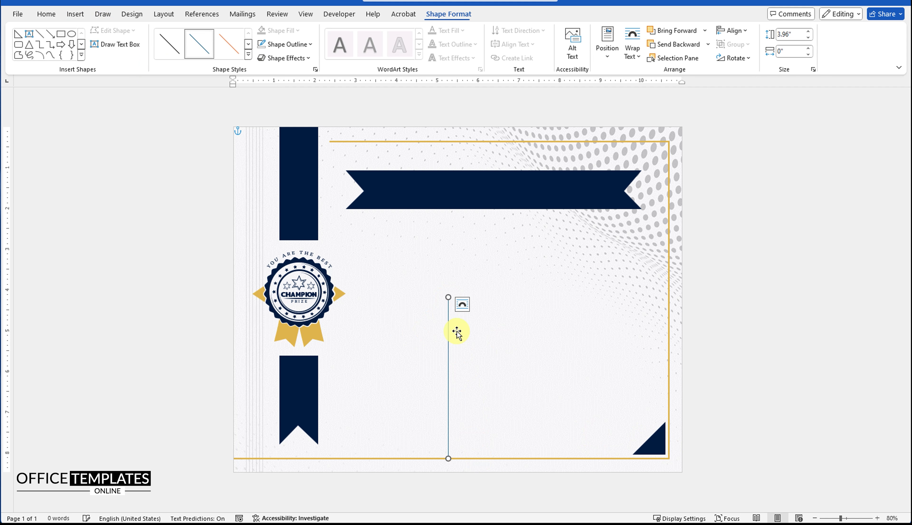
# Make the line much thicker and colour it dark navy
pyautogui.rightClick(448, 296)
pyautogui.click(507, 318)
pyautogui.click(529, 250)
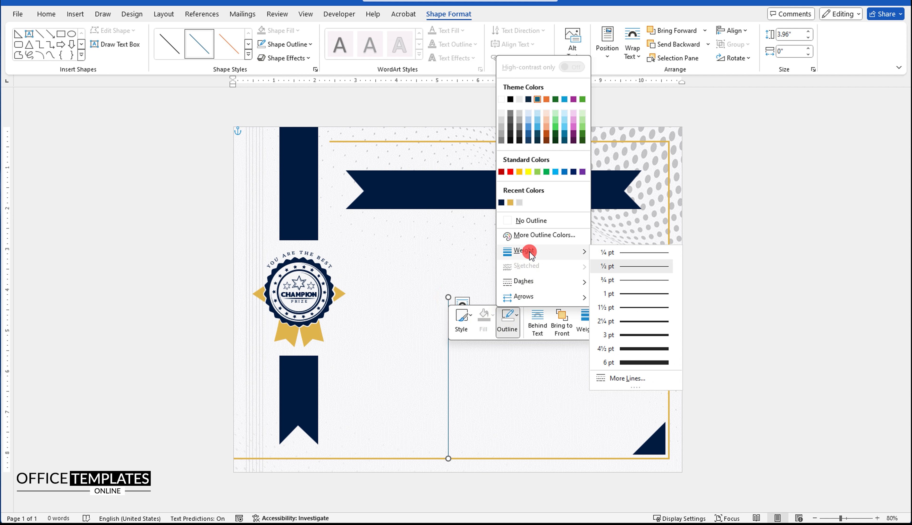
pyautogui.click(633, 362)
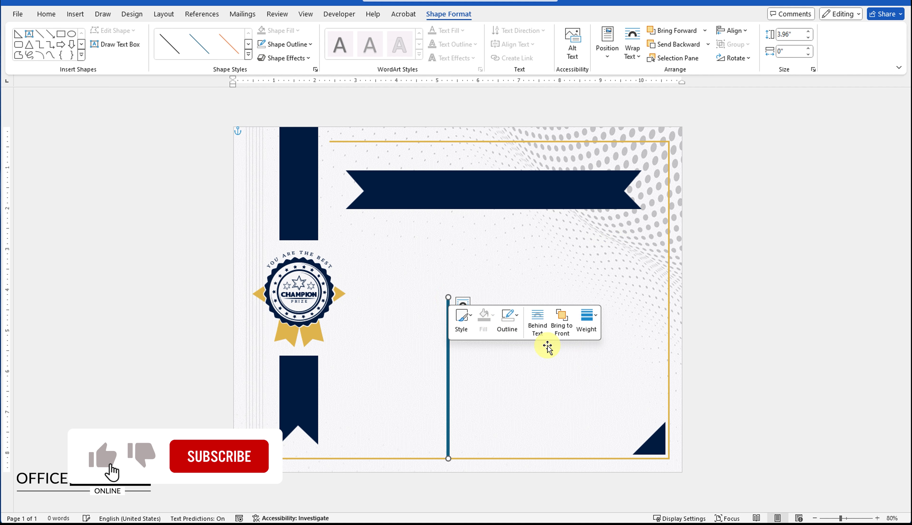
pyautogui.click(514, 320)
pyautogui.click(501, 204)
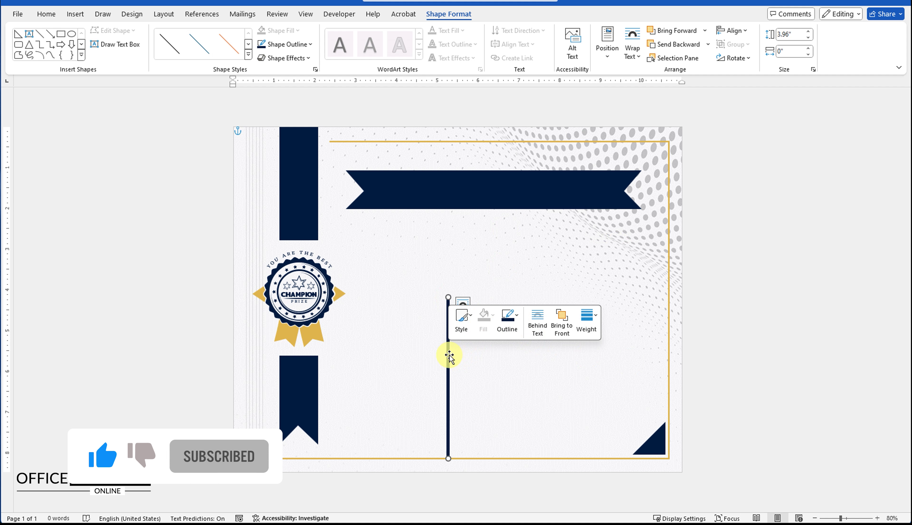
# Duplicate the line, group the pair, rotate it diagonally and move it to the bottom-right corner
pyautogui.moveTo(449, 356); pyautogui.dragTo(453, 354)
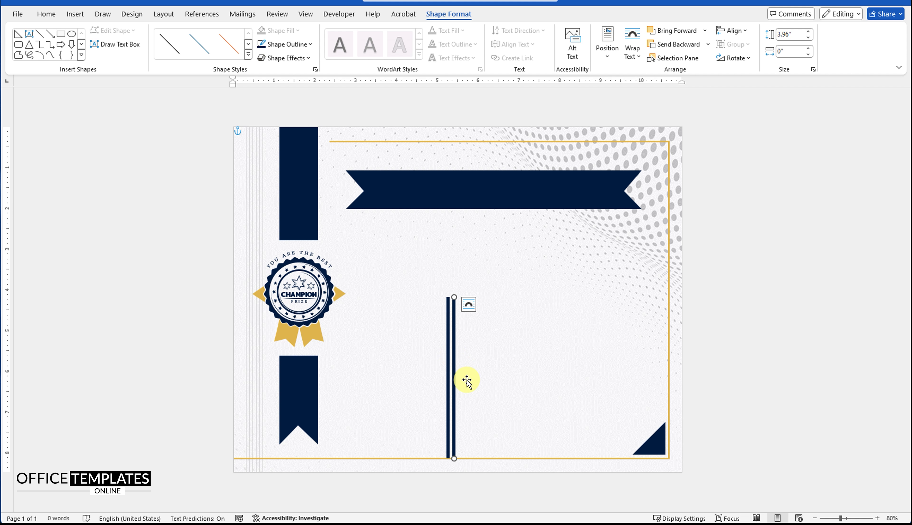
pyautogui.keyDown('shift'); pyautogui.click(451, 315); pyautogui.keyUp('shift')
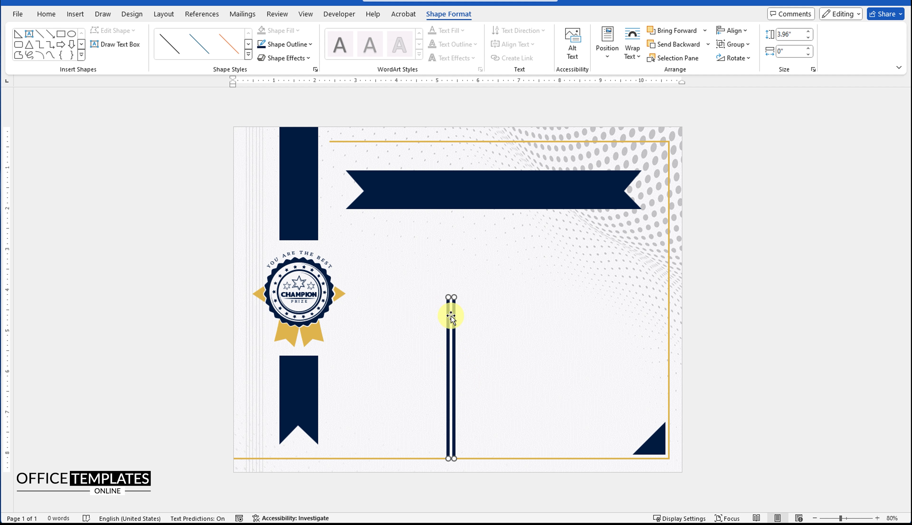
pyautogui.rightClick(453, 296)
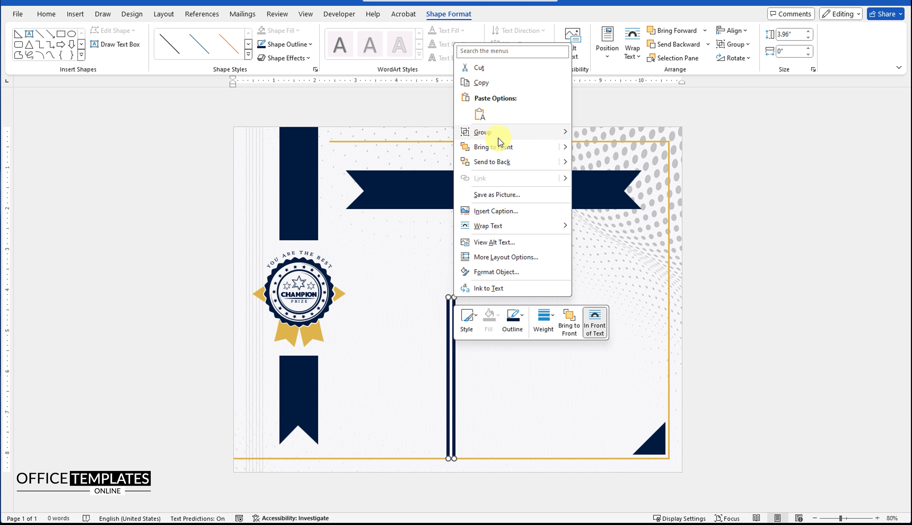
pyautogui.click(593, 132)
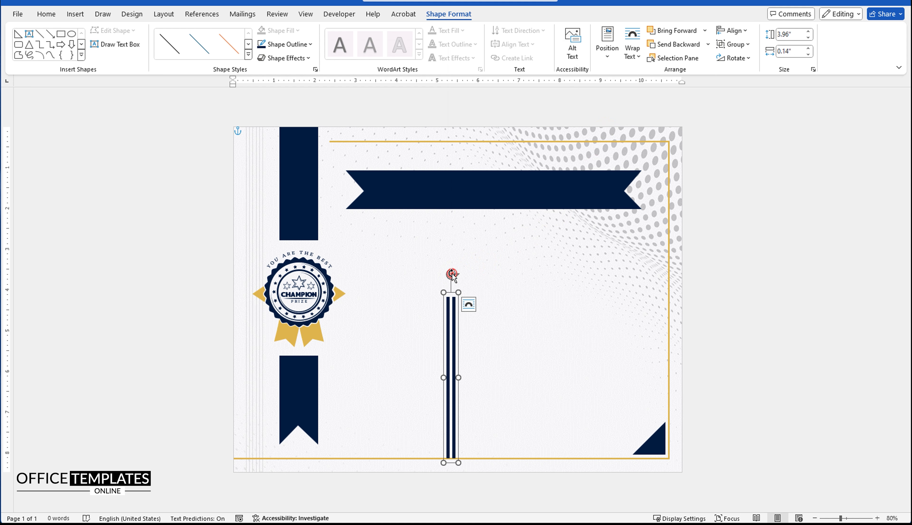
pyautogui.moveTo(452, 273); pyautogui.dragTo(518, 332)
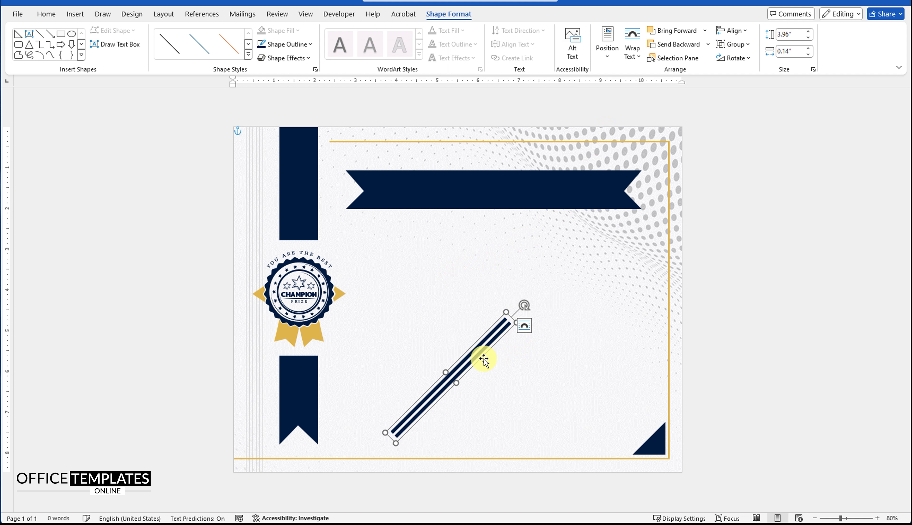
pyautogui.moveTo(477, 355); pyautogui.dragTo(661, 420)
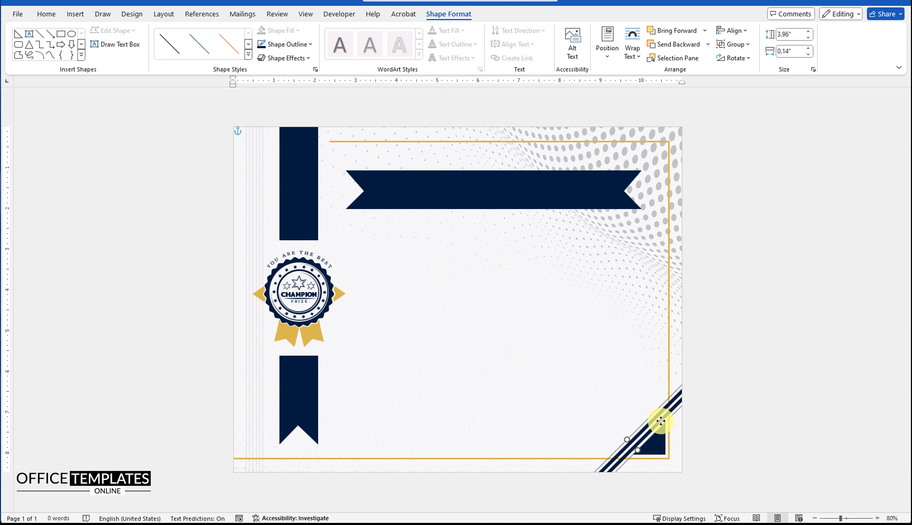
pyautogui.click(550, 438)
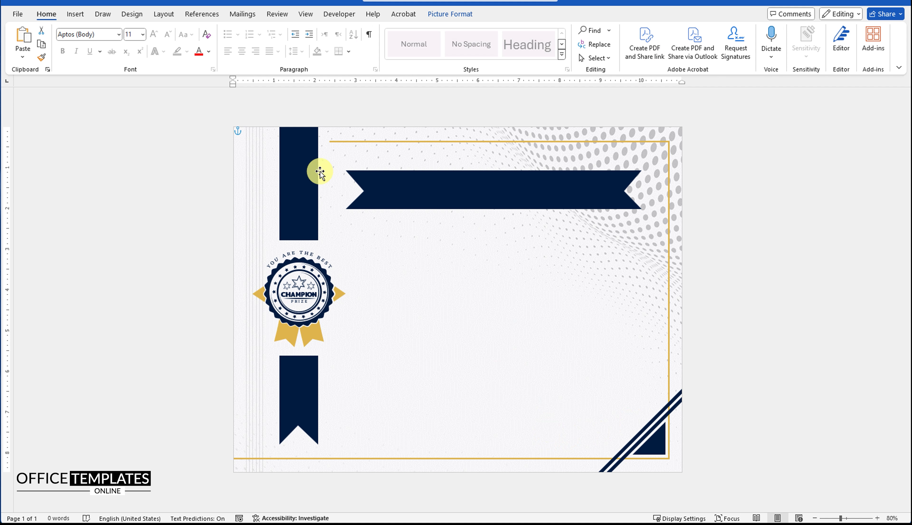
pyautogui.click(75, 13)
# Draw a text box on the navy banner containing the title 'Teacher Of the Year'
pyautogui.click(157, 54)
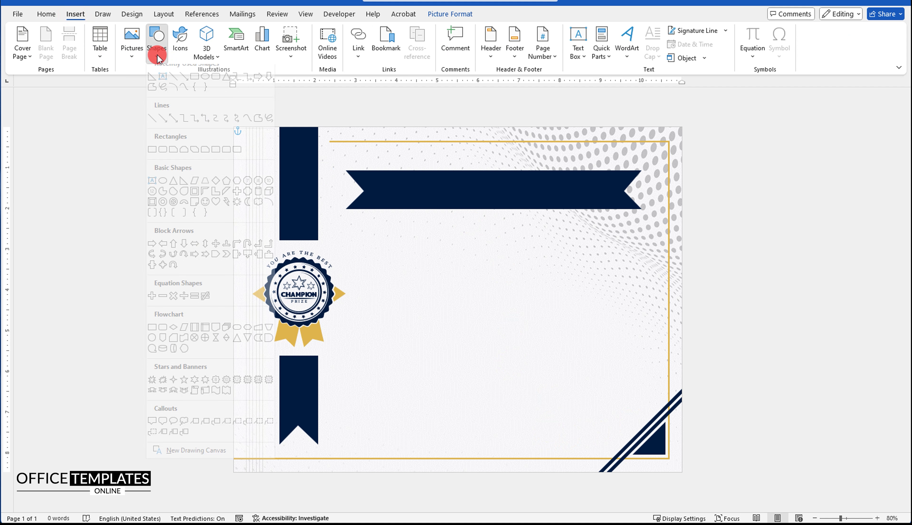
pyautogui.click(163, 76)
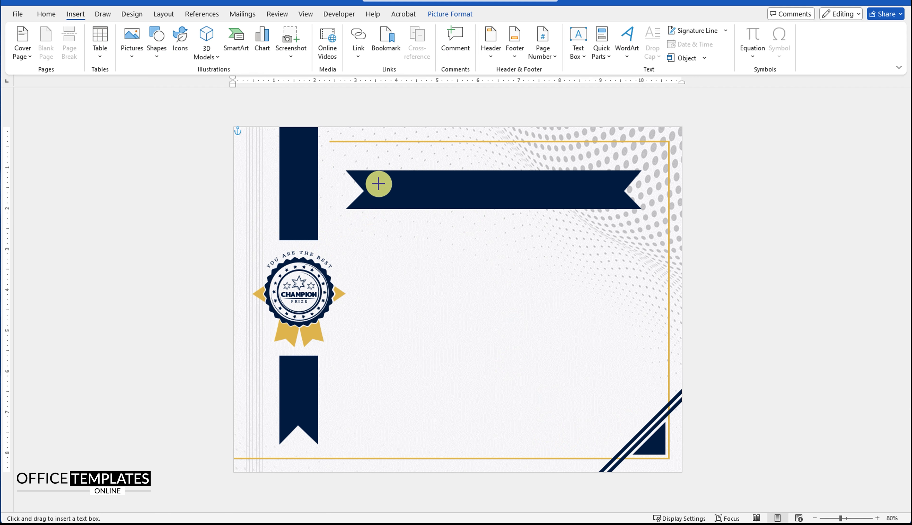
pyautogui.moveTo(378, 184); pyautogui.dragTo(391, 224)
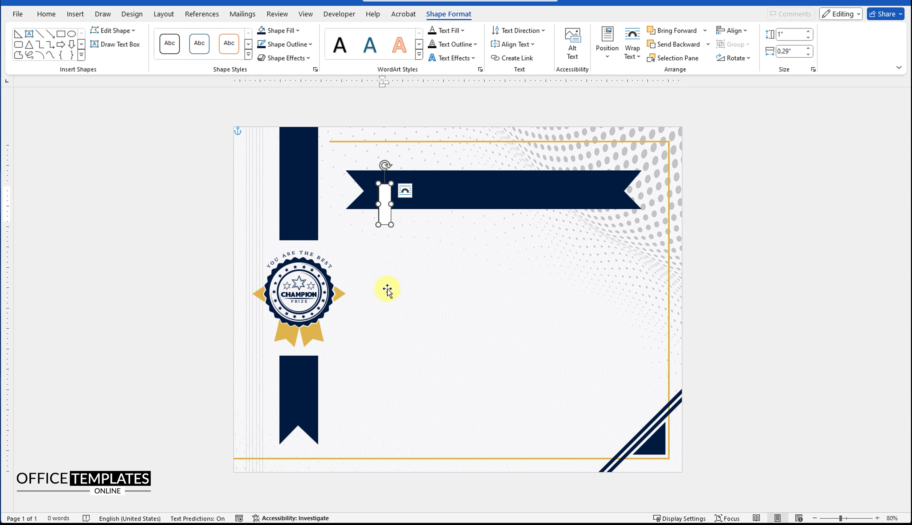
pyautogui.write('Teacher Of the ')
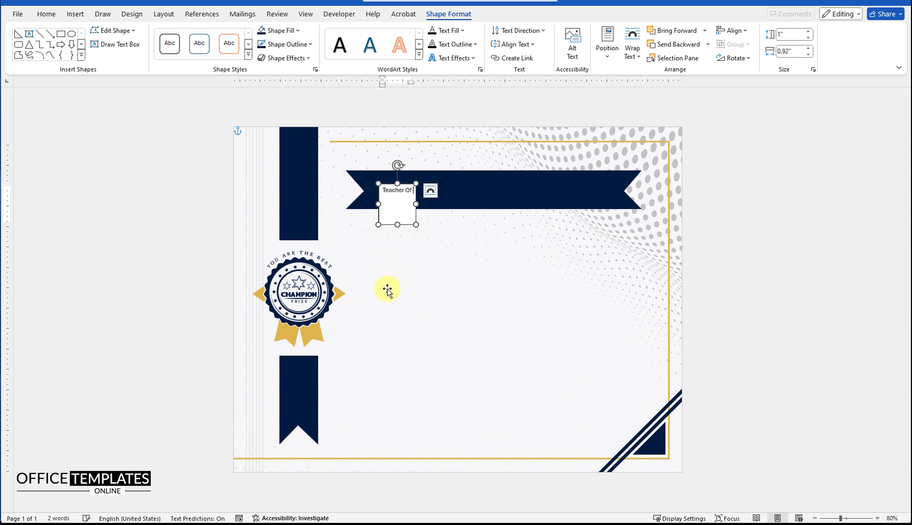
pyautogui.write('Year')
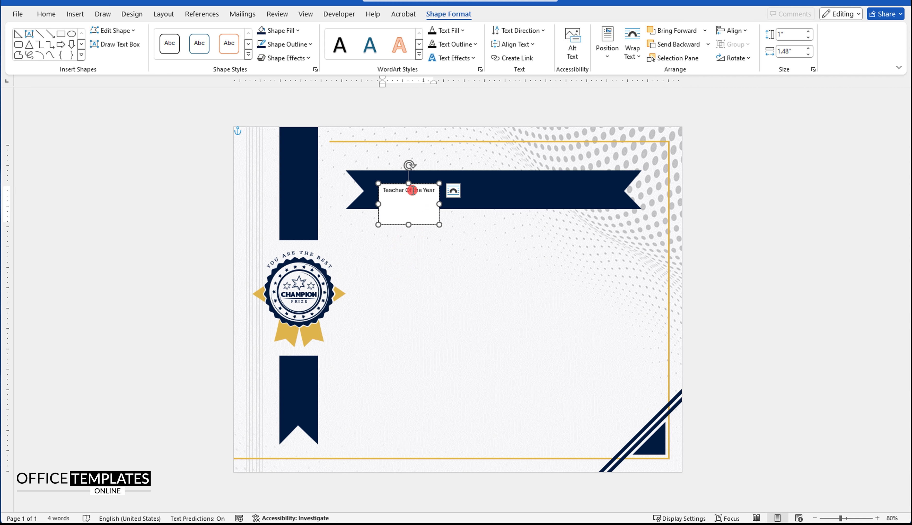
pyautogui.tripleClick(413, 191)
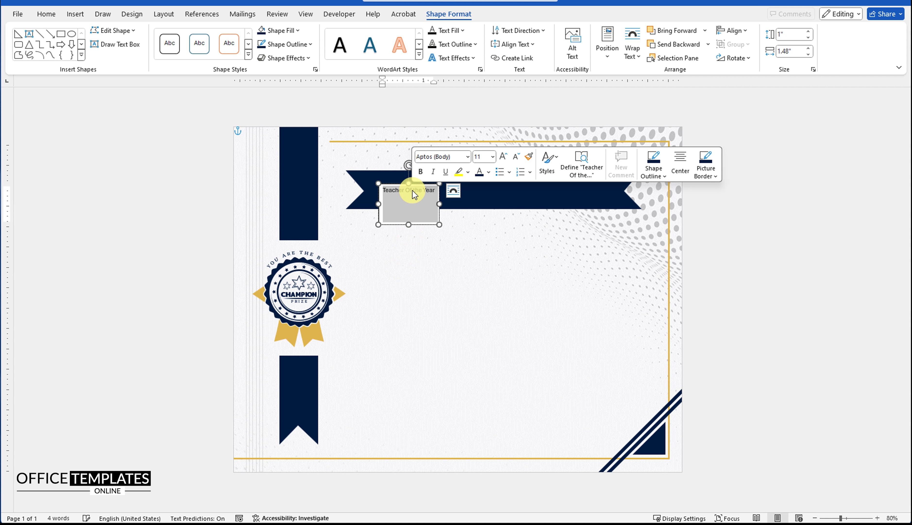
pyautogui.click(47, 14)
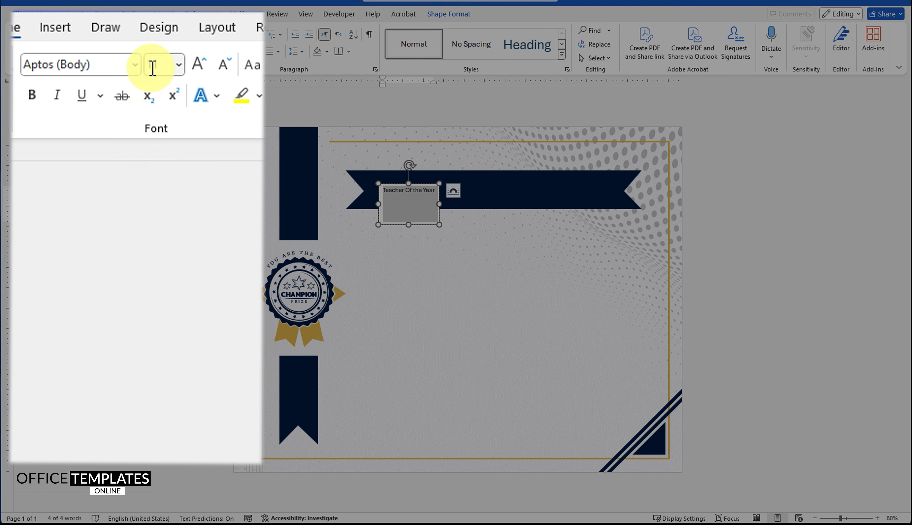
# Format the title as 37 pt Adobe Fan Heiti Std in white and move it onto the banner
pyautogui.write('37')
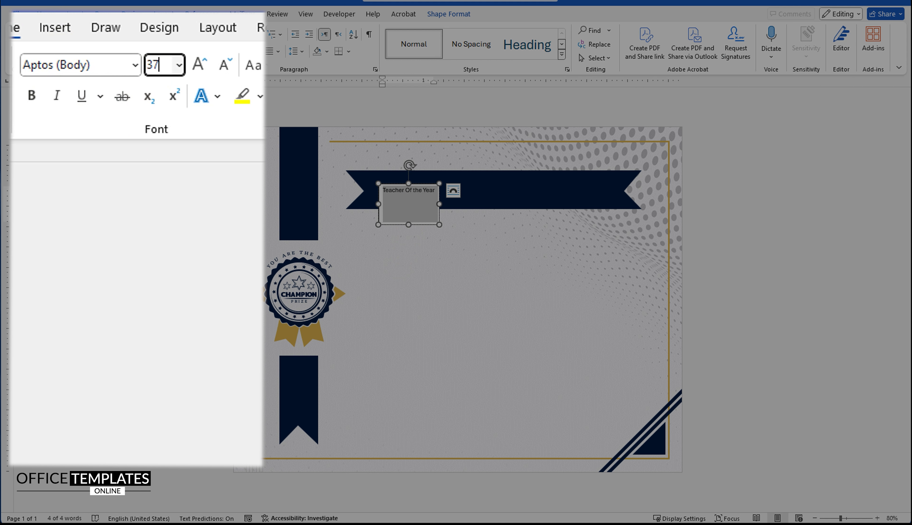
pyautogui.press('Return')
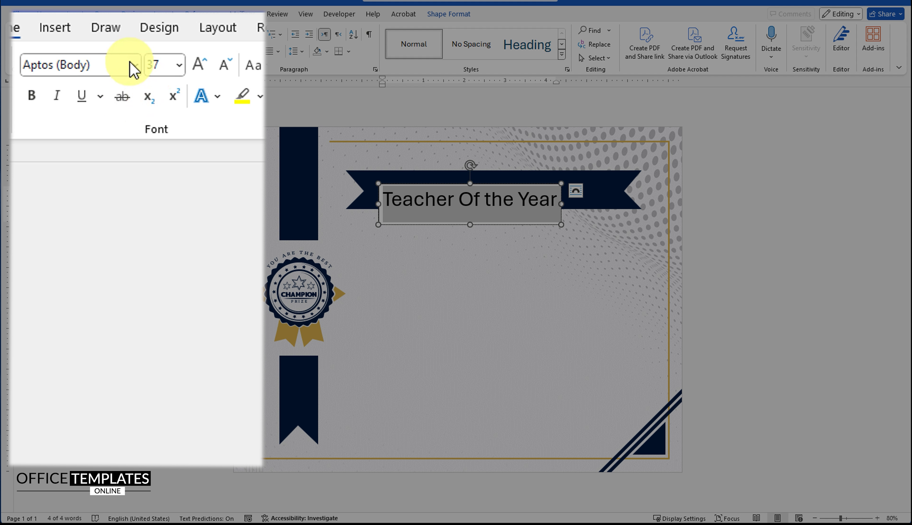
pyautogui.click(136, 68)
pyautogui.click(89, 255)
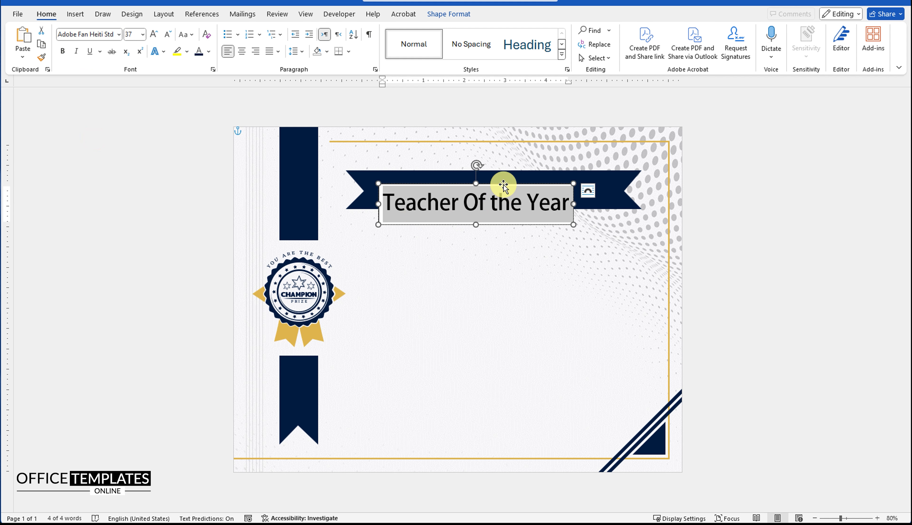
pyautogui.moveTo(503, 185); pyautogui.dragTo(522, 175)
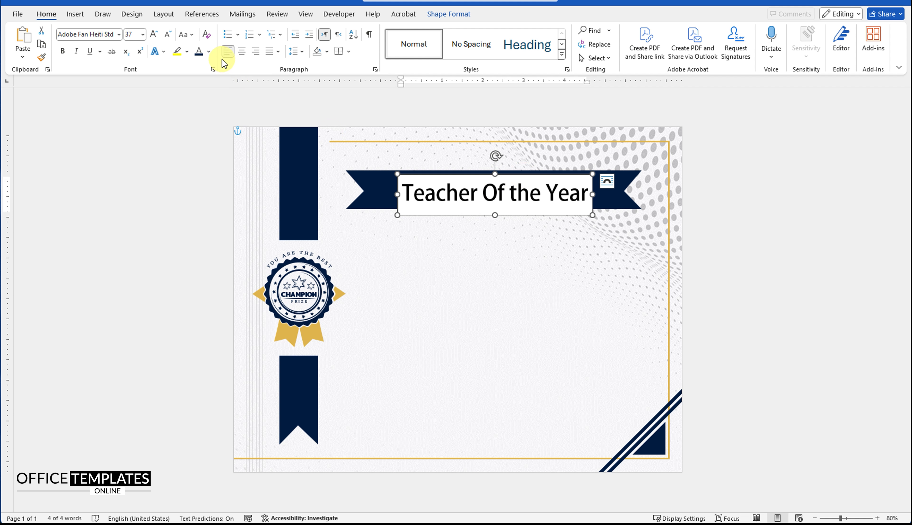
pyautogui.click(209, 51)
pyautogui.click(198, 116)
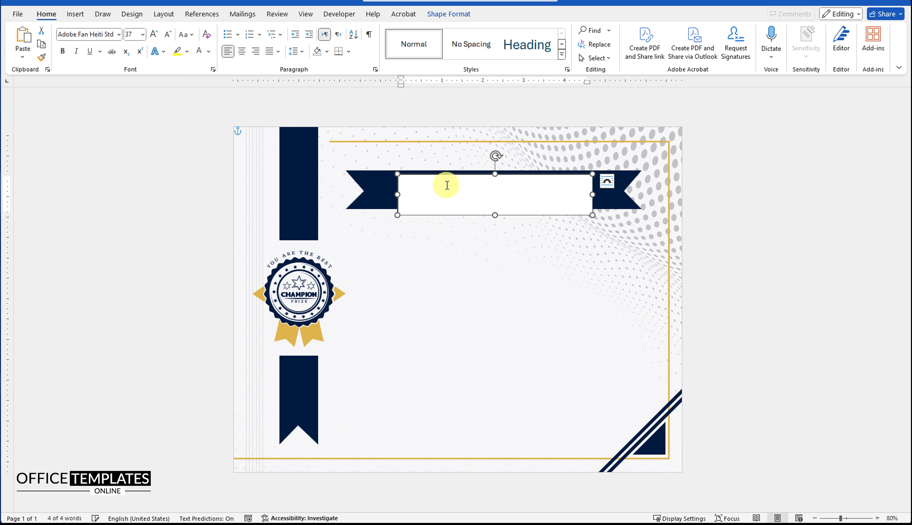
# Remove the title box's fill and border
pyautogui.rightClick(474, 172)
pyautogui.click(489, 145)
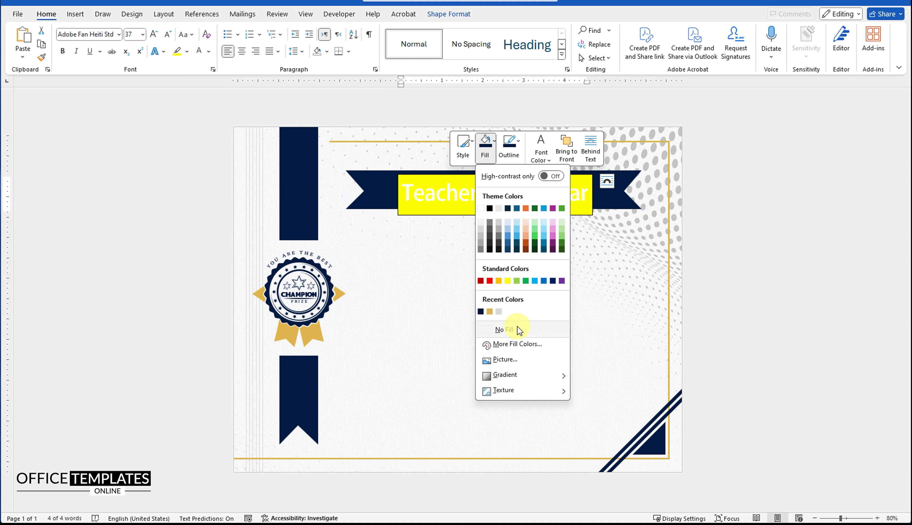
pyautogui.click(508, 330)
pyautogui.click(509, 145)
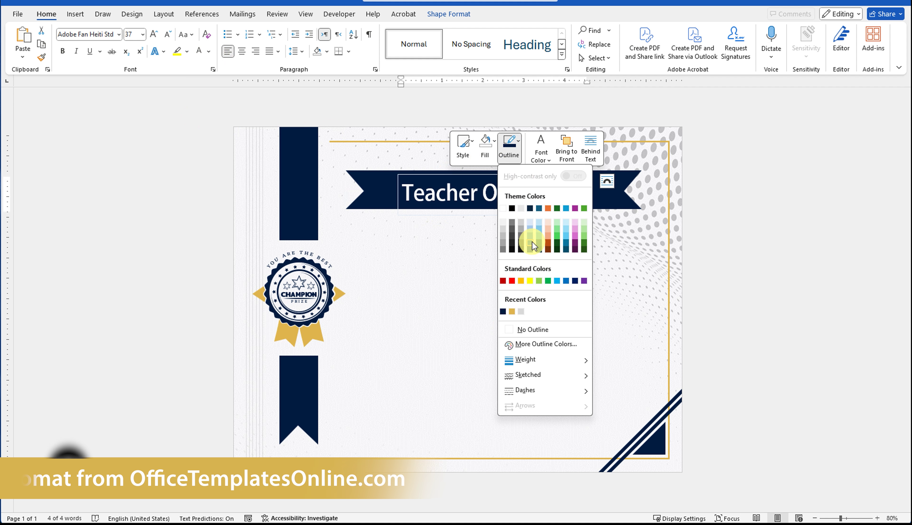
pyautogui.click(532, 335)
pyautogui.click(496, 209)
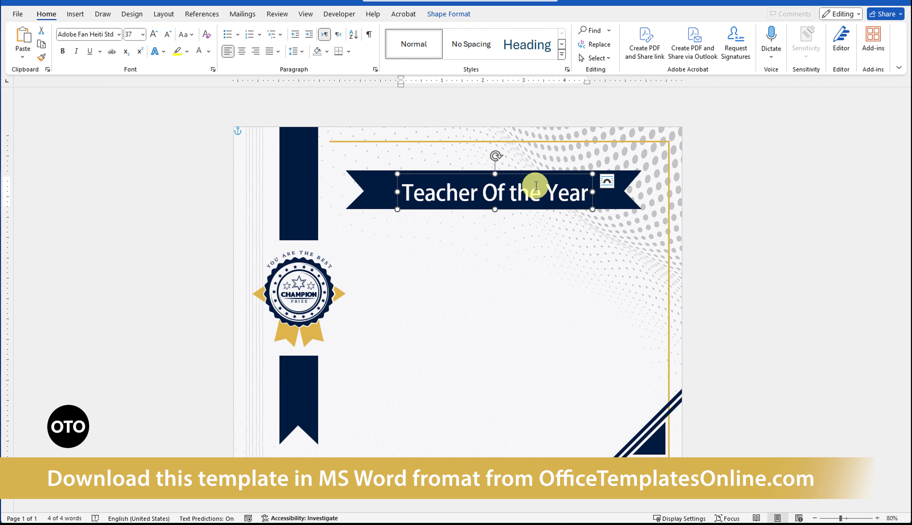
# Align the title box and banner by centre and middle, then move the banner slightly up
pyautogui.keyDown('shift'); pyautogui.click(613, 198); pyautogui.keyUp('shift')
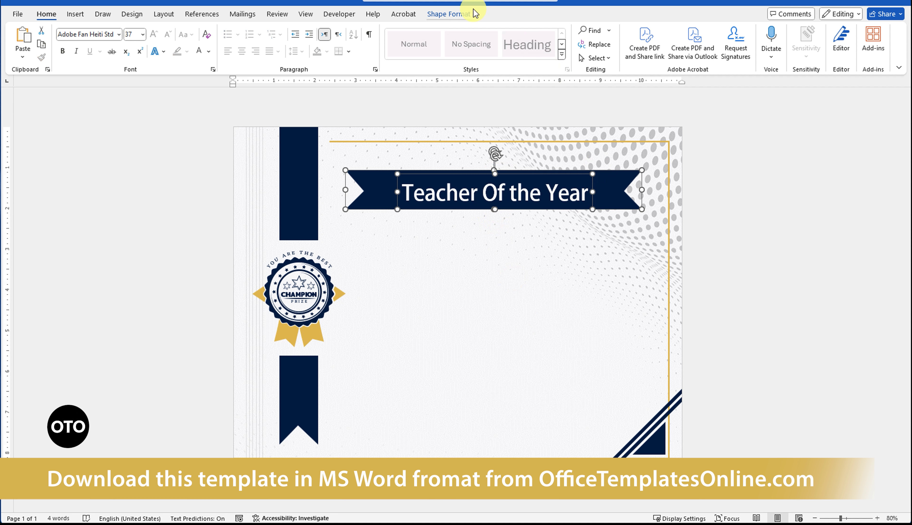
pyautogui.click(450, 14)
pyautogui.click(733, 30)
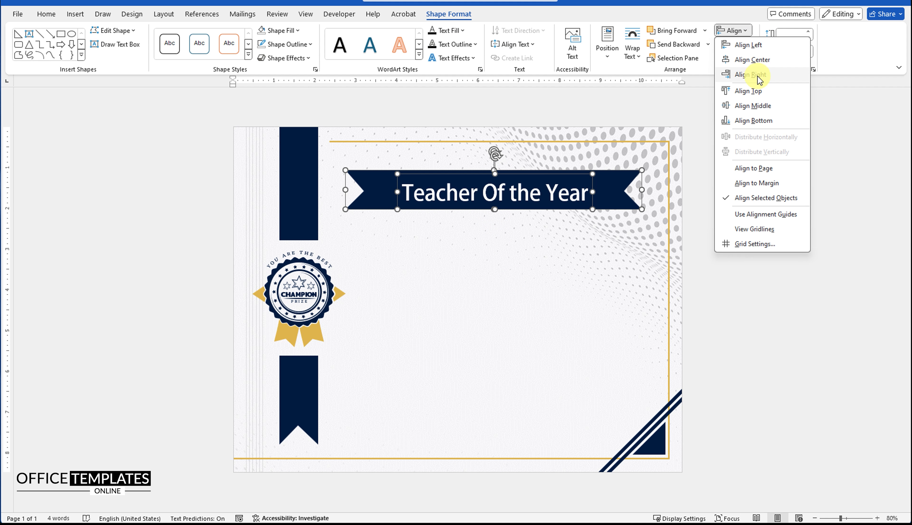
pyautogui.click(758, 60)
pyautogui.click(732, 31)
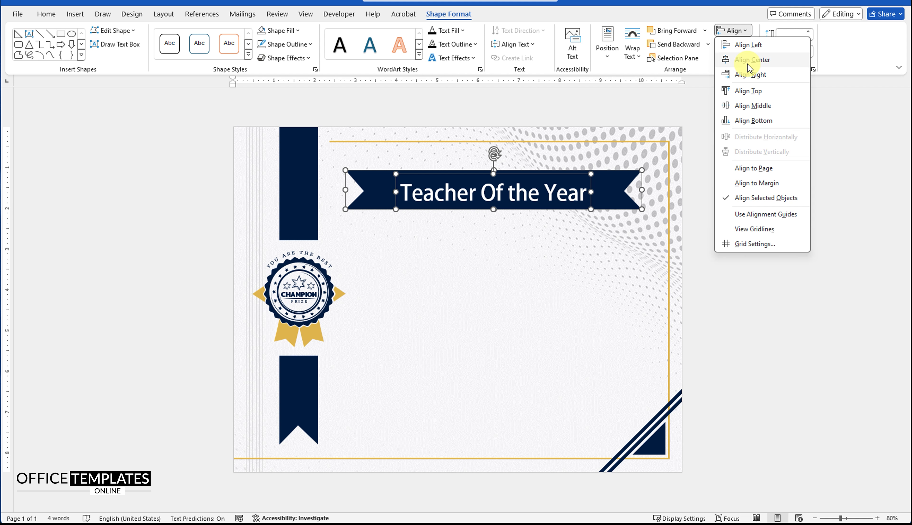
pyautogui.click(760, 106)
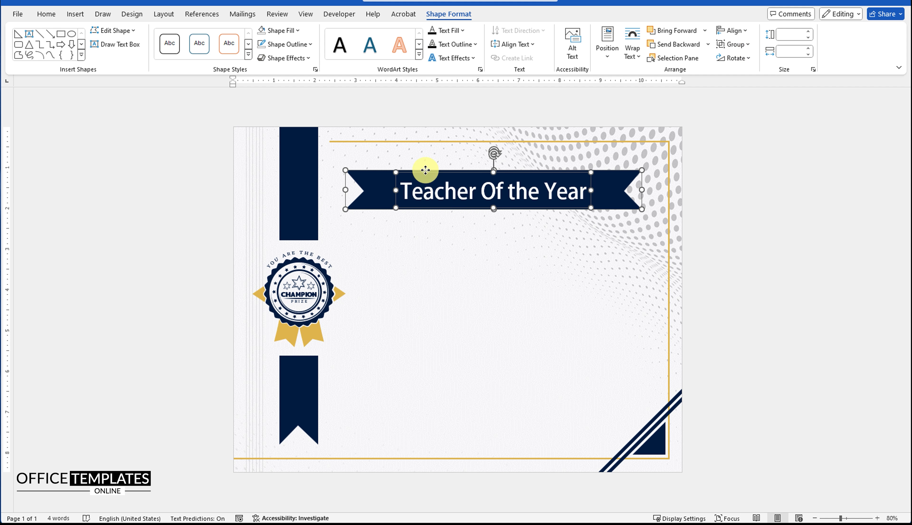
pyautogui.moveTo(425, 171); pyautogui.dragTo(425, 170)
pyautogui.press('Up')
pyautogui.press('Up')
pyautogui.press('Up')
pyautogui.press('Up')
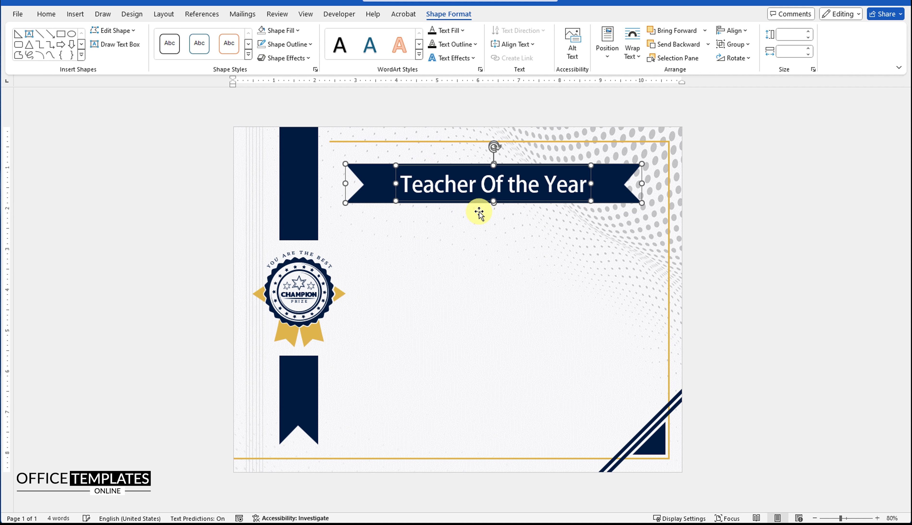
pyautogui.click(566, 258)
# Draw a large text box across the certificate's centre below the banner
pyautogui.click(75, 14)
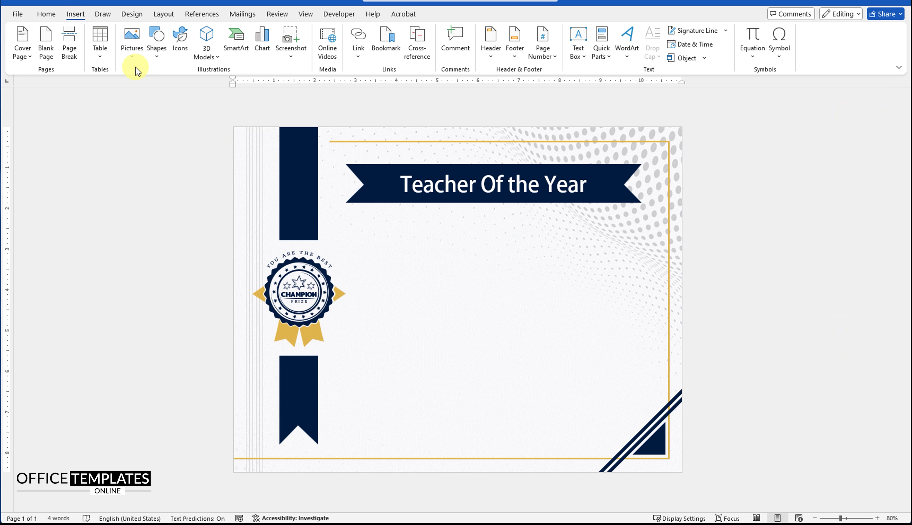
pyautogui.click(156, 44)
pyautogui.click(158, 90)
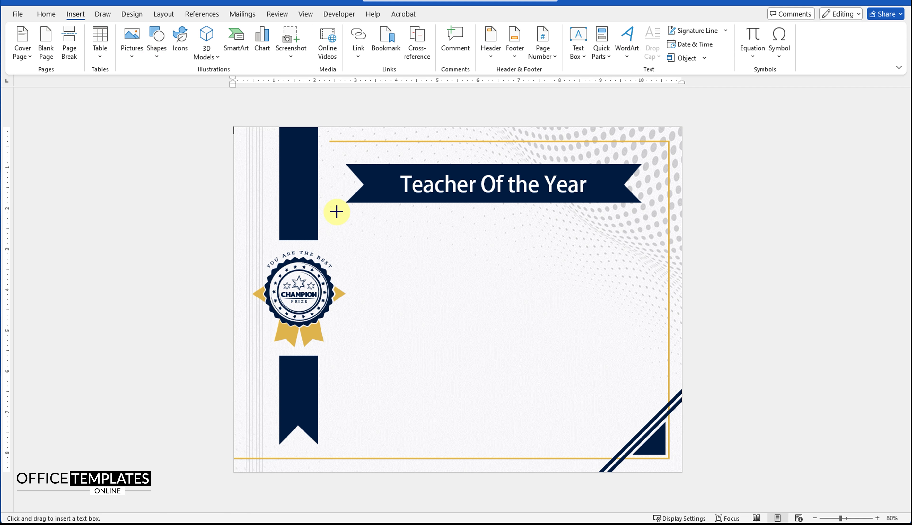
pyautogui.moveTo(345, 209); pyautogui.dragTo(644, 375)
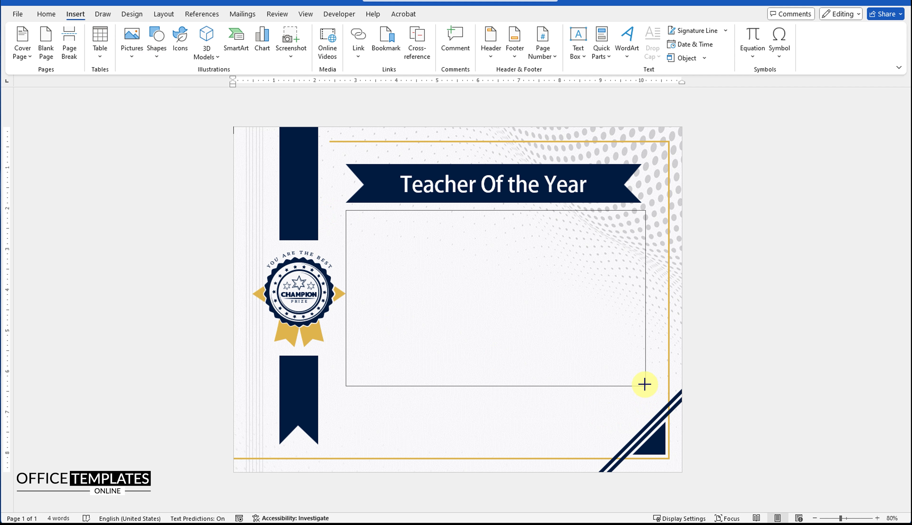
pyautogui.moveTo(643, 374); pyautogui.dragTo(645, 376)
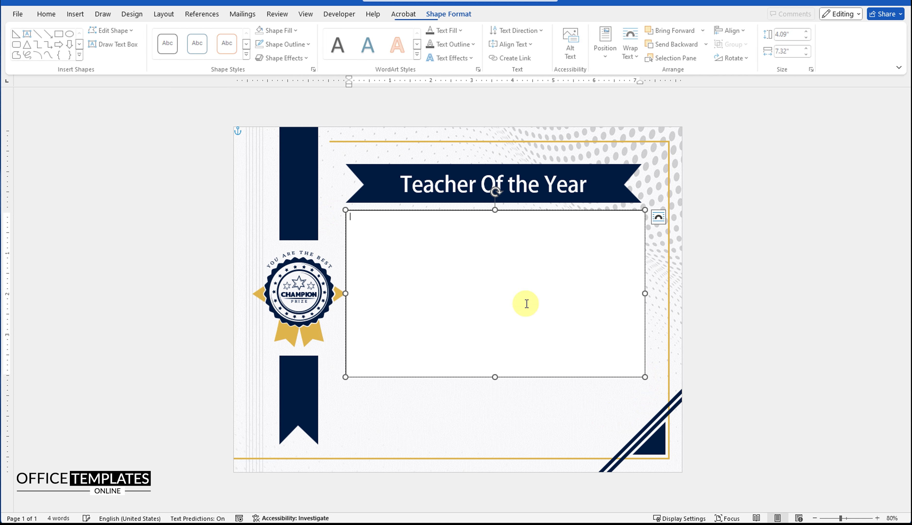
# Give the new text box No Fill and No Outline
pyautogui.rightClick(435, 213)
pyautogui.click(470, 179)
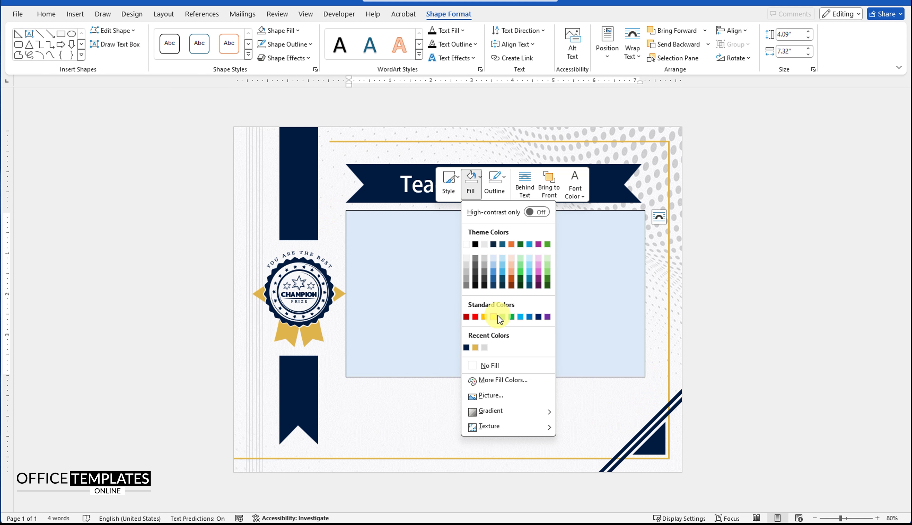
pyautogui.click(495, 366)
pyautogui.click(495, 179)
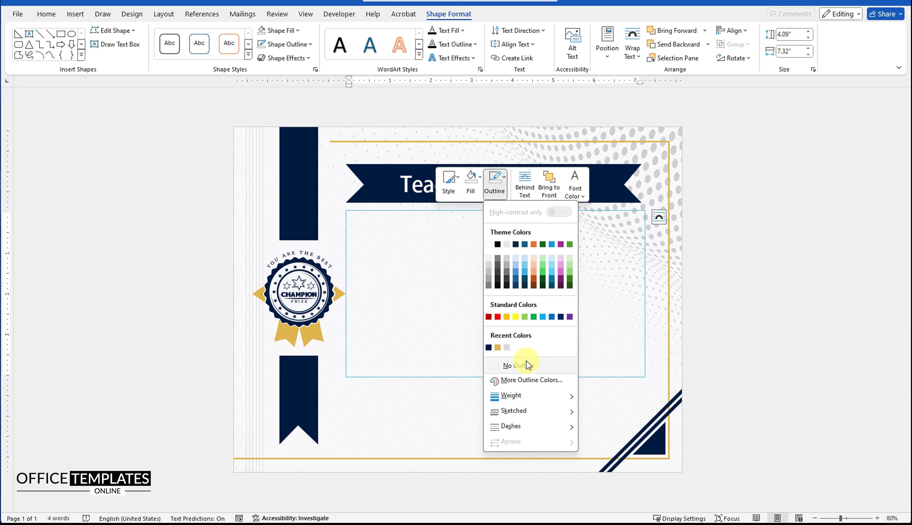
pyautogui.click(519, 366)
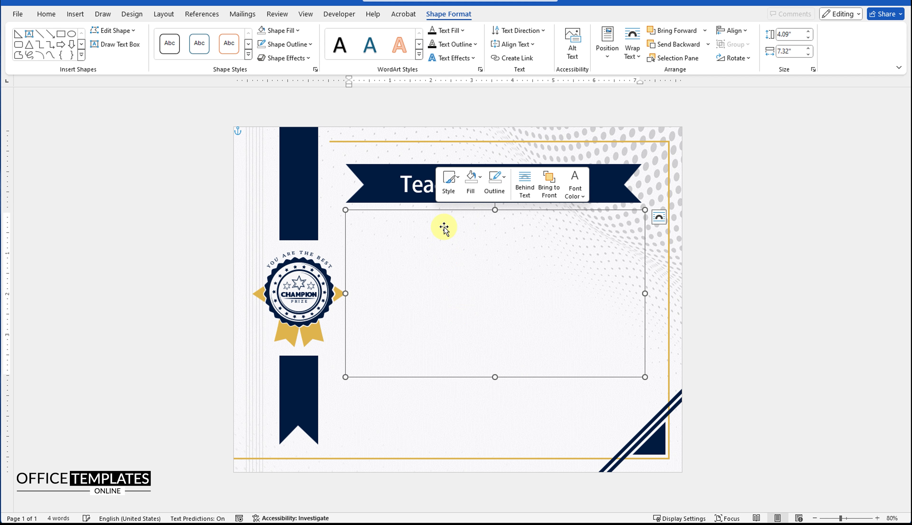
# Set the box text to centred alignment at 16 pt
pyautogui.click(51, 15)
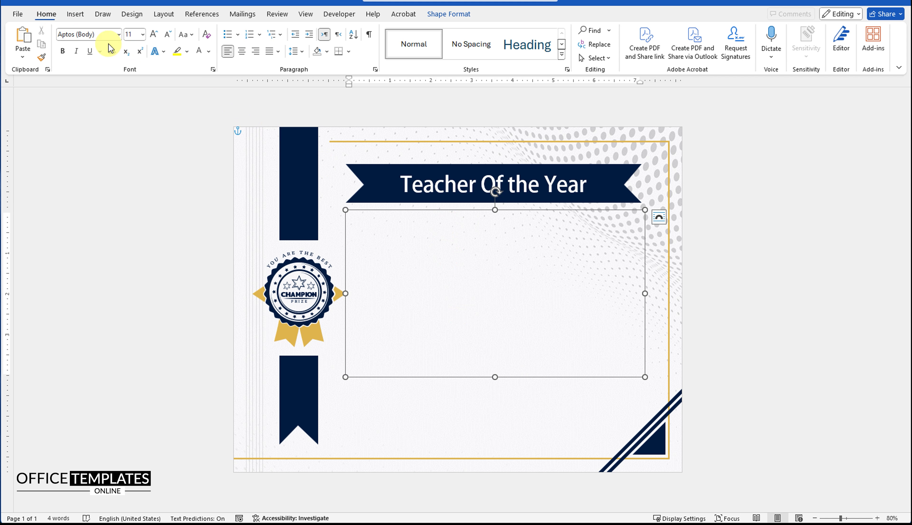
pyautogui.click(241, 52)
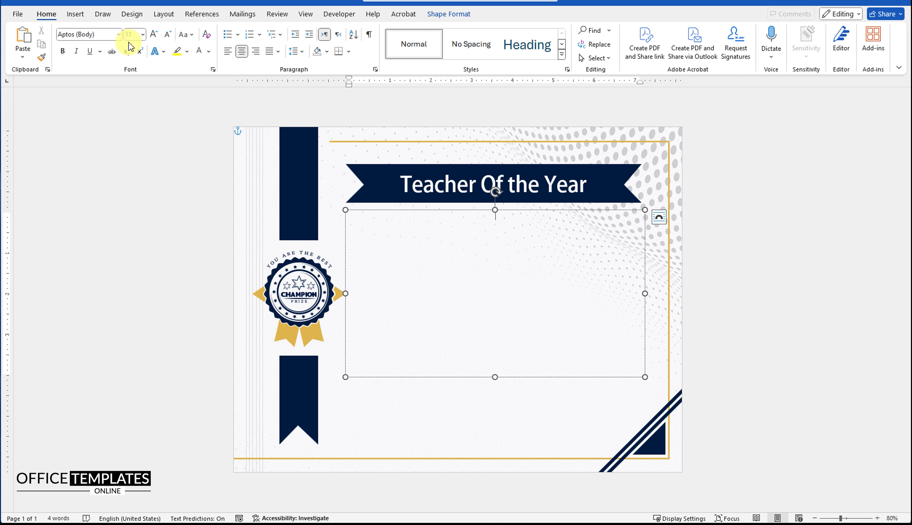
pyautogui.click(133, 35)
pyautogui.write('6')
pyautogui.press('Return')
pyautogui.write('This Certificate A')
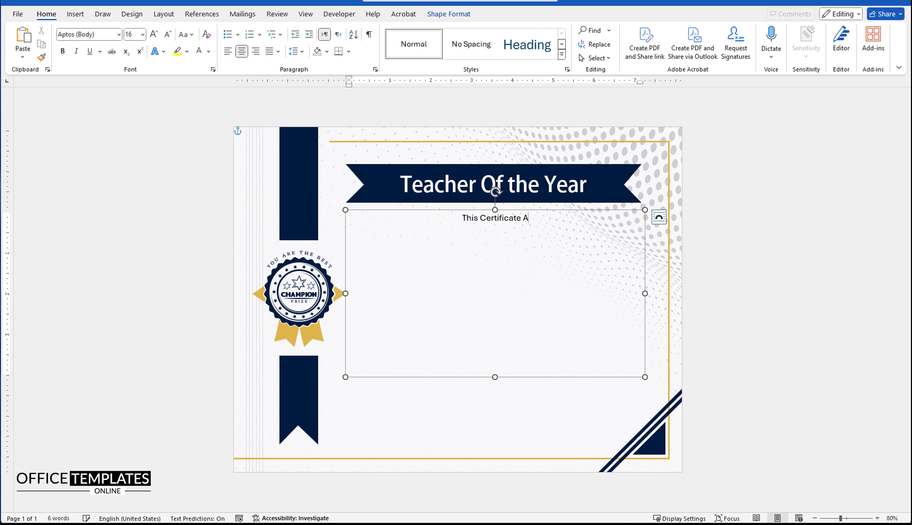
# Type the Top-Performing Teacher citation ending 'And excellence in teaching.' and correct 'passon' to 'passion'
pyautogui.press('BackSpace')
pyautogui.write('acknowledges that')
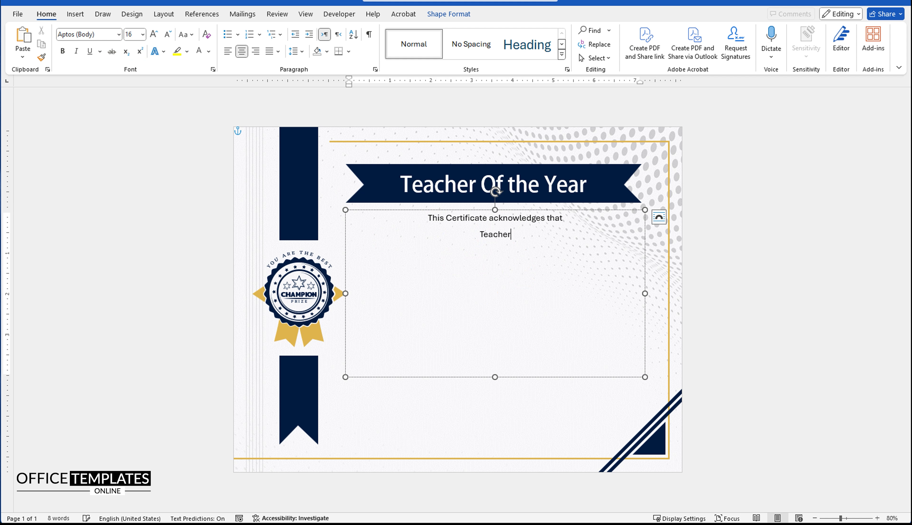
pyautogui.write("'s Name")
pyautogui.write('ded the')
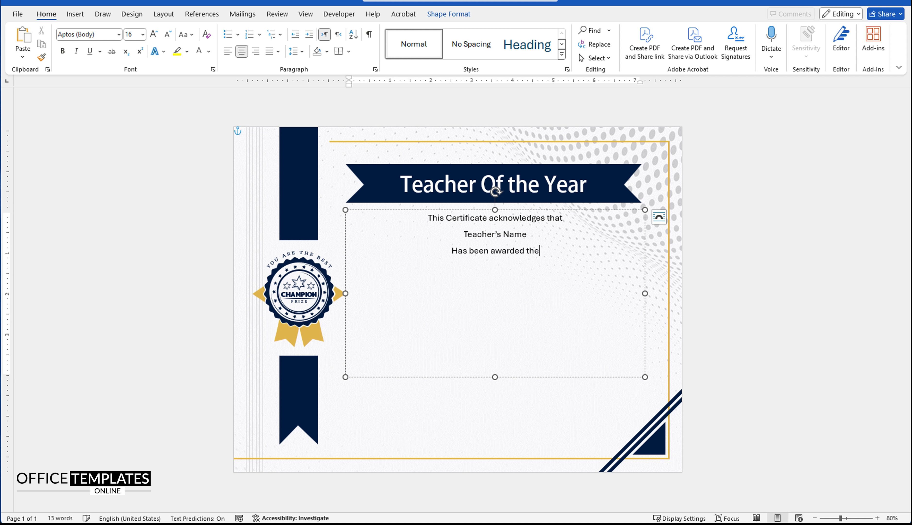
pyautogui.write(' prestigious title of')
pyautogui.press('Return')
pyautogui.write('The Top-Perfo')
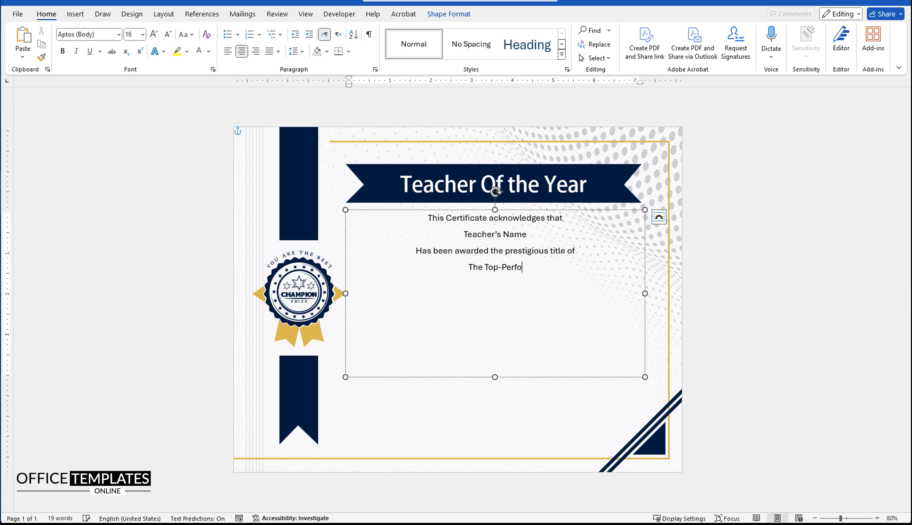
pyautogui.write('rming Teacher In rec')
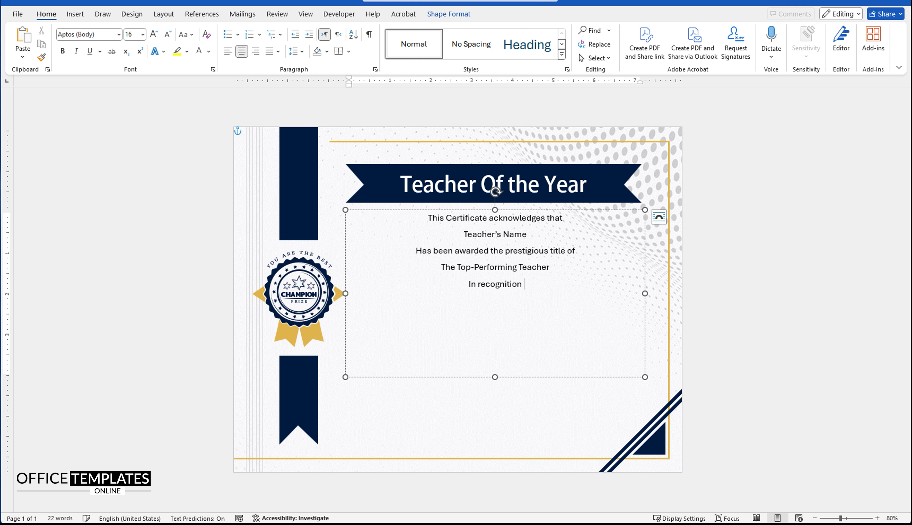
pyautogui.write('ognition of their outstanding dedica')
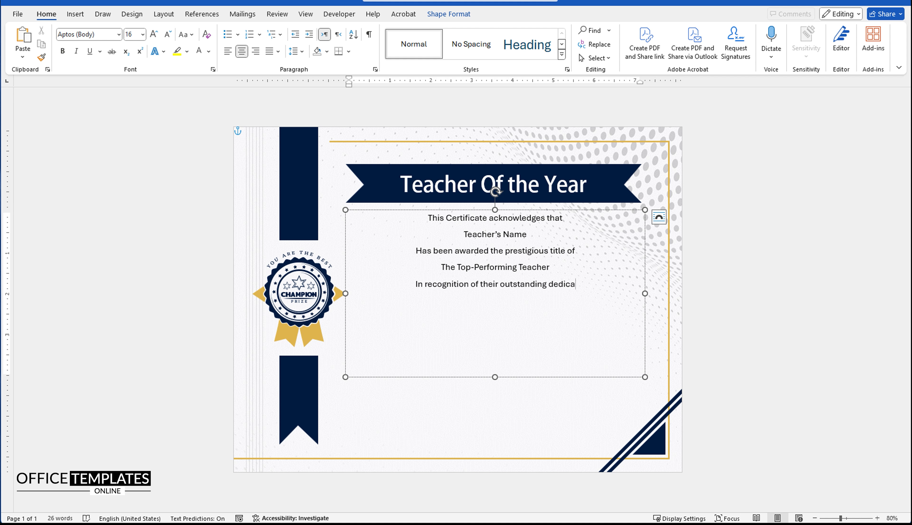
pyautogui.write('tion, passon,')
pyautogui.press('Return')
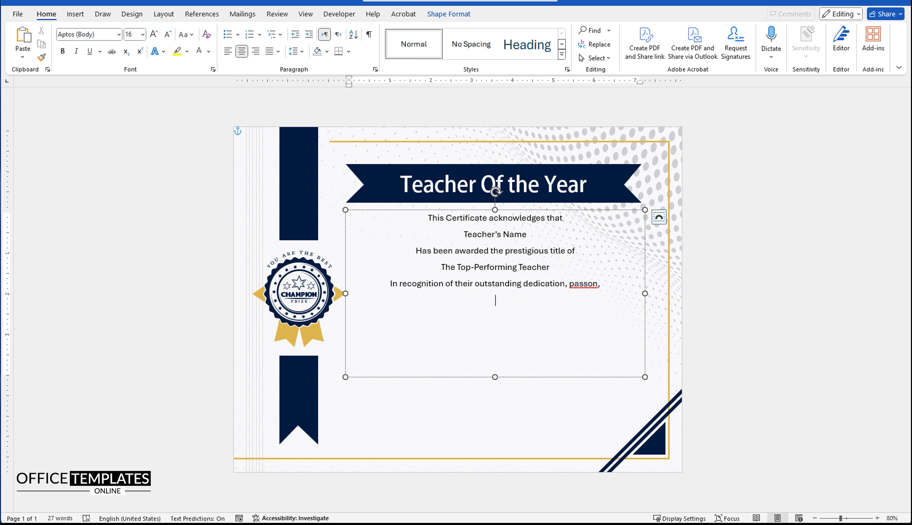
pyautogui.write('And excellence in teaching.')
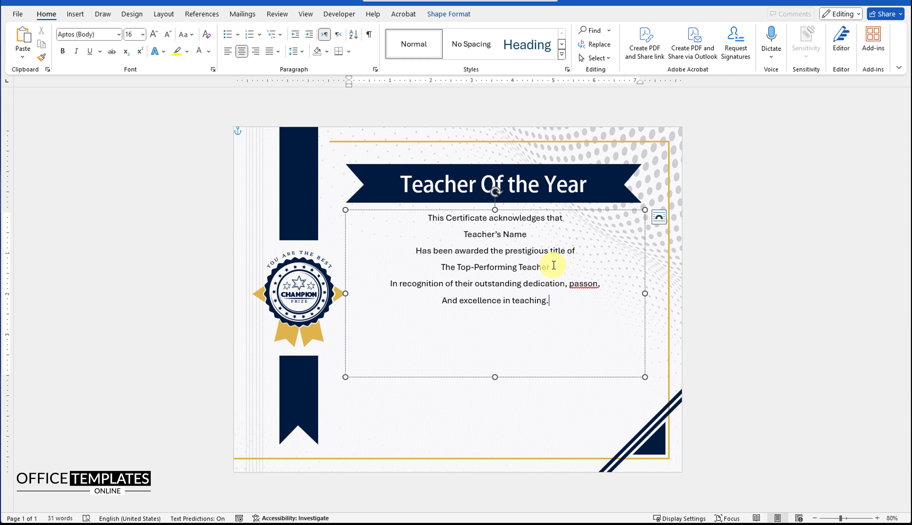
pyautogui.rightClick(586, 283)
pyautogui.click(586, 332)
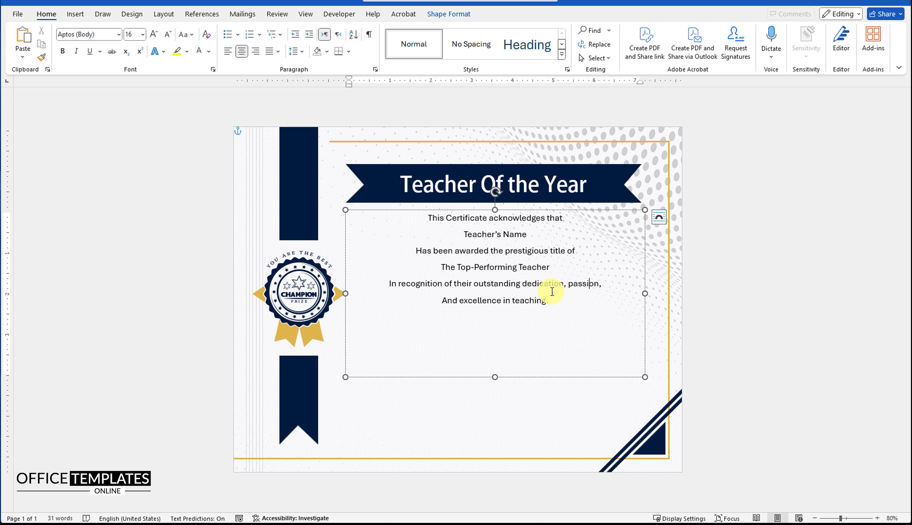
# Format the Teacher's Name line as 40 pt Great Vibes in gold, not bold
pyautogui.tripleClick(465, 239)
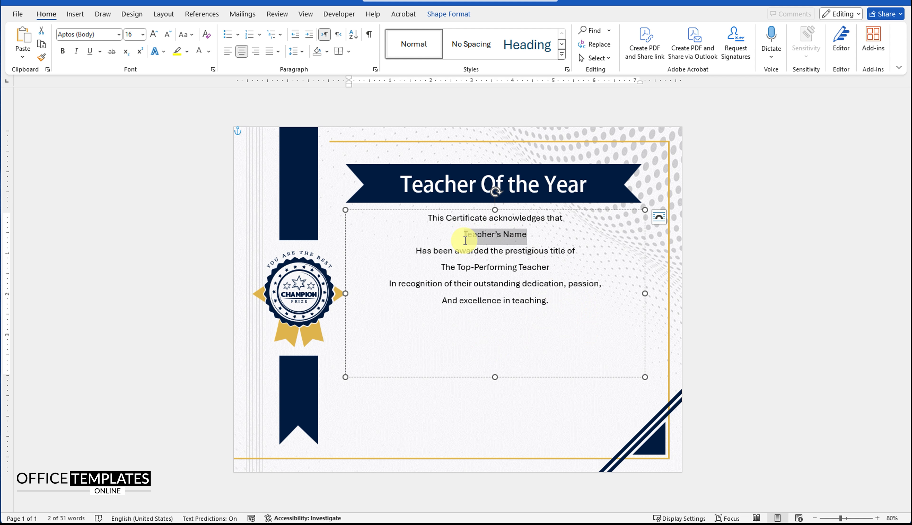
pyautogui.click(133, 33)
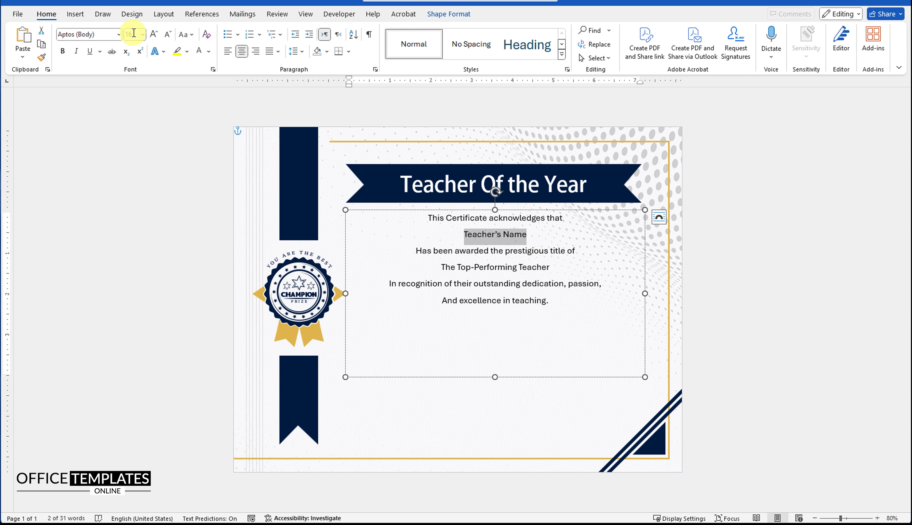
pyautogui.click(132, 35)
pyautogui.write('40')
pyautogui.press('Return')
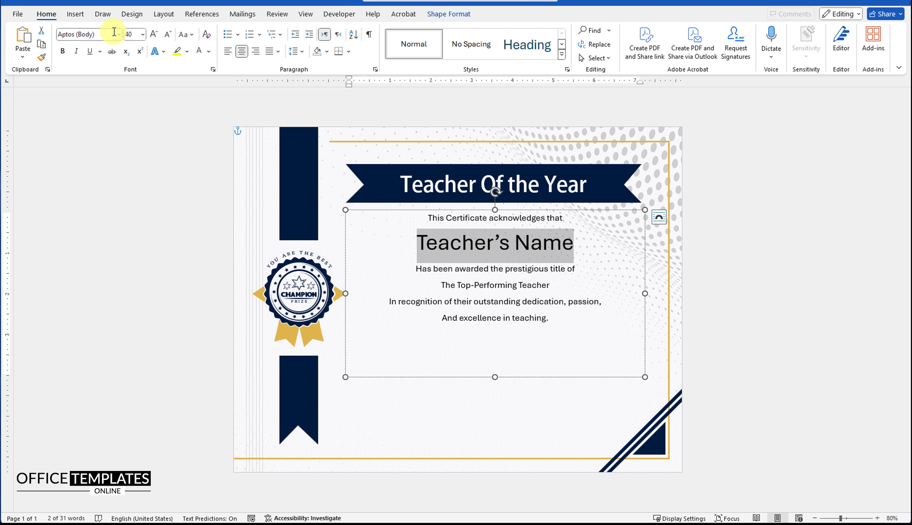
pyautogui.click(120, 39)
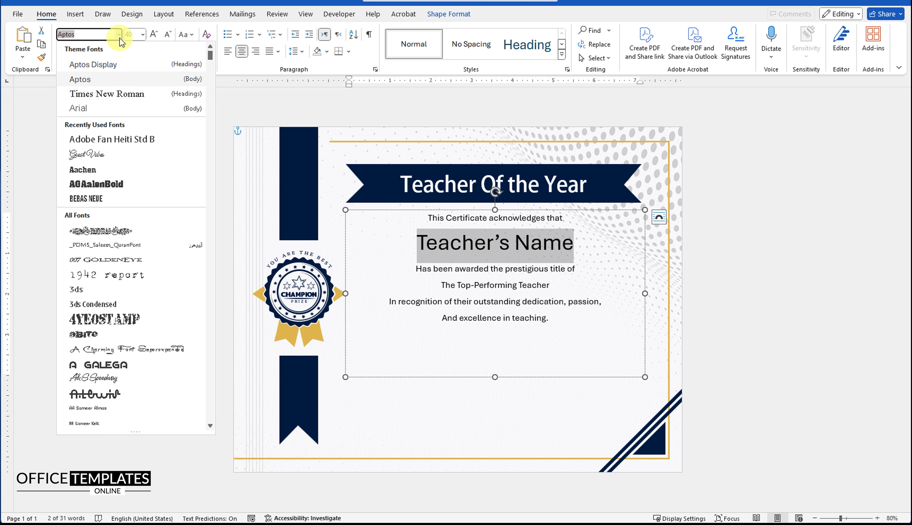
pyautogui.click(95, 155)
pyautogui.click(63, 51)
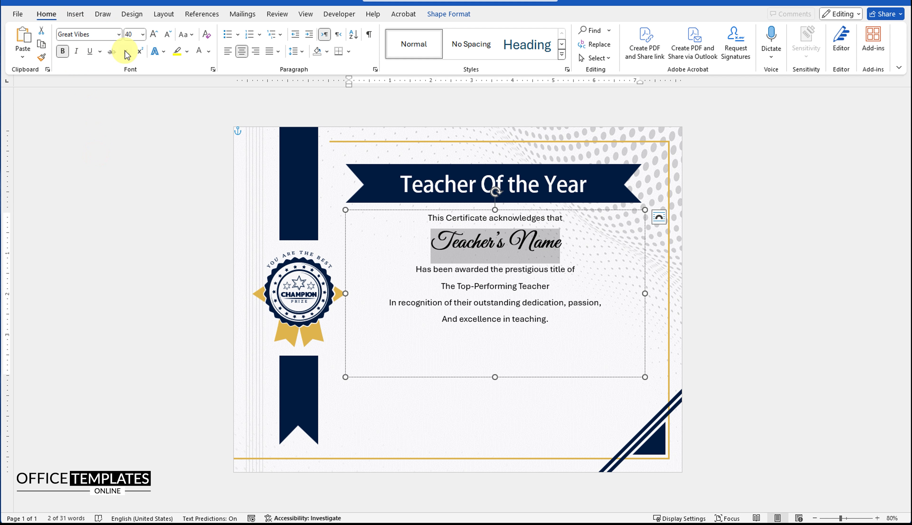
pyautogui.click(209, 51)
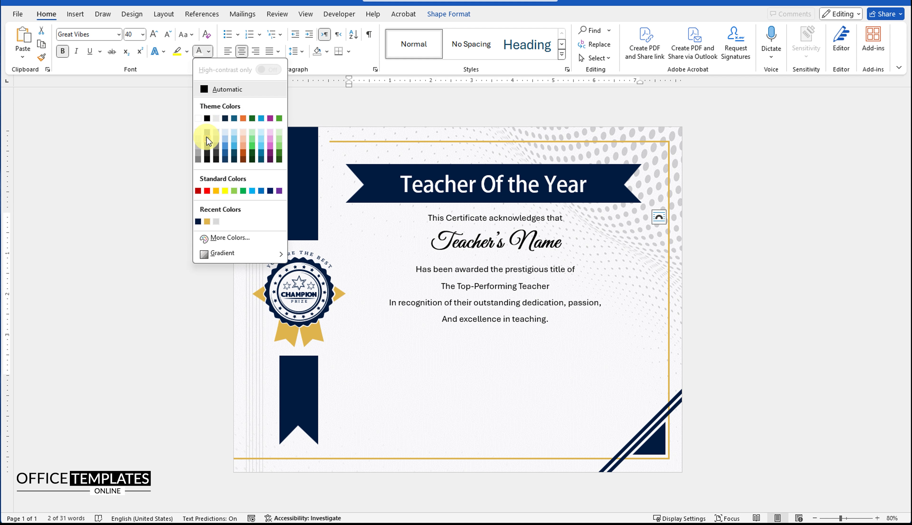
pyautogui.click(197, 219)
pyautogui.click(62, 51)
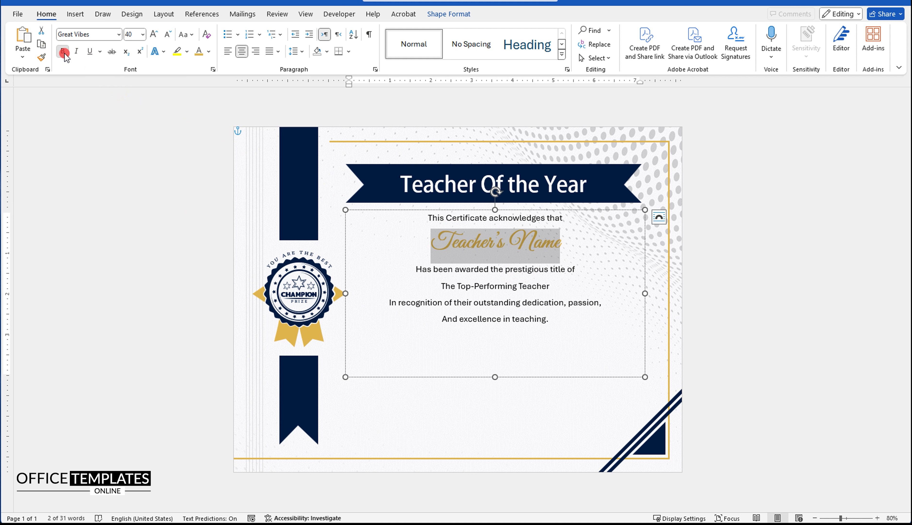
pyautogui.click(498, 285)
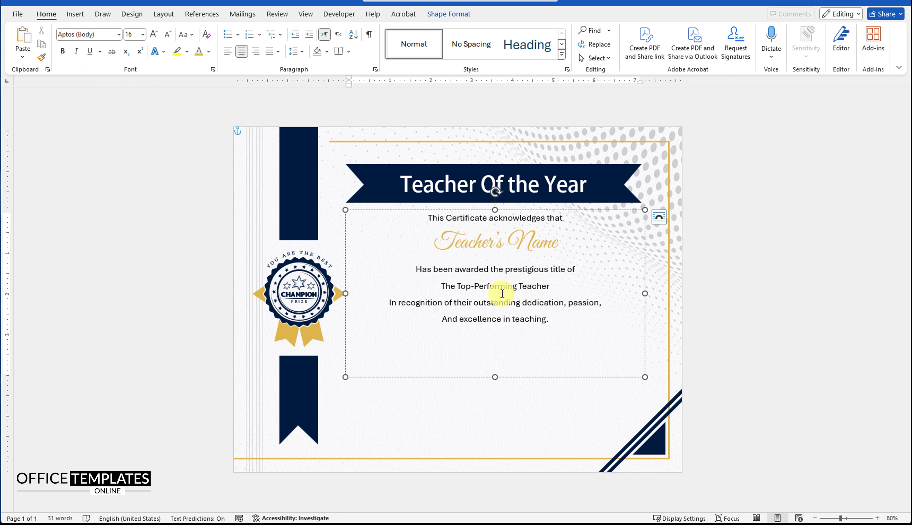
# Set the line The Top-Performing Teacher to 29 pt bold Adobe Fan Heiti Std
pyautogui.tripleClick(502, 293)
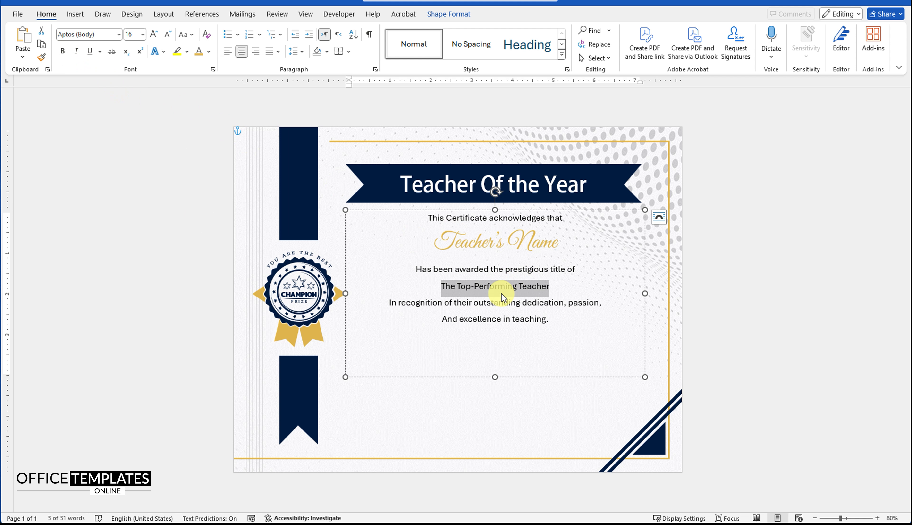
pyautogui.click(131, 34)
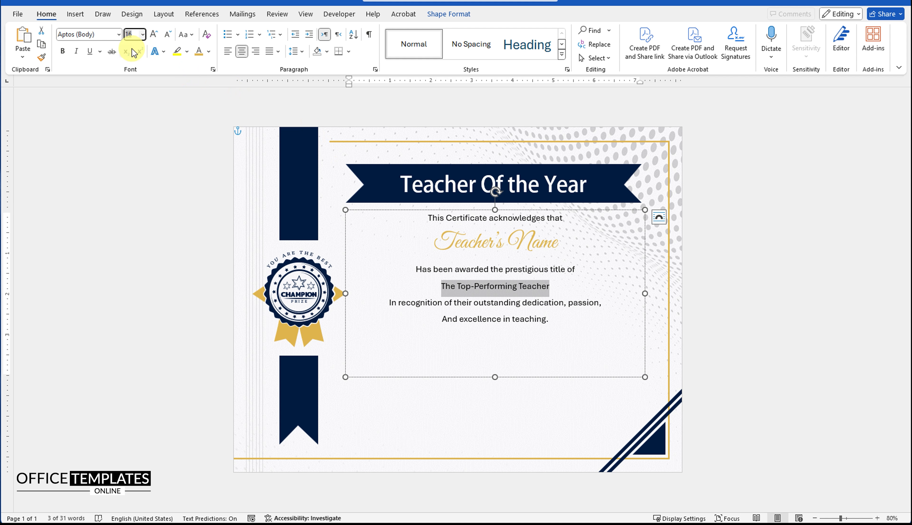
pyautogui.write('29')
pyautogui.press('Return')
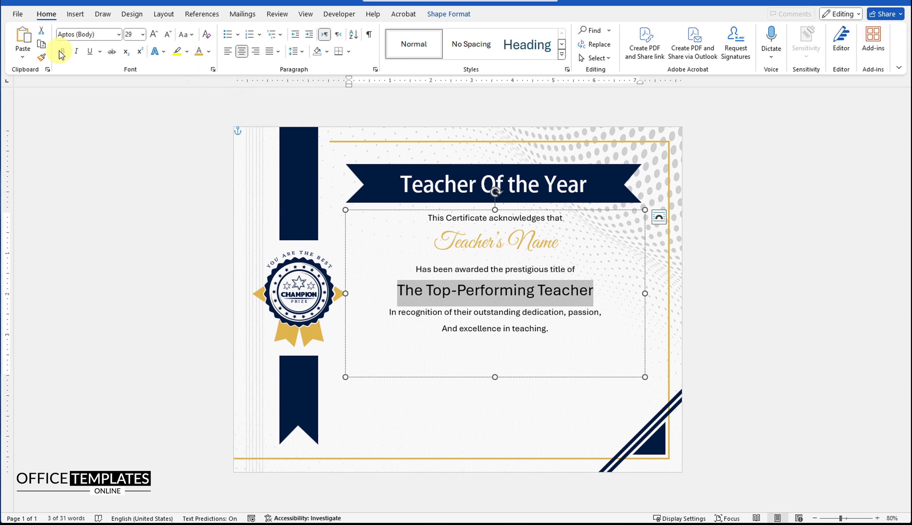
pyautogui.click(63, 51)
pyautogui.click(119, 34)
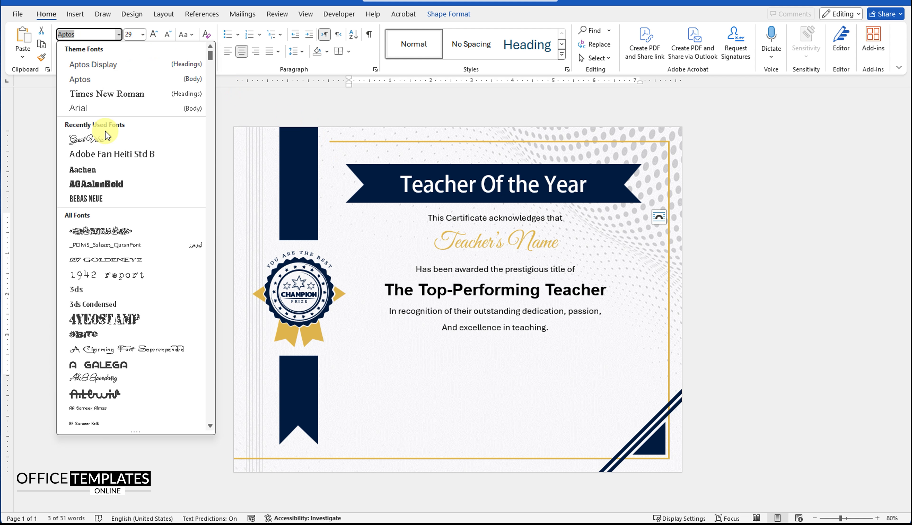
pyautogui.click(106, 155)
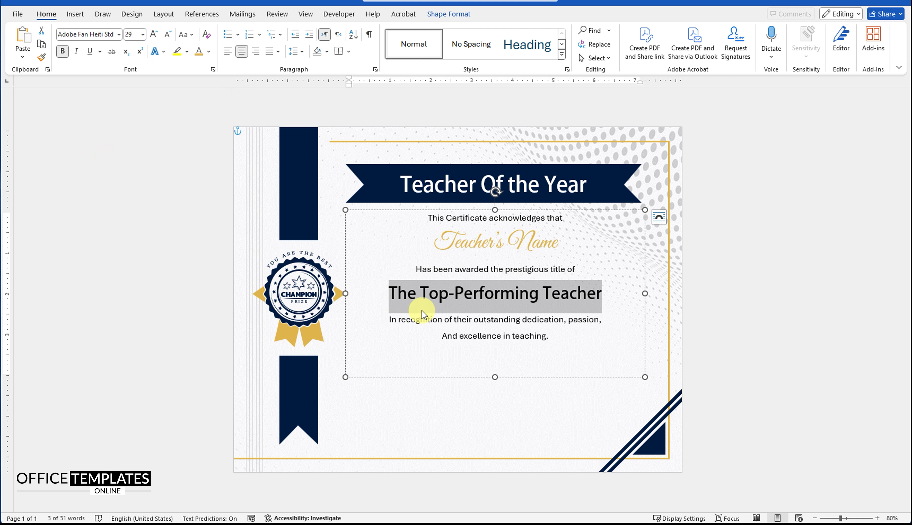
# Shorten the citation text box so it fits its text
pyautogui.click(492, 335)
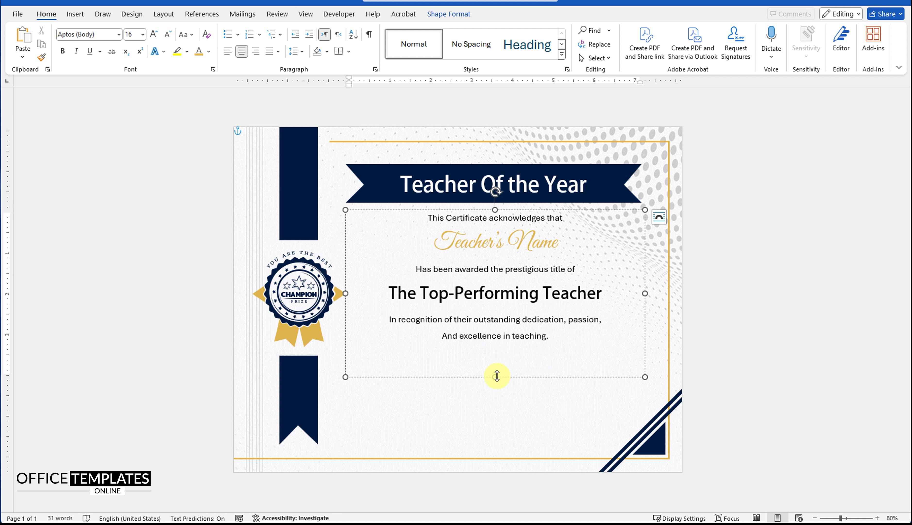
pyautogui.moveTo(496, 376); pyautogui.dragTo(499, 347)
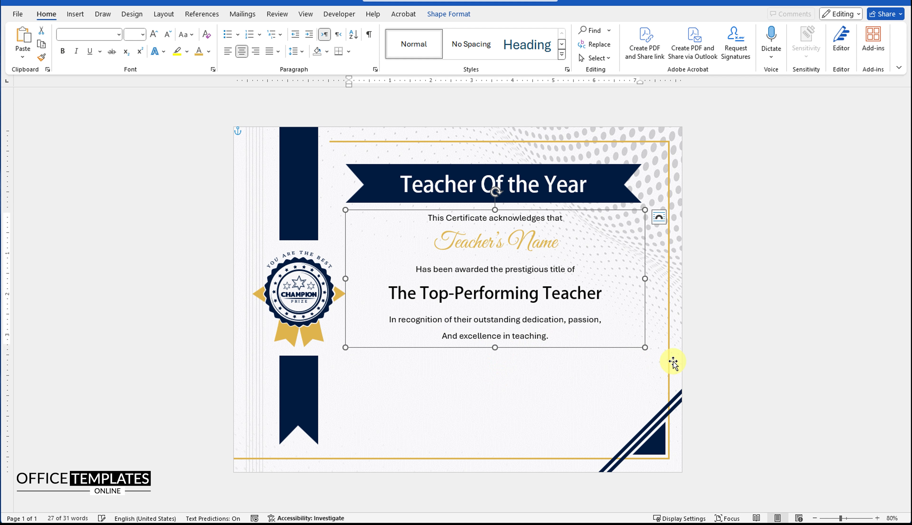
pyautogui.click(716, 347)
# Draw a text box below the body text with 'Date' and an underline, 16 pt, centred
pyautogui.click(75, 14)
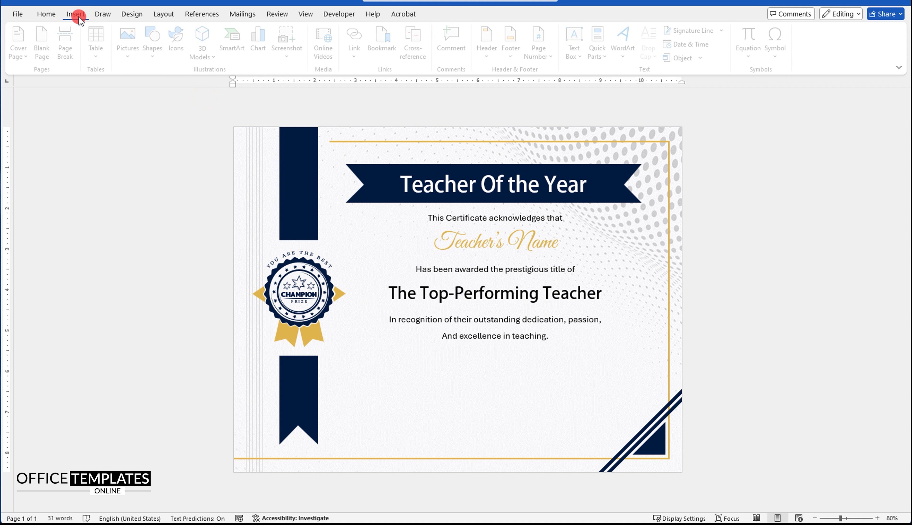
pyautogui.click(151, 60)
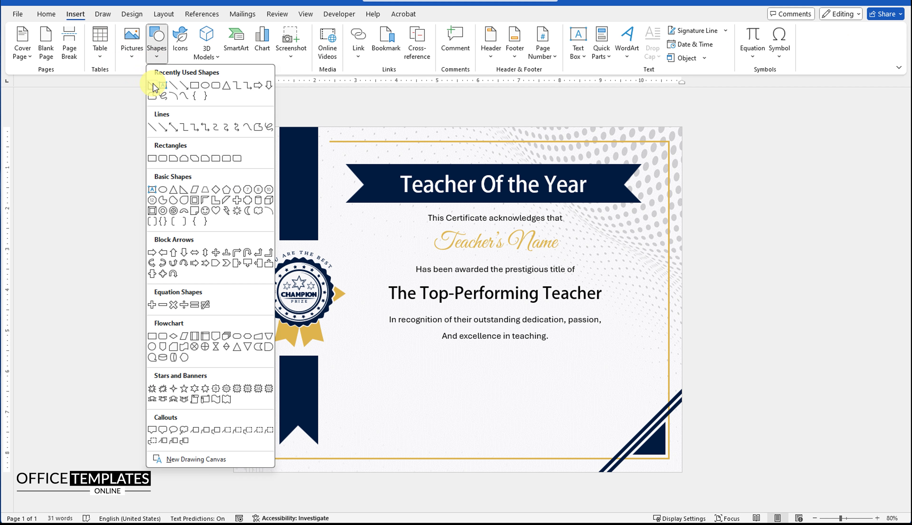
pyautogui.click(155, 97)
pyautogui.moveTo(375, 371); pyautogui.dragTo(363, 410)
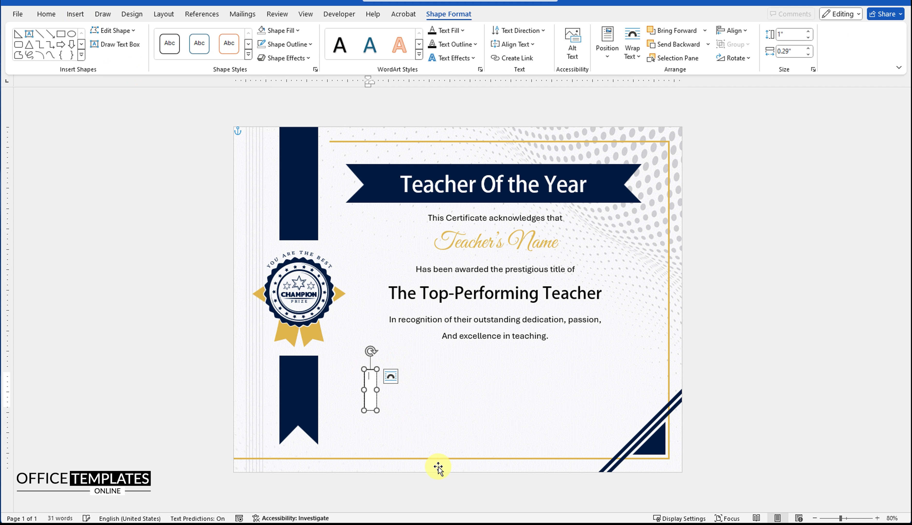
pyautogui.write('Date ')
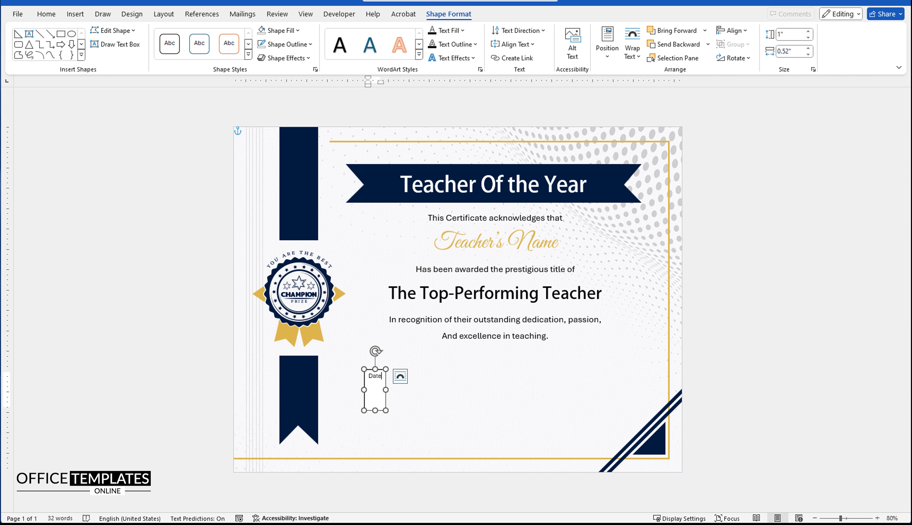
pyautogui.write('_________________________')
pyautogui.hotkey('ctrl', 'a')
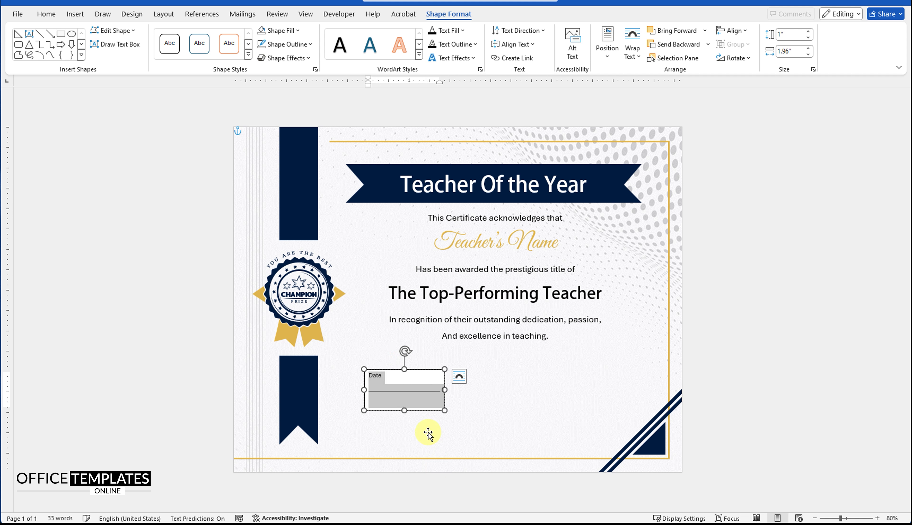
pyautogui.click(47, 14)
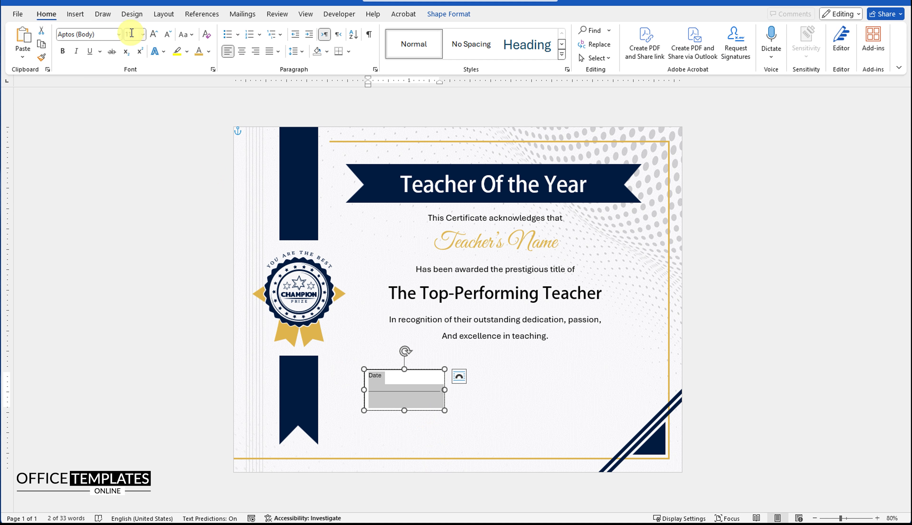
pyautogui.write('16')
pyautogui.press('Return')
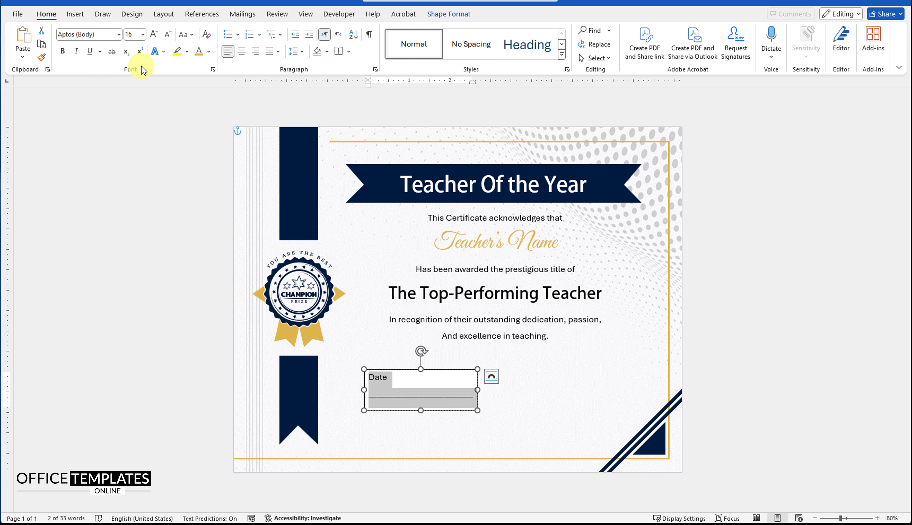
pyautogui.click(242, 51)
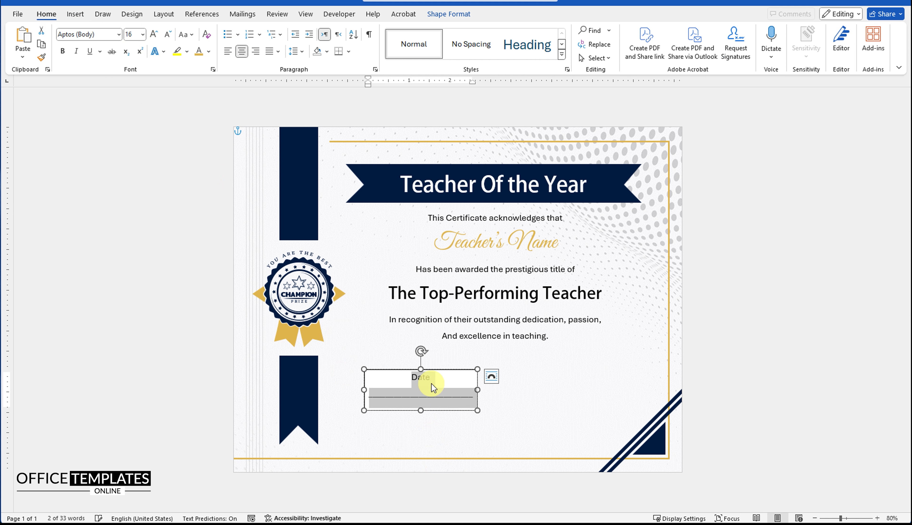
# Remove space after the Date lines, then move the box left and make it narrower
pyautogui.doubleClick(421, 377)
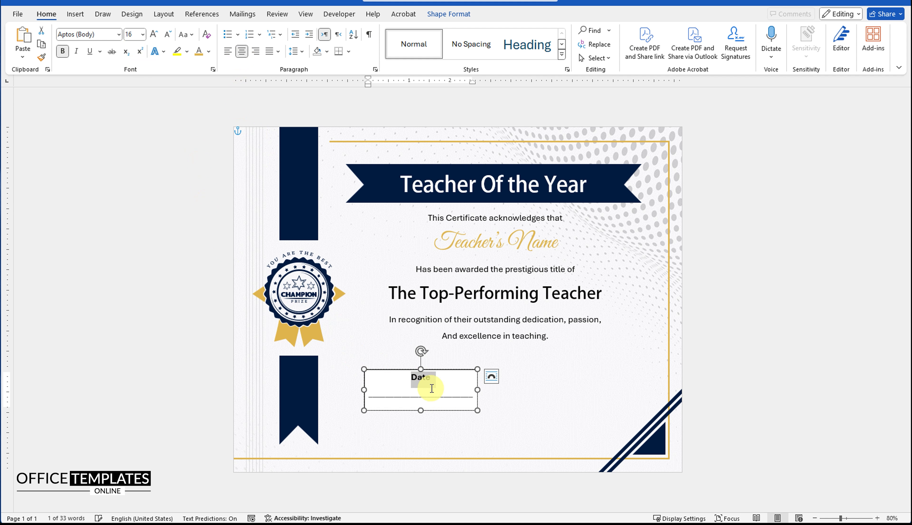
pyautogui.moveTo(422, 379); pyautogui.dragTo(434, 391)
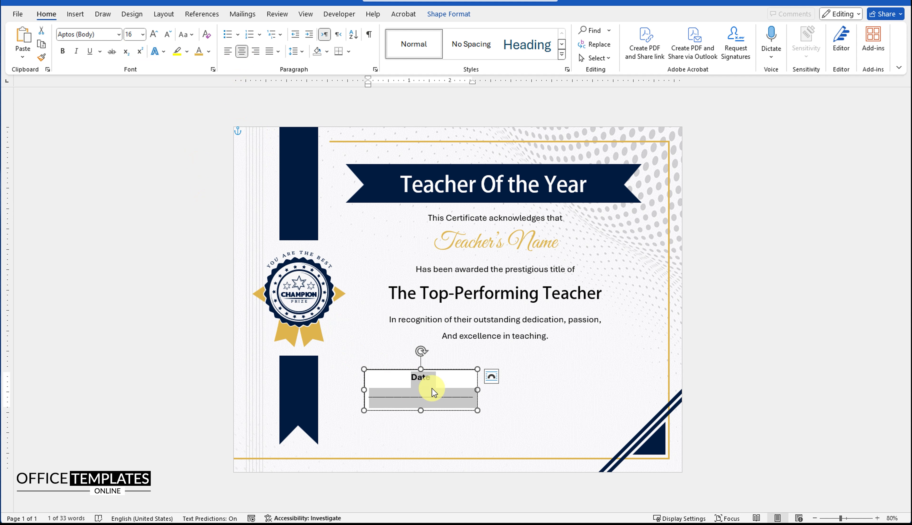
pyautogui.click(303, 51)
pyautogui.click(323, 186)
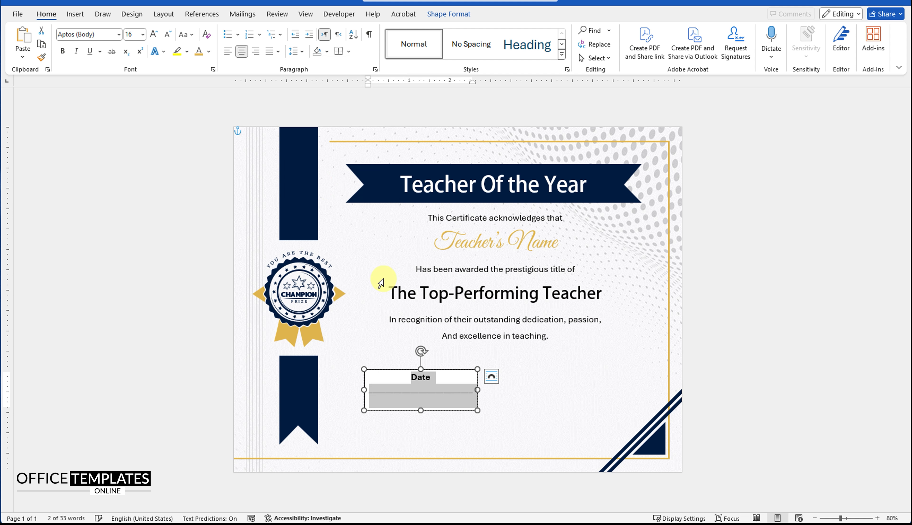
pyautogui.moveTo(438, 370)
pyautogui.mouseDown()
pyautogui.moveTo(420, 370)
pyautogui.moveTo(420, 361)
pyautogui.mouseUp()
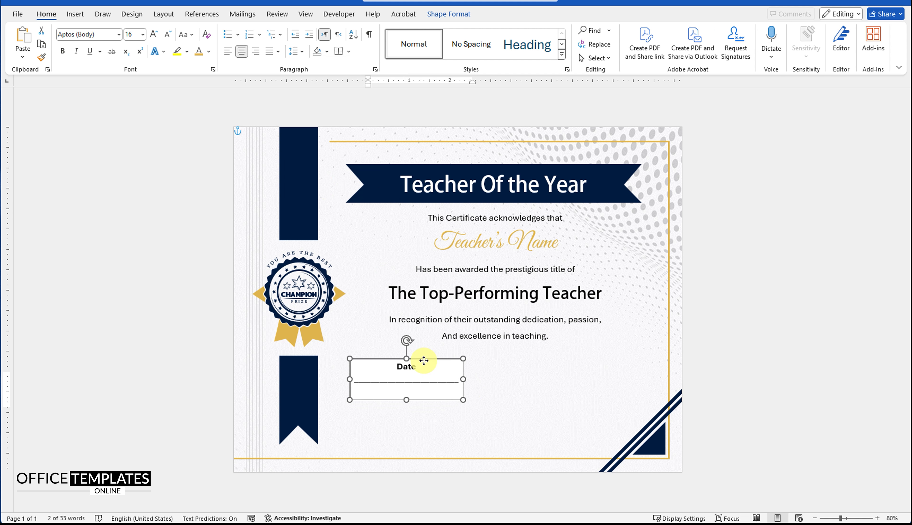
pyautogui.click(439, 384)
pyautogui.moveTo(463, 381); pyautogui.dragTo(438, 382)
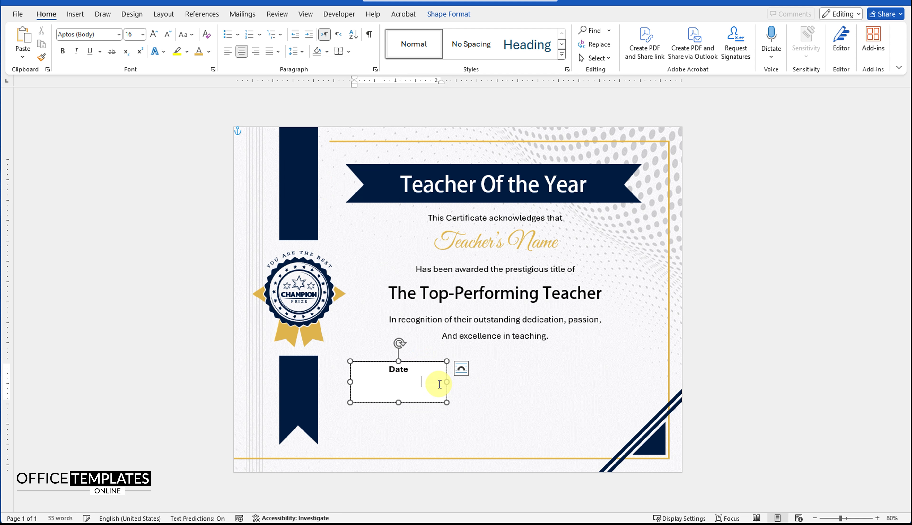
# Set the Date box to no fill and no outline
pyautogui.rightClick(399, 362)
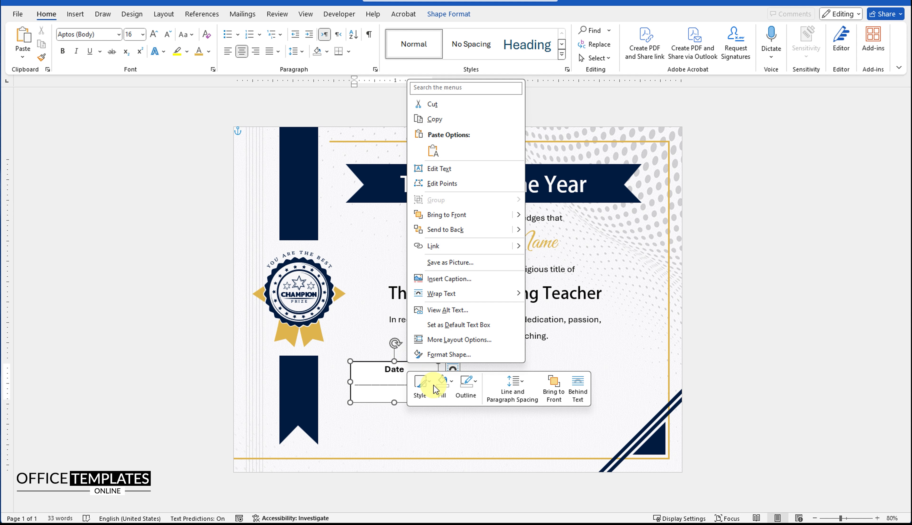
pyautogui.click(442, 385)
pyautogui.click(464, 307)
pyautogui.click(466, 384)
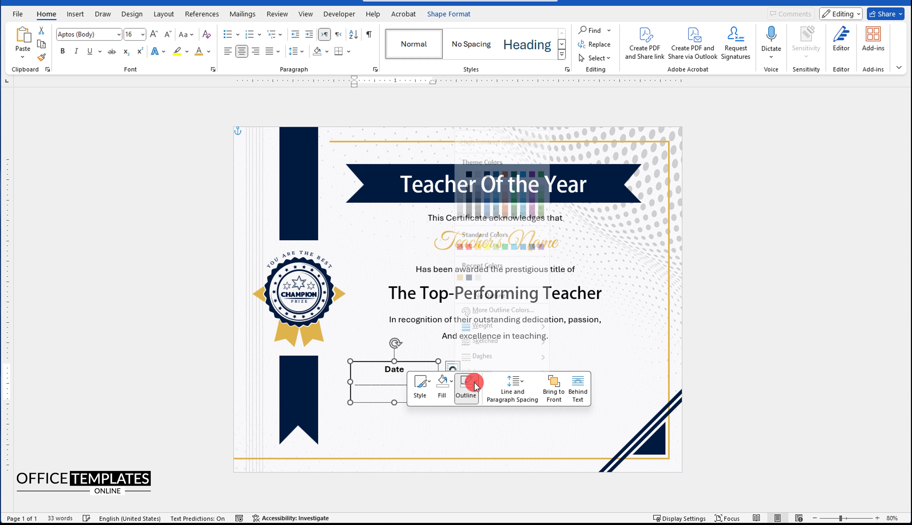
pyautogui.click(480, 287)
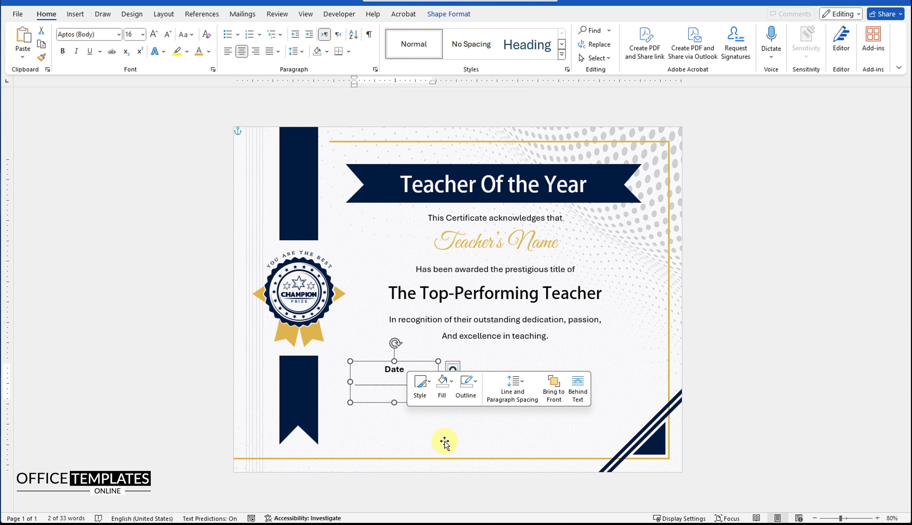
# Duplicate the Date box to the right below the body text and widen the copy
pyautogui.moveTo(409, 361); pyautogui.dragTo(542, 366)
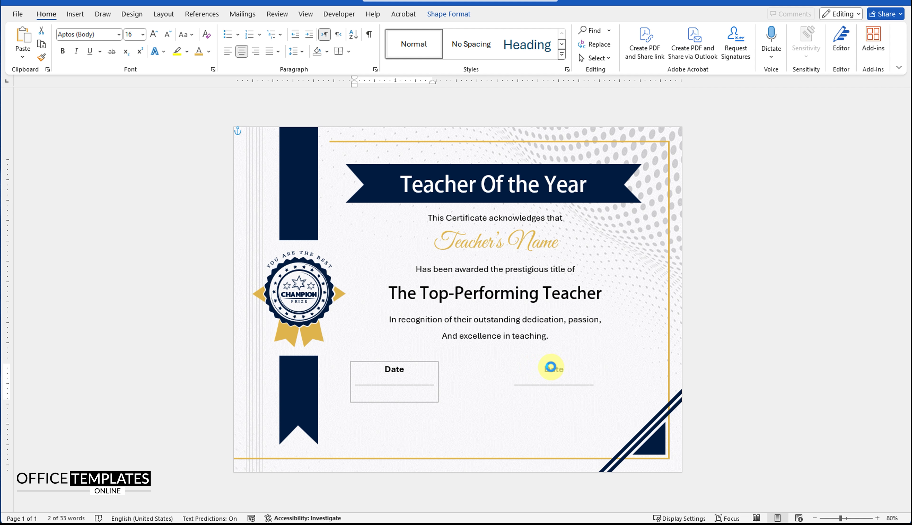
pyautogui.moveTo(550, 367); pyautogui.dragTo(551, 367)
pyautogui.moveTo(600, 383); pyautogui.dragTo(633, 382)
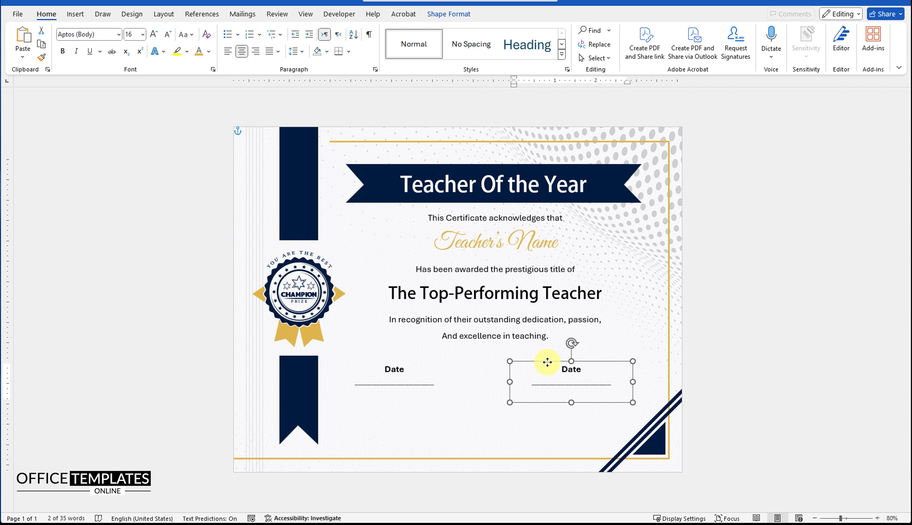
# Relabel the copied box 'Authorized Signature' and start a new line below its plain underline
pyautogui.doubleClick(566, 369)
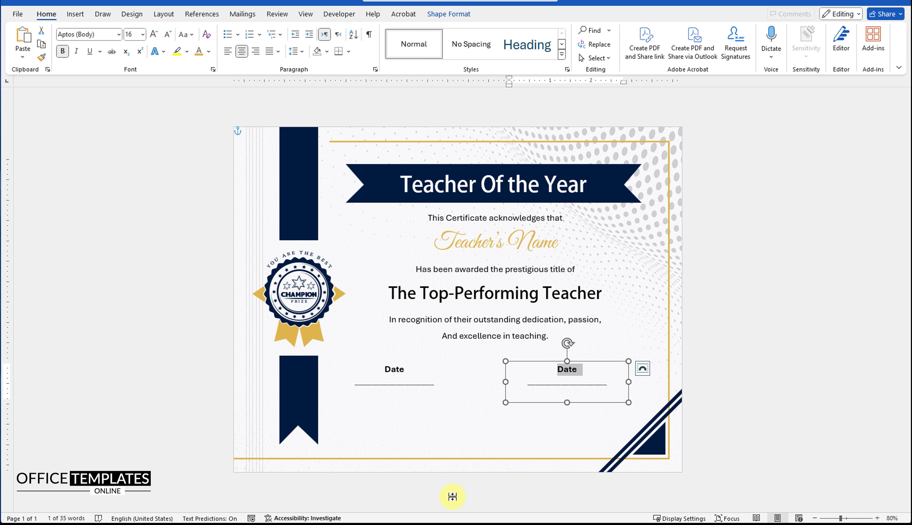
pyautogui.write('Autho')
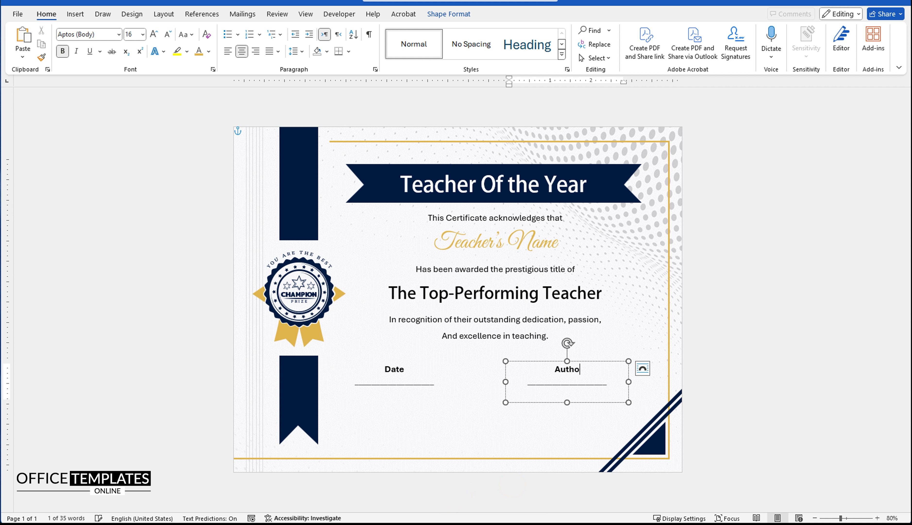
pyautogui.write('rized Signature')
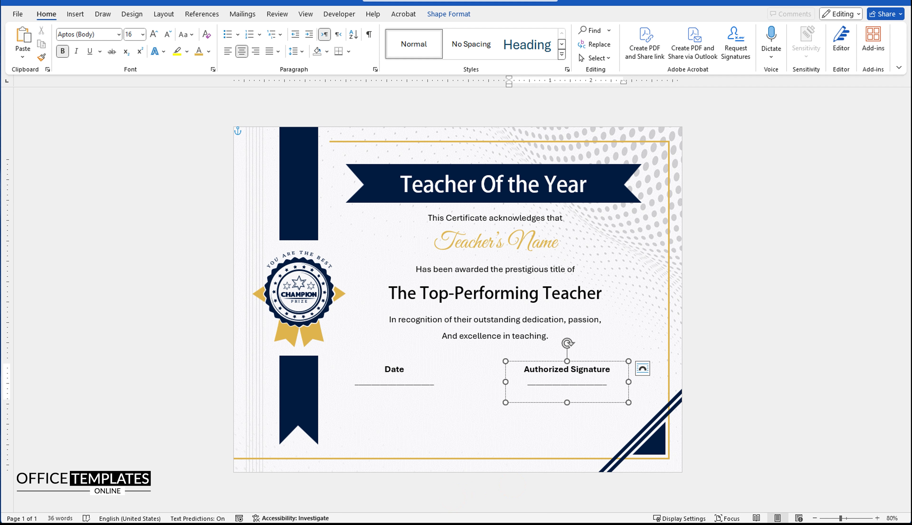
pyautogui.click(576, 385)
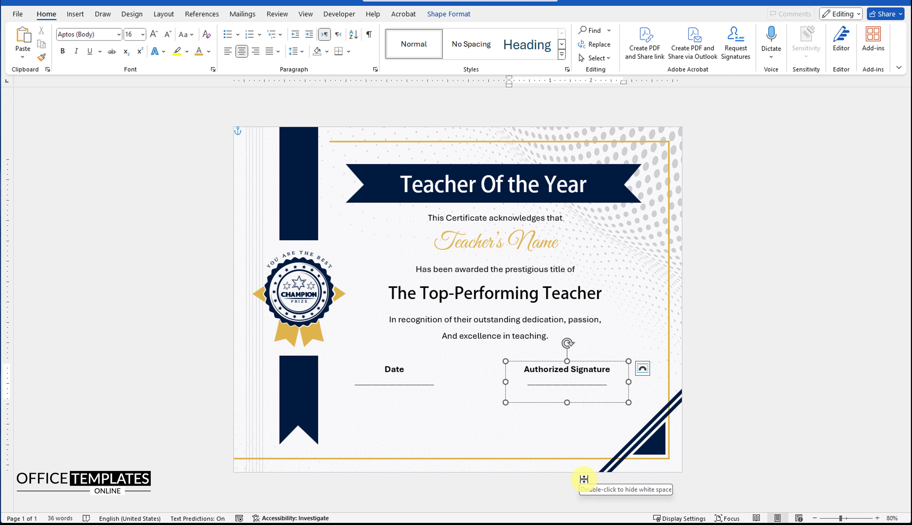
pyautogui.press('Return')
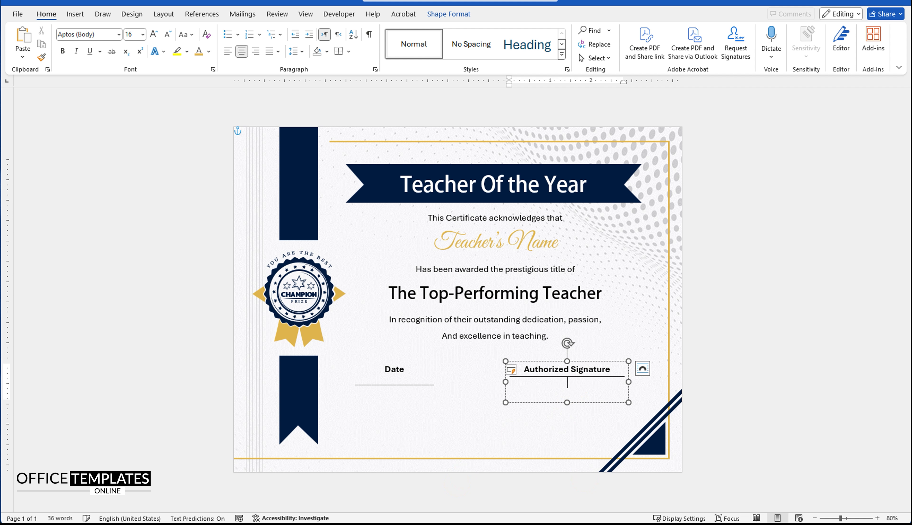
pyautogui.hotkey('ctrl', 'z')
pyautogui.write('[Authorized')
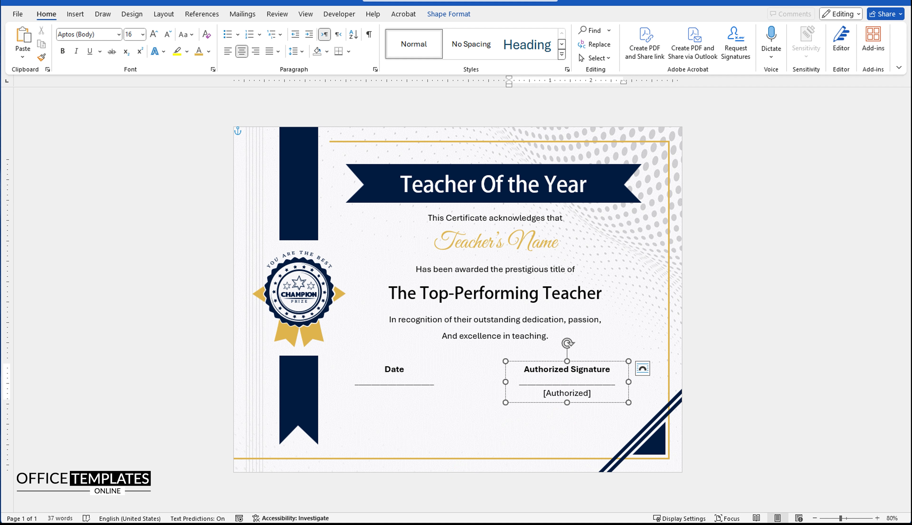
# Add a 12 pt Signatory's Name placeholder line with space before, and make the box taller
pyautogui.write('Signatory')
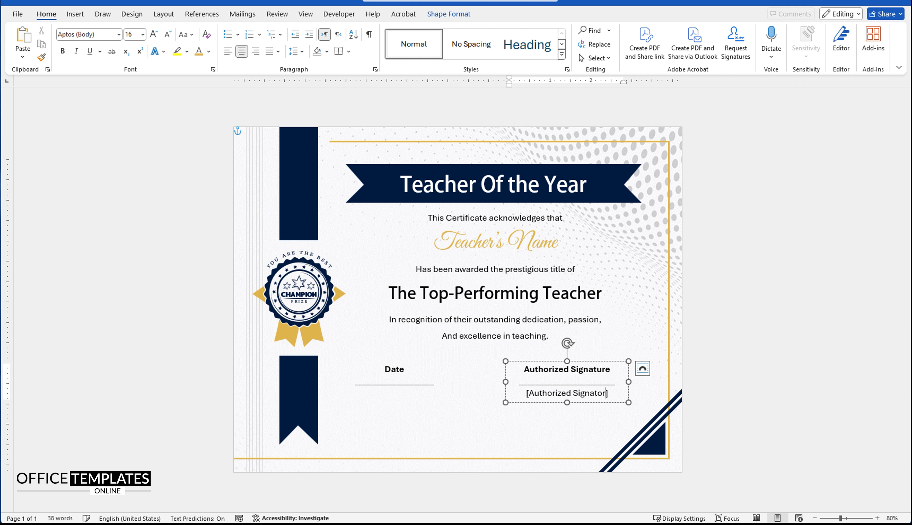
pyautogui.write("'s Name")
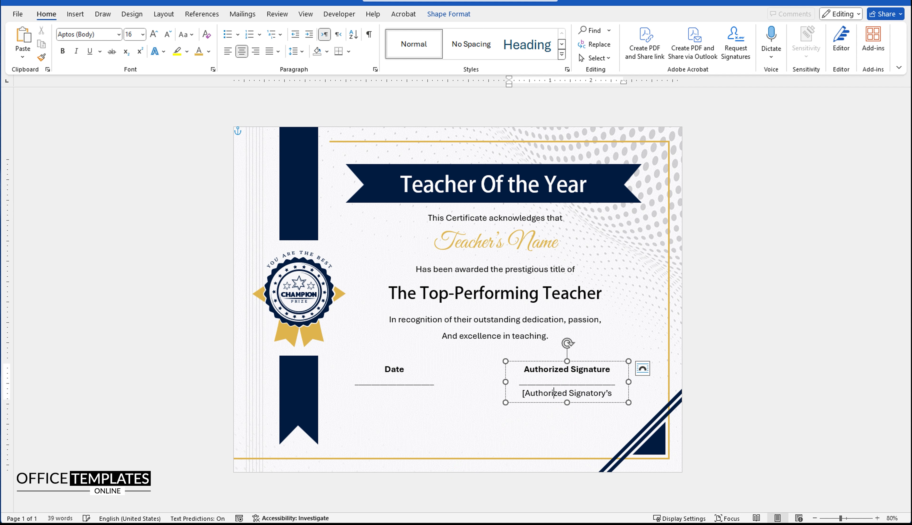
pyautogui.hotkey('shift', 'End')
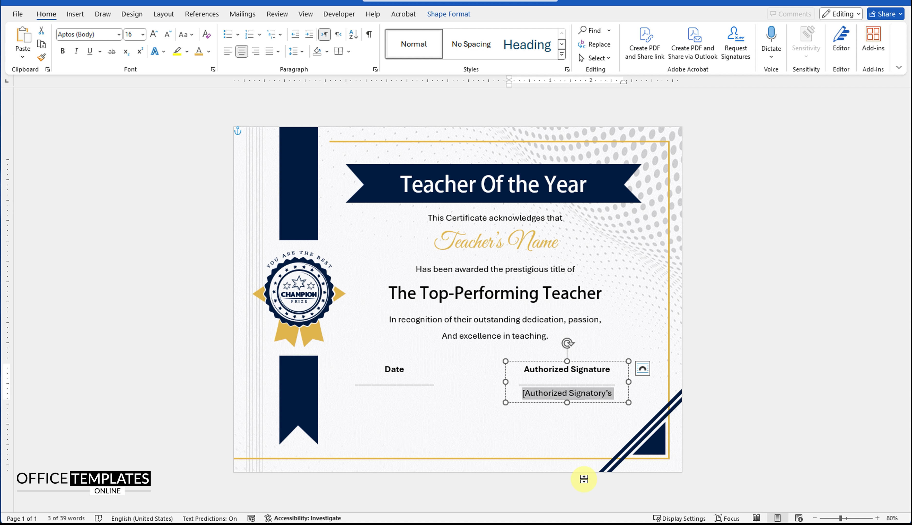
pyautogui.click(132, 37)
pyautogui.write('12')
pyautogui.press('Return')
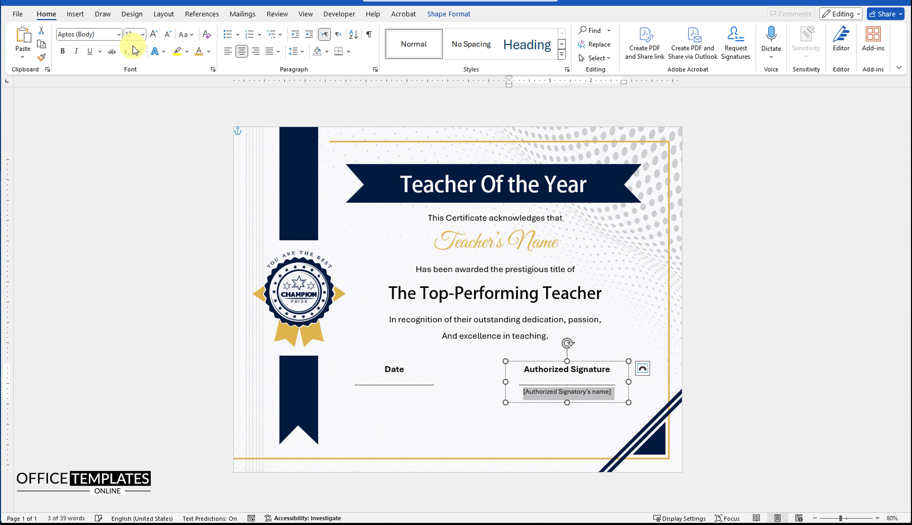
pyautogui.click(302, 55)
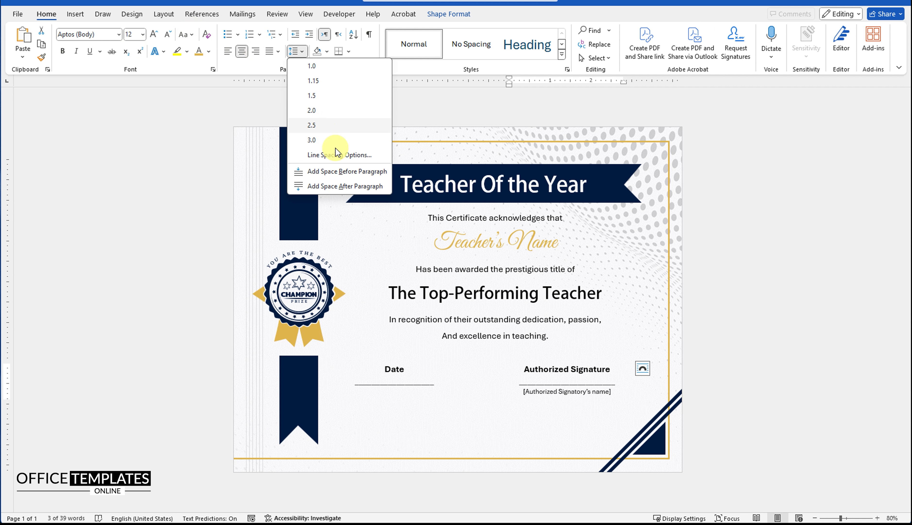
pyautogui.click(338, 172)
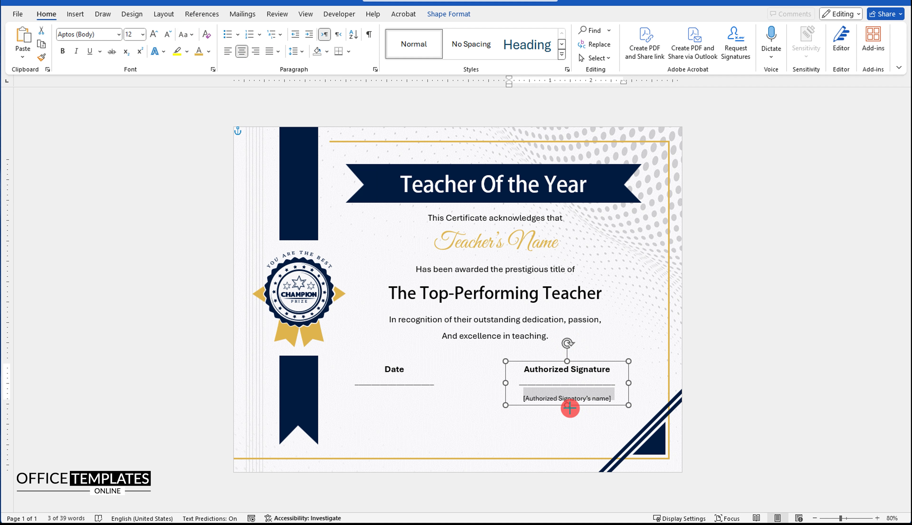
pyautogui.moveTo(570, 402); pyautogui.dragTo(573, 437)
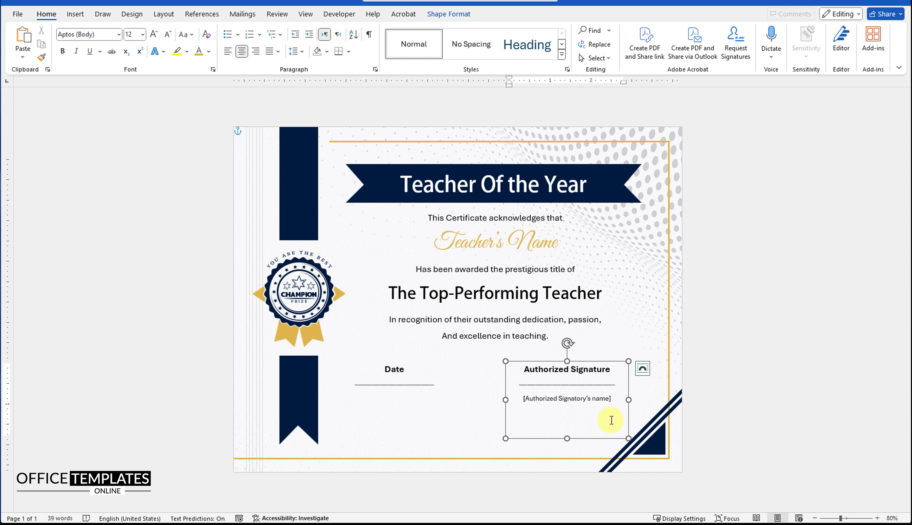
pyautogui.press('Return')
pyautogui.write('[Title or Position]')
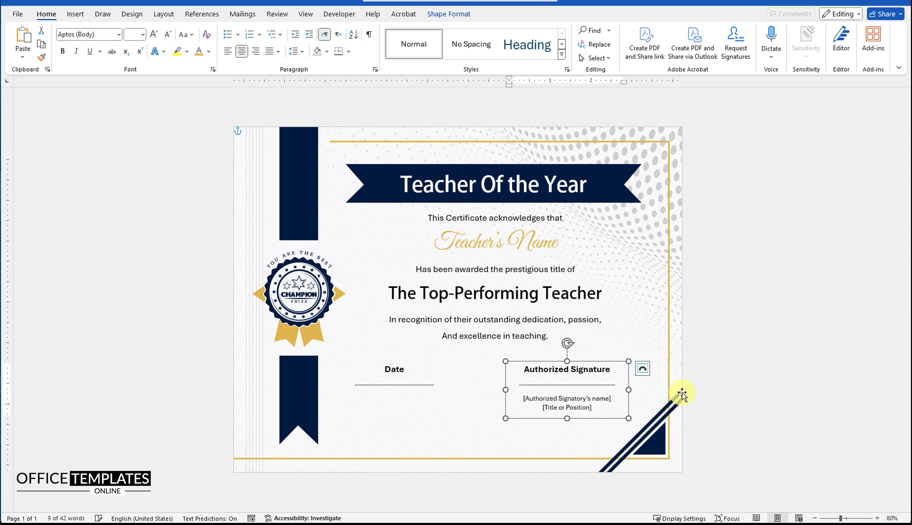
pyautogui.click(703, 390)
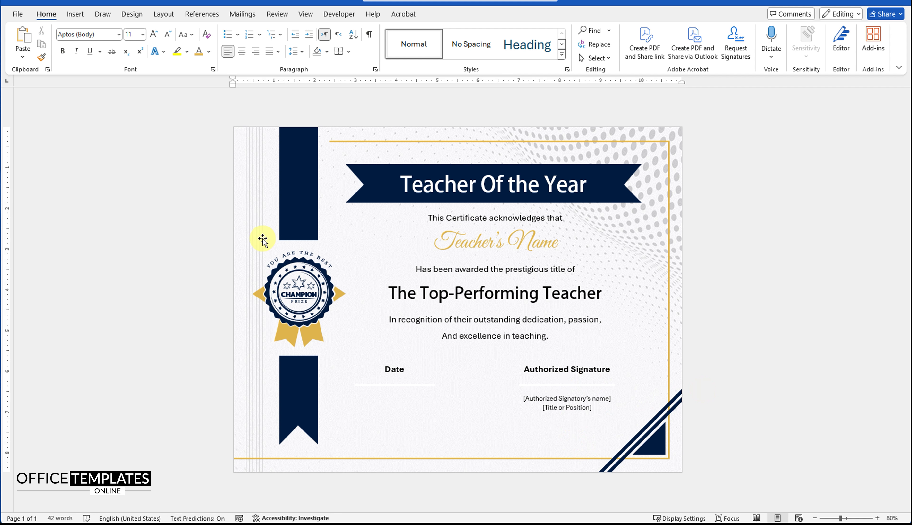
# Insert the sample logo SVG picture from this computer
pyautogui.click(76, 14)
pyautogui.click(150, 44)
pyautogui.click(129, 52)
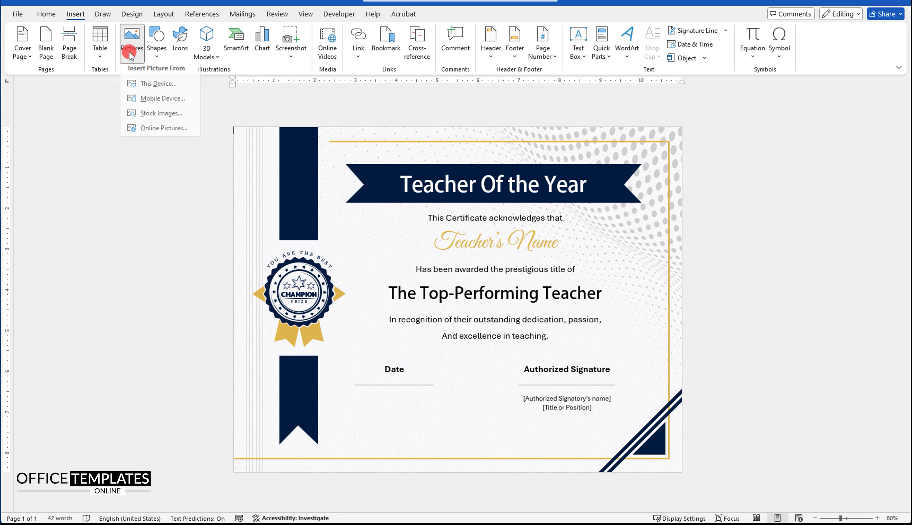
pyautogui.click(160, 89)
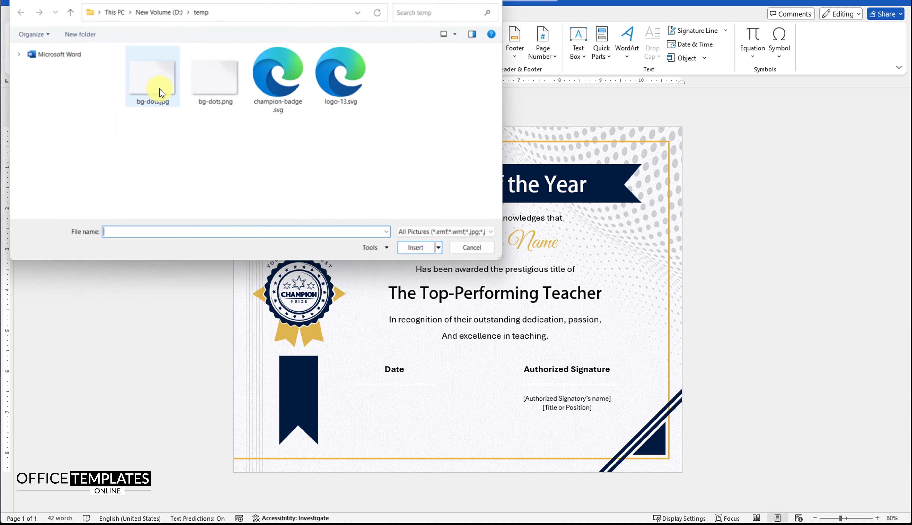
pyautogui.doubleClick(331, 102)
# Float the logo in front of text and move it below the Date line
pyautogui.click(353, 134)
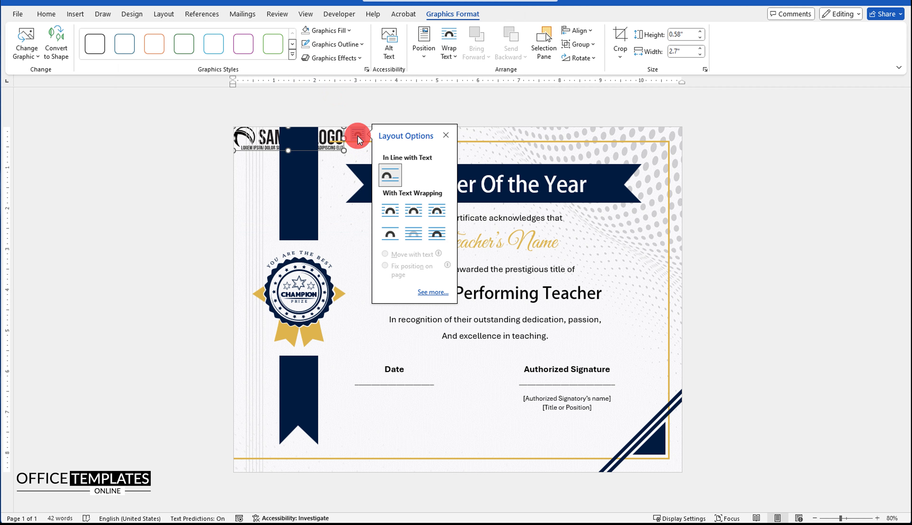
pyautogui.click(437, 239)
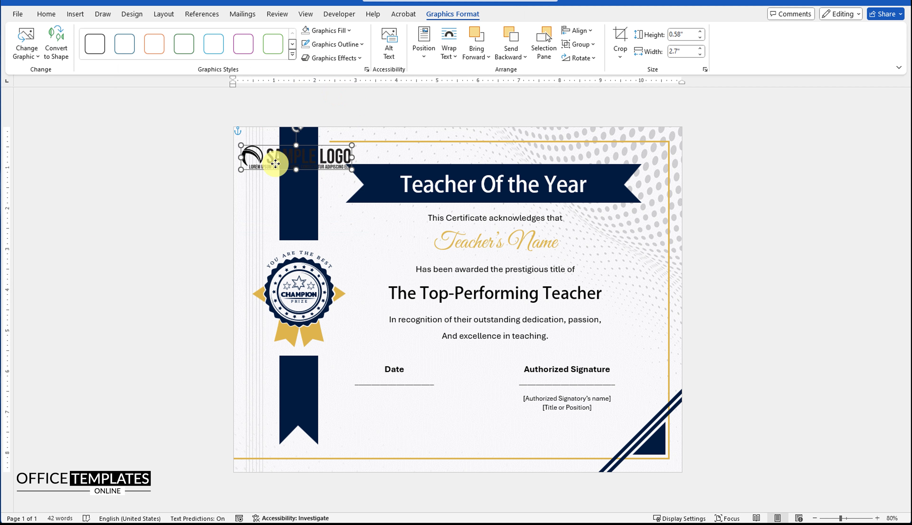
pyautogui.moveTo(268, 143)
pyautogui.mouseDown()
pyautogui.moveTo(356, 393)
pyautogui.moveTo(360, 432)
pyautogui.mouseUp()
pyautogui.rightClick(360, 432)
# Convert the logo to an editable shape and fill it navy
pyautogui.click(375, 251)
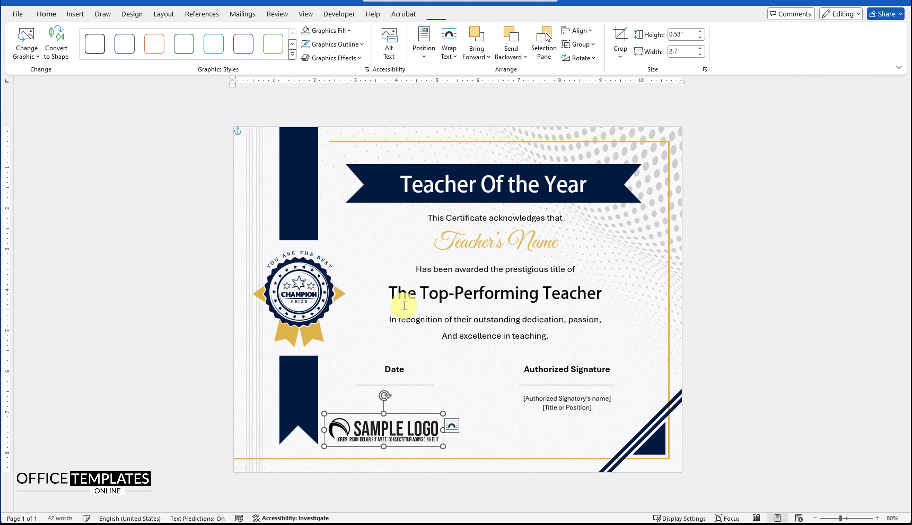
pyautogui.rightClick(377, 435)
pyautogui.click(415, 452)
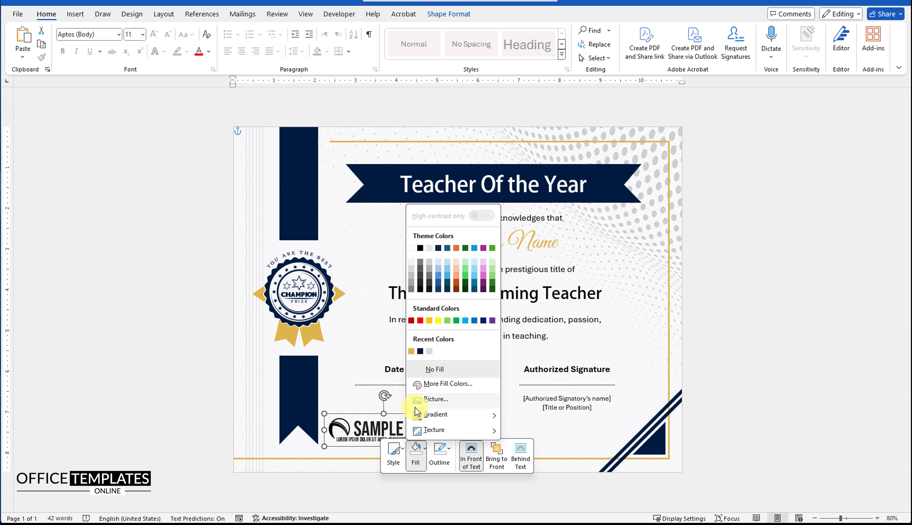
pyautogui.click(420, 351)
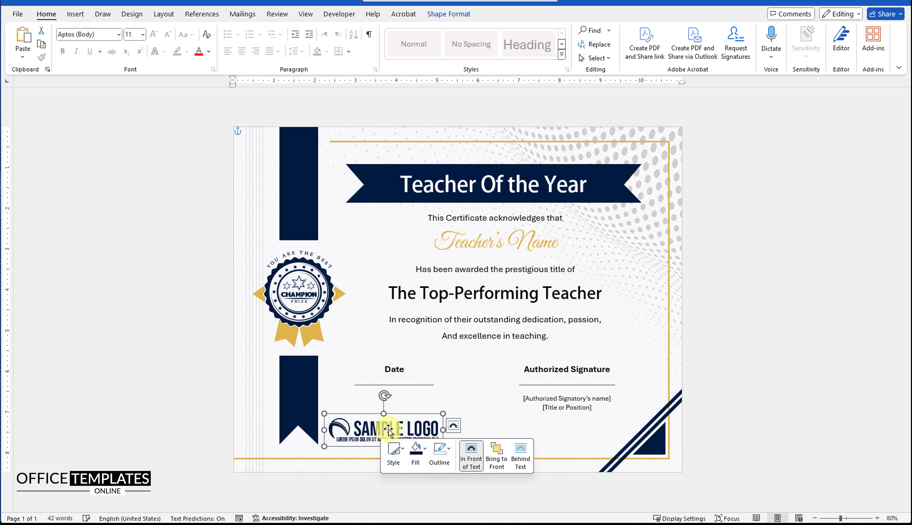
# Fill the logo's swoosh icon with gold
pyautogui.click(333, 428)
pyautogui.rightClick(342, 421)
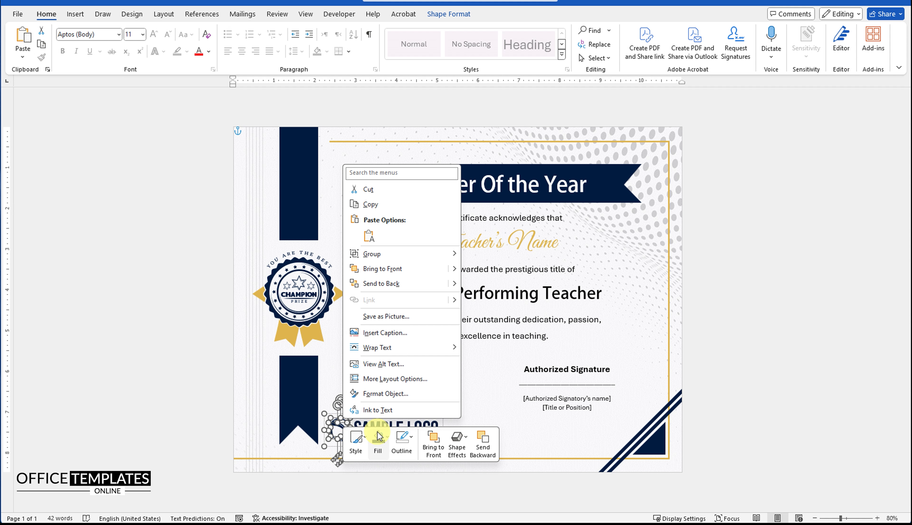
pyautogui.click(378, 442)
pyautogui.click(383, 339)
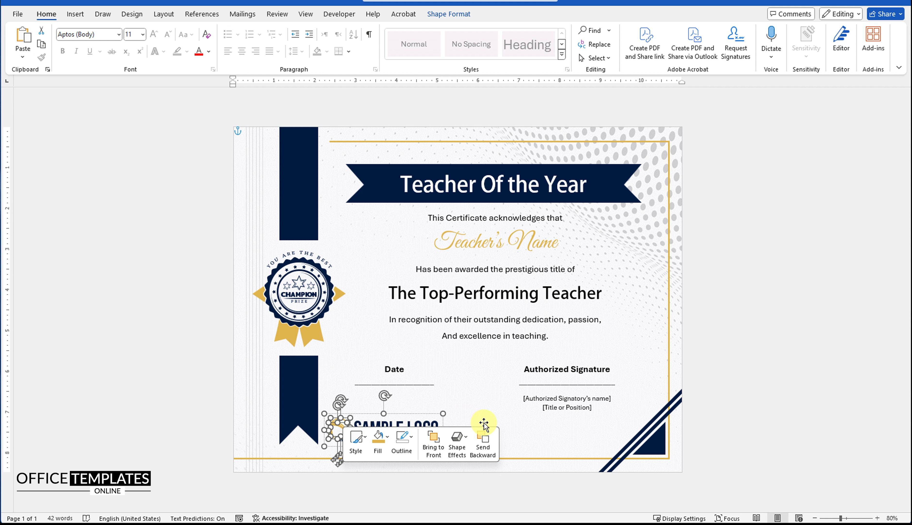
pyautogui.click(697, 342)
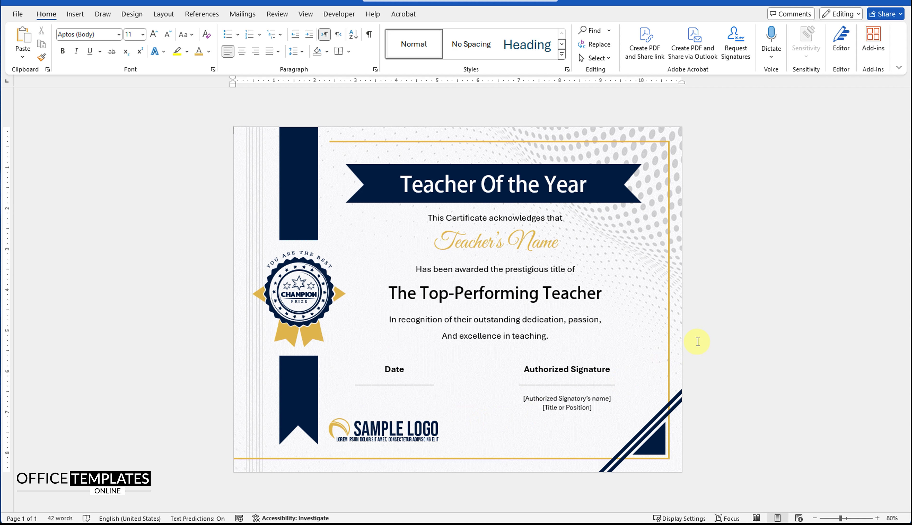